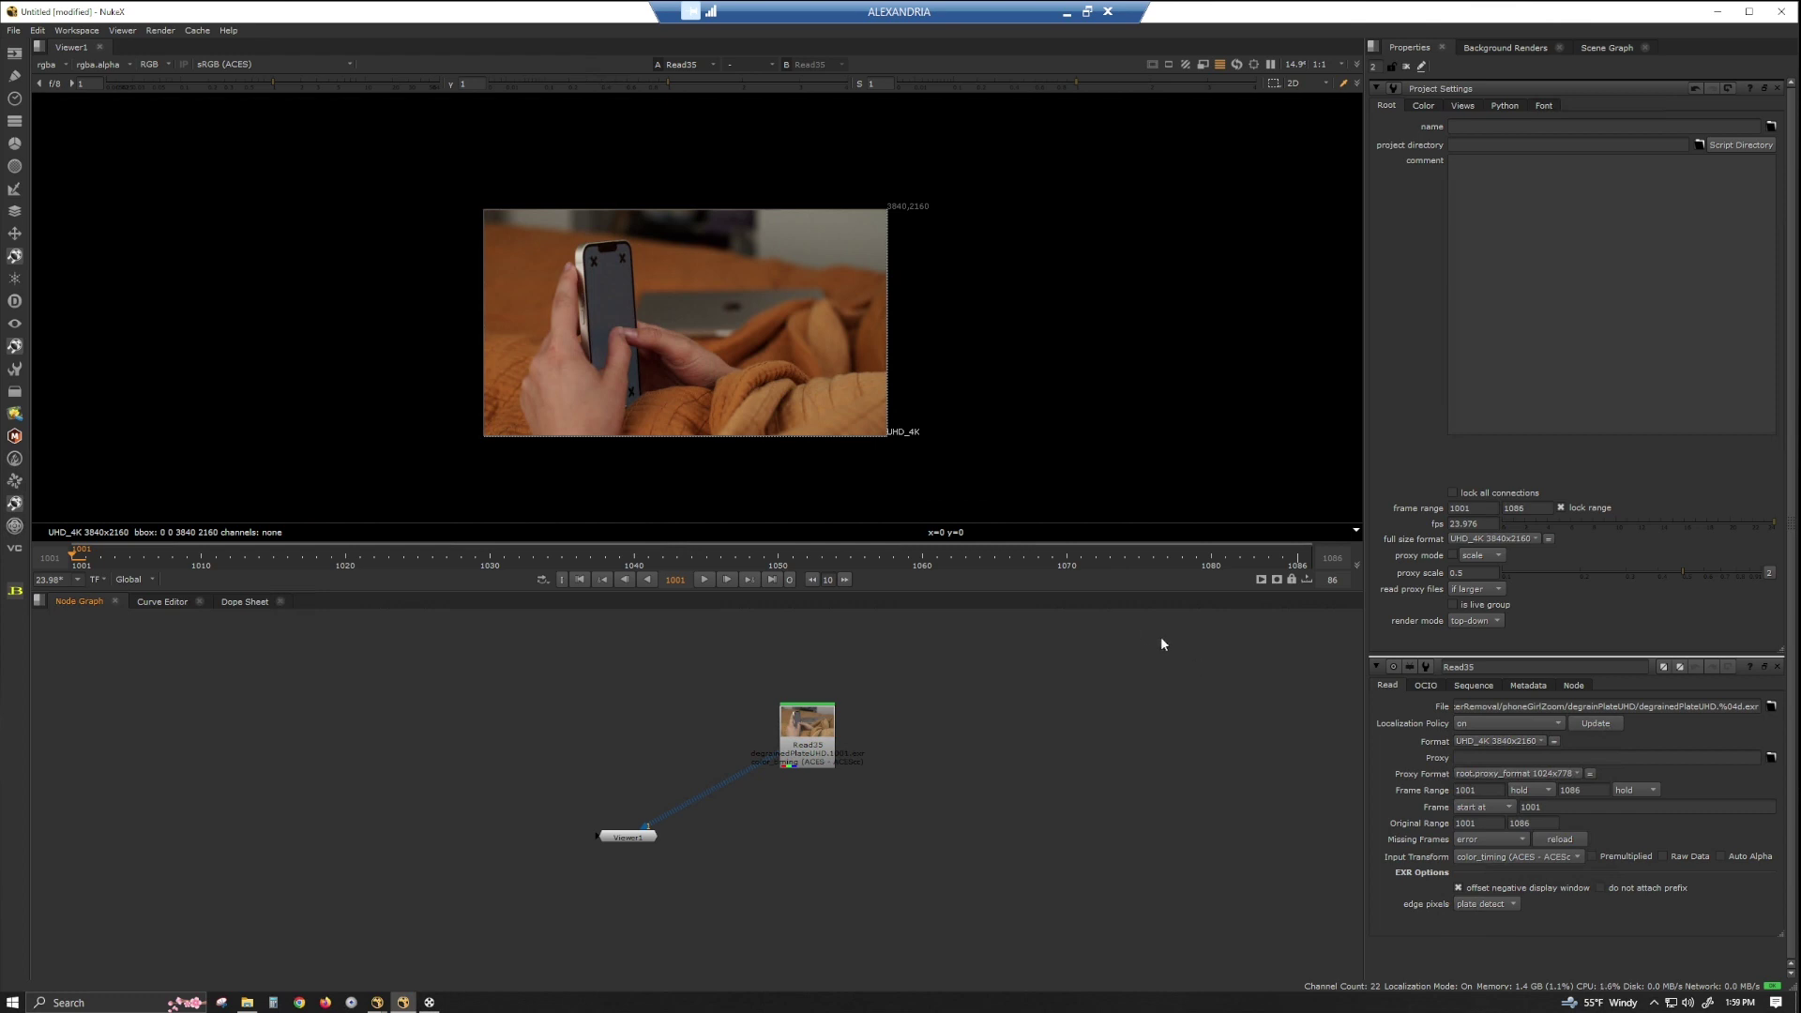
Step: Render a flipbook of the plate for frames 1001-1086, enlarge its window and review the shot from first to last frame
{"action": "left_click", "coordinate": [1262, 581]}
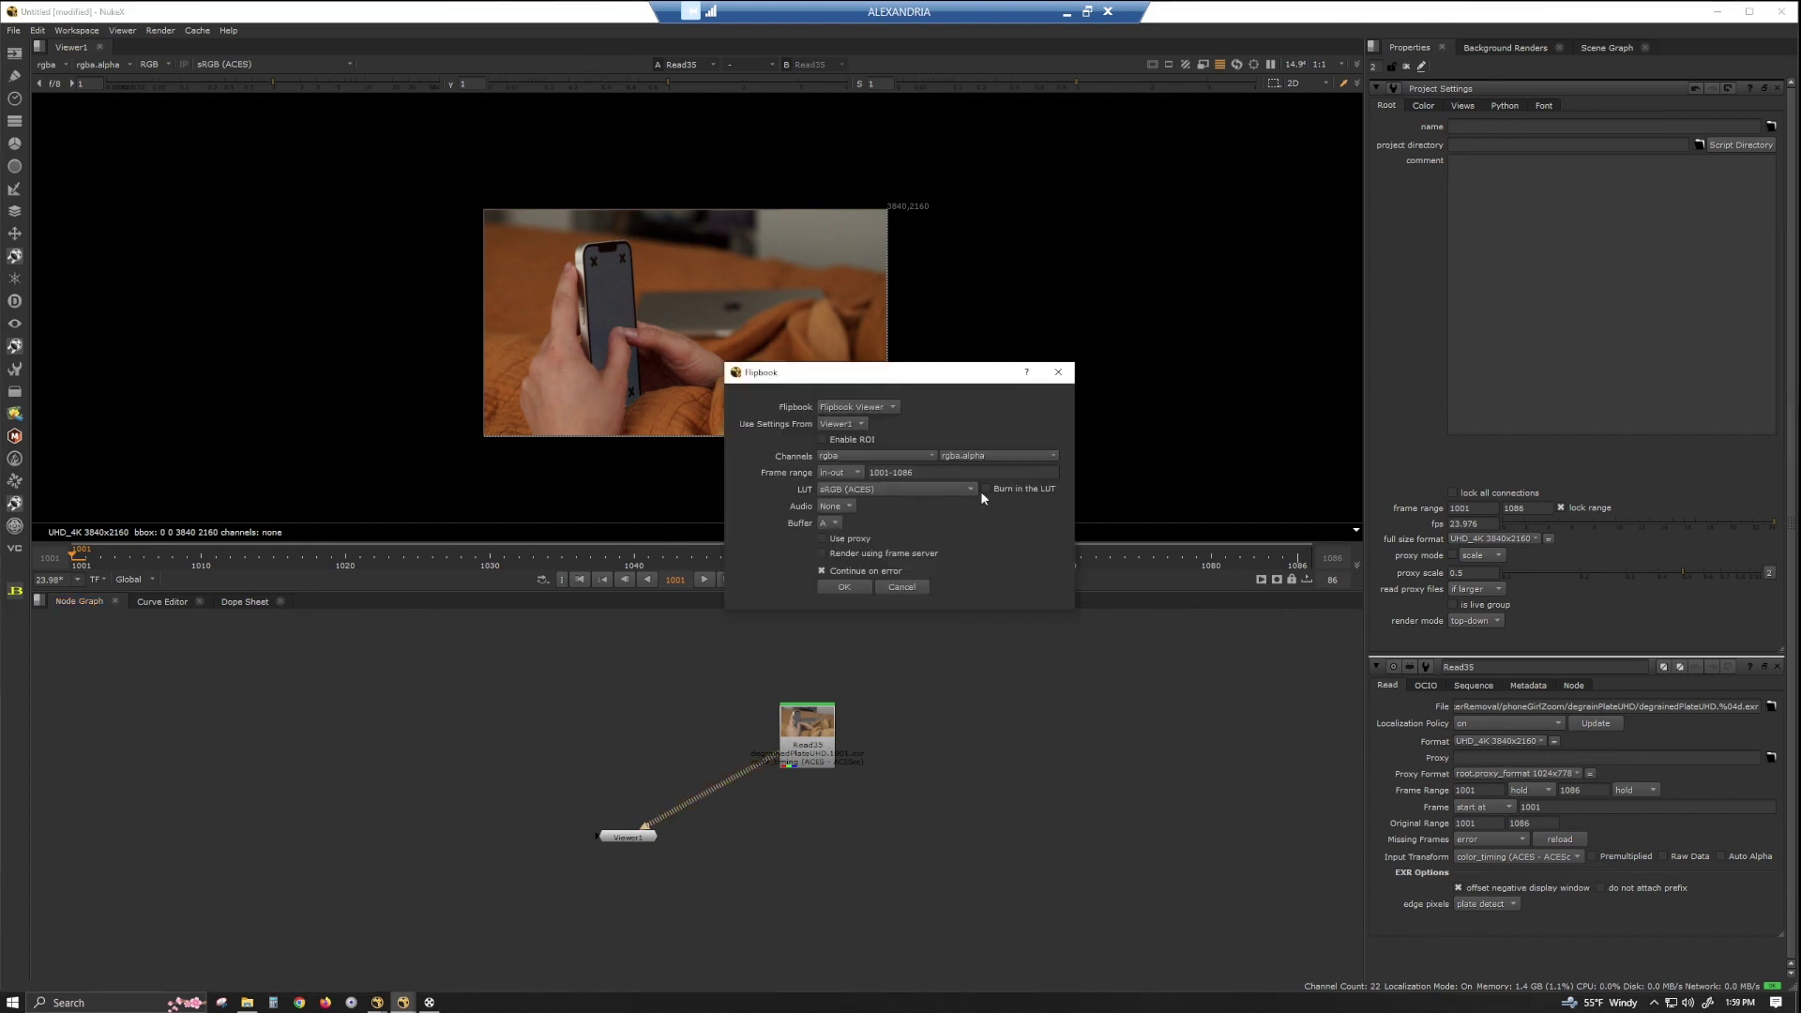
{"action": "left_click", "coordinate": [847, 588]}
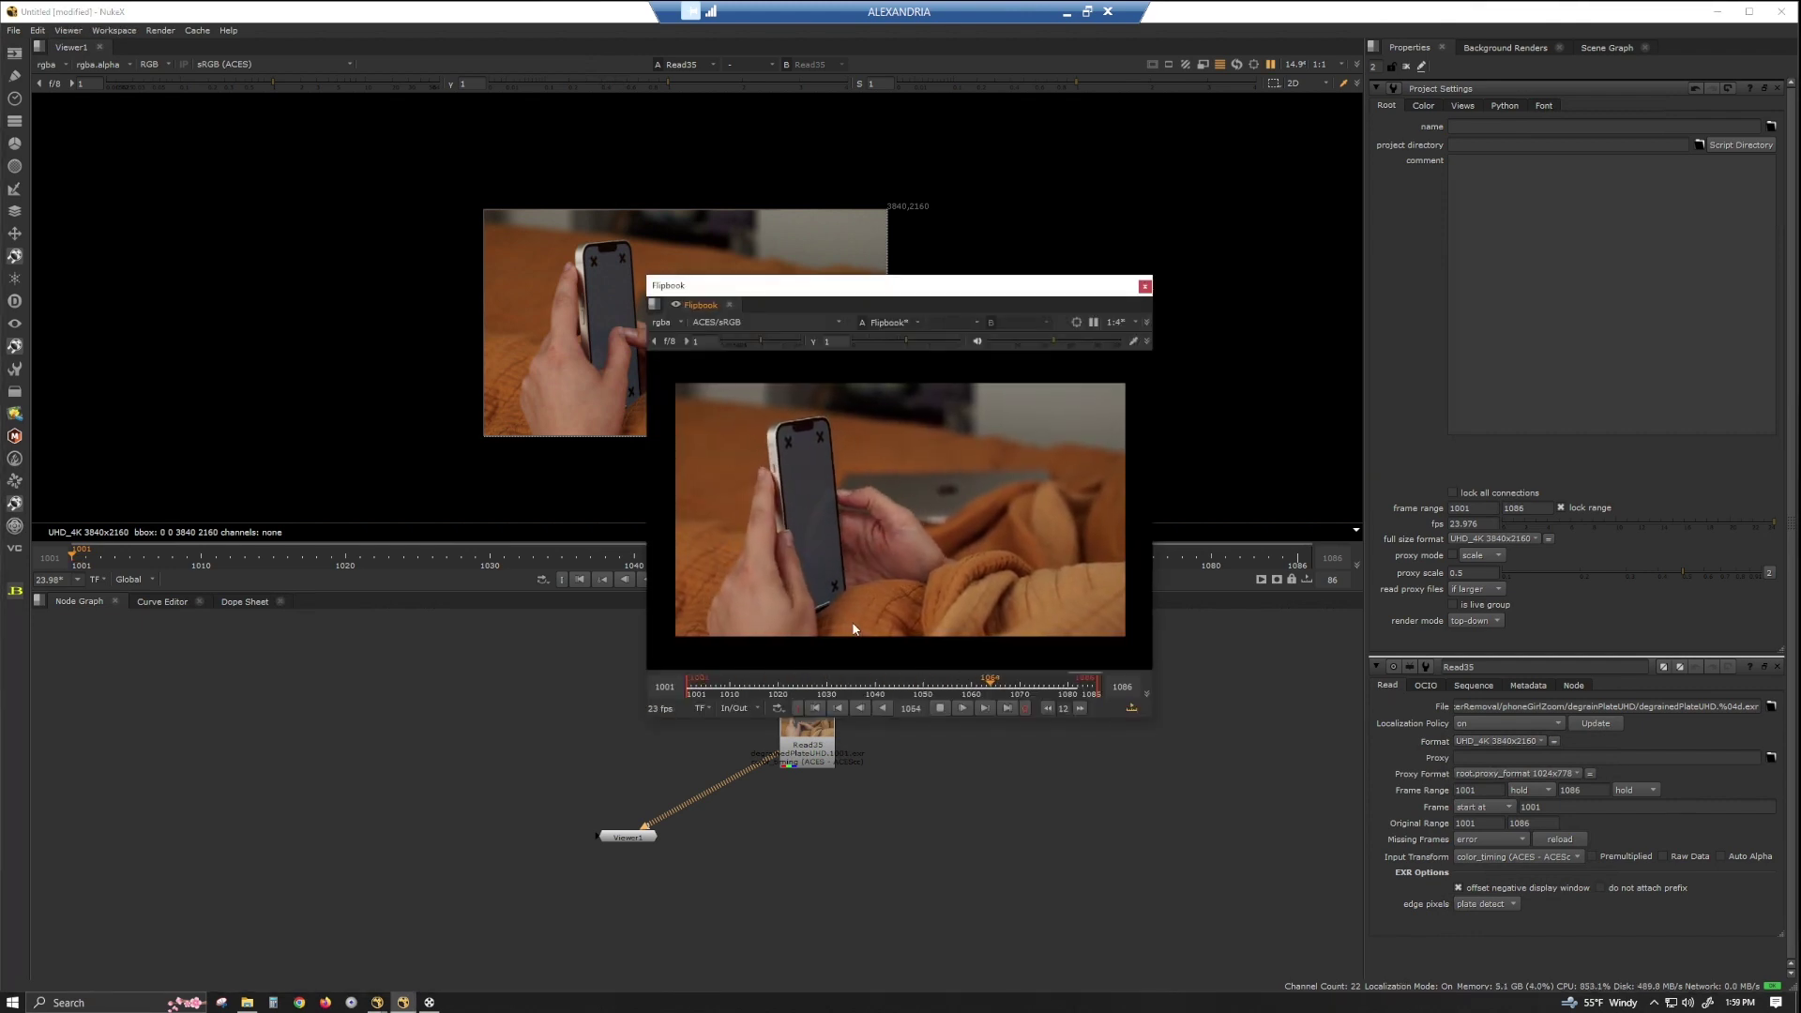
{"action": "left_click", "coordinate": [939, 708]}
{"action": "left_click_drag", "start_coordinate": [961, 287], "coordinate": [551, 82]}
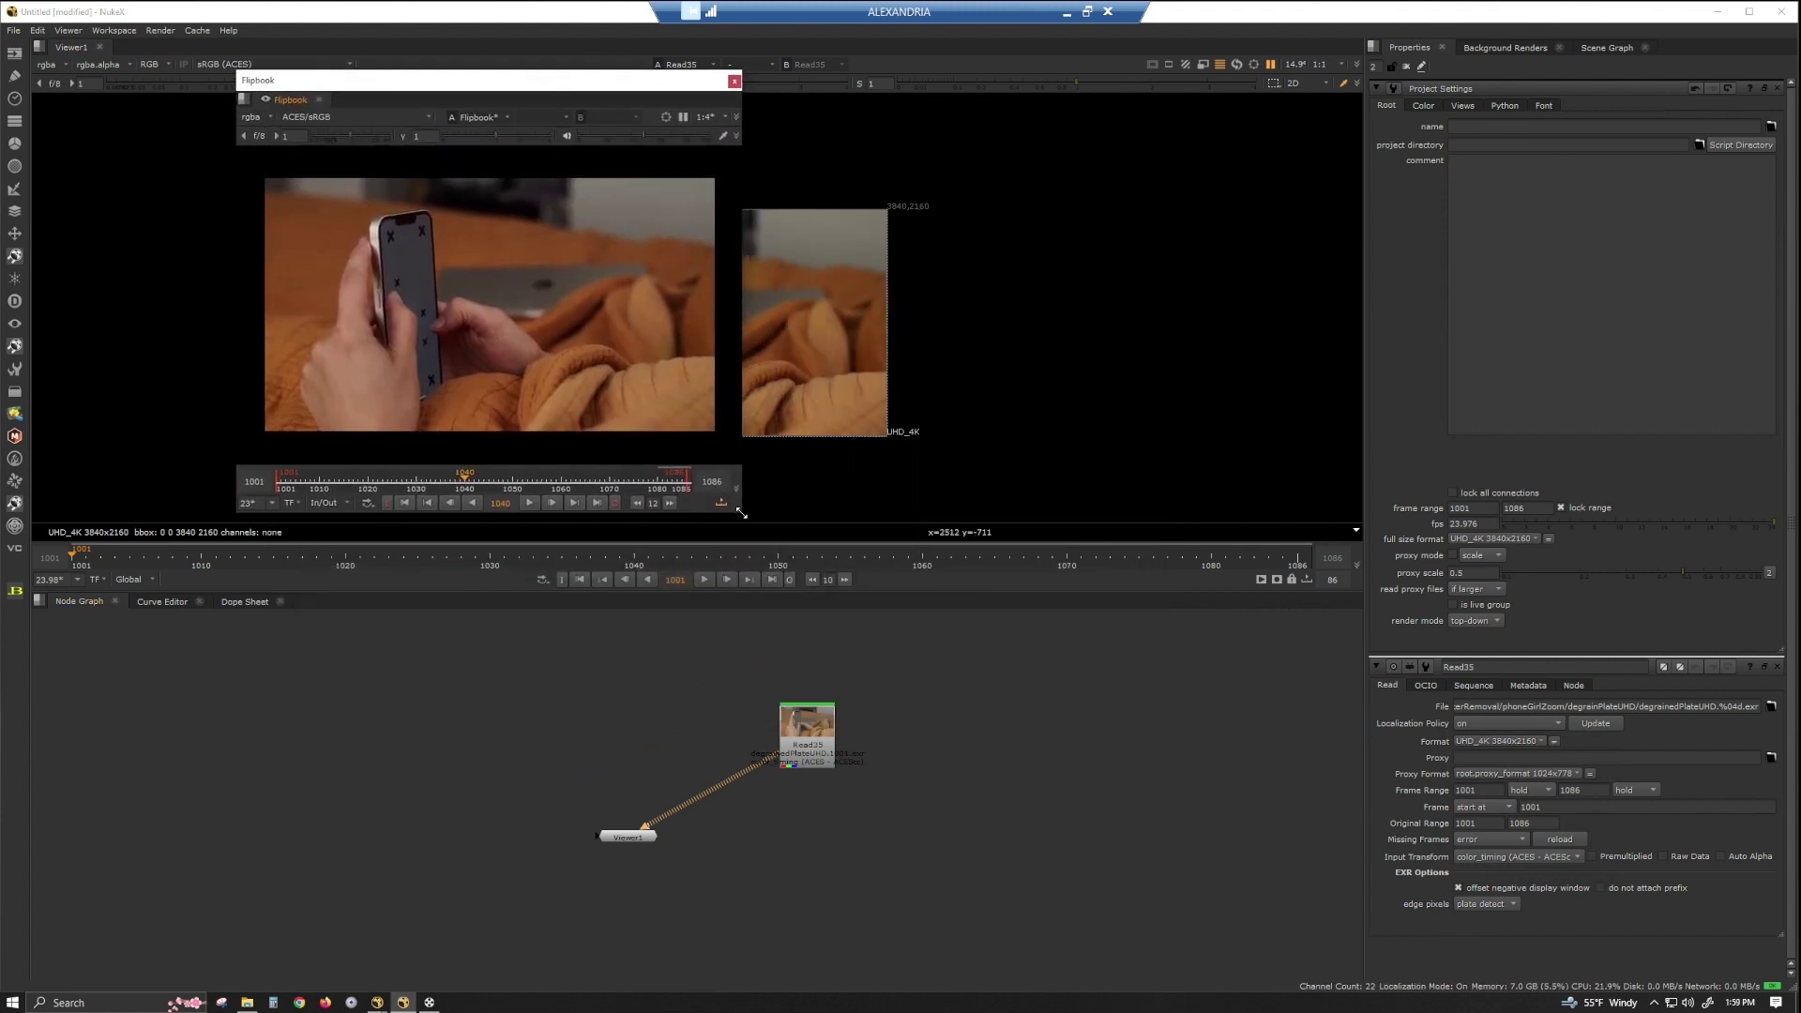
{"action": "left_click_drag", "start_coordinate": [735, 511], "coordinate": [1640, 718]}
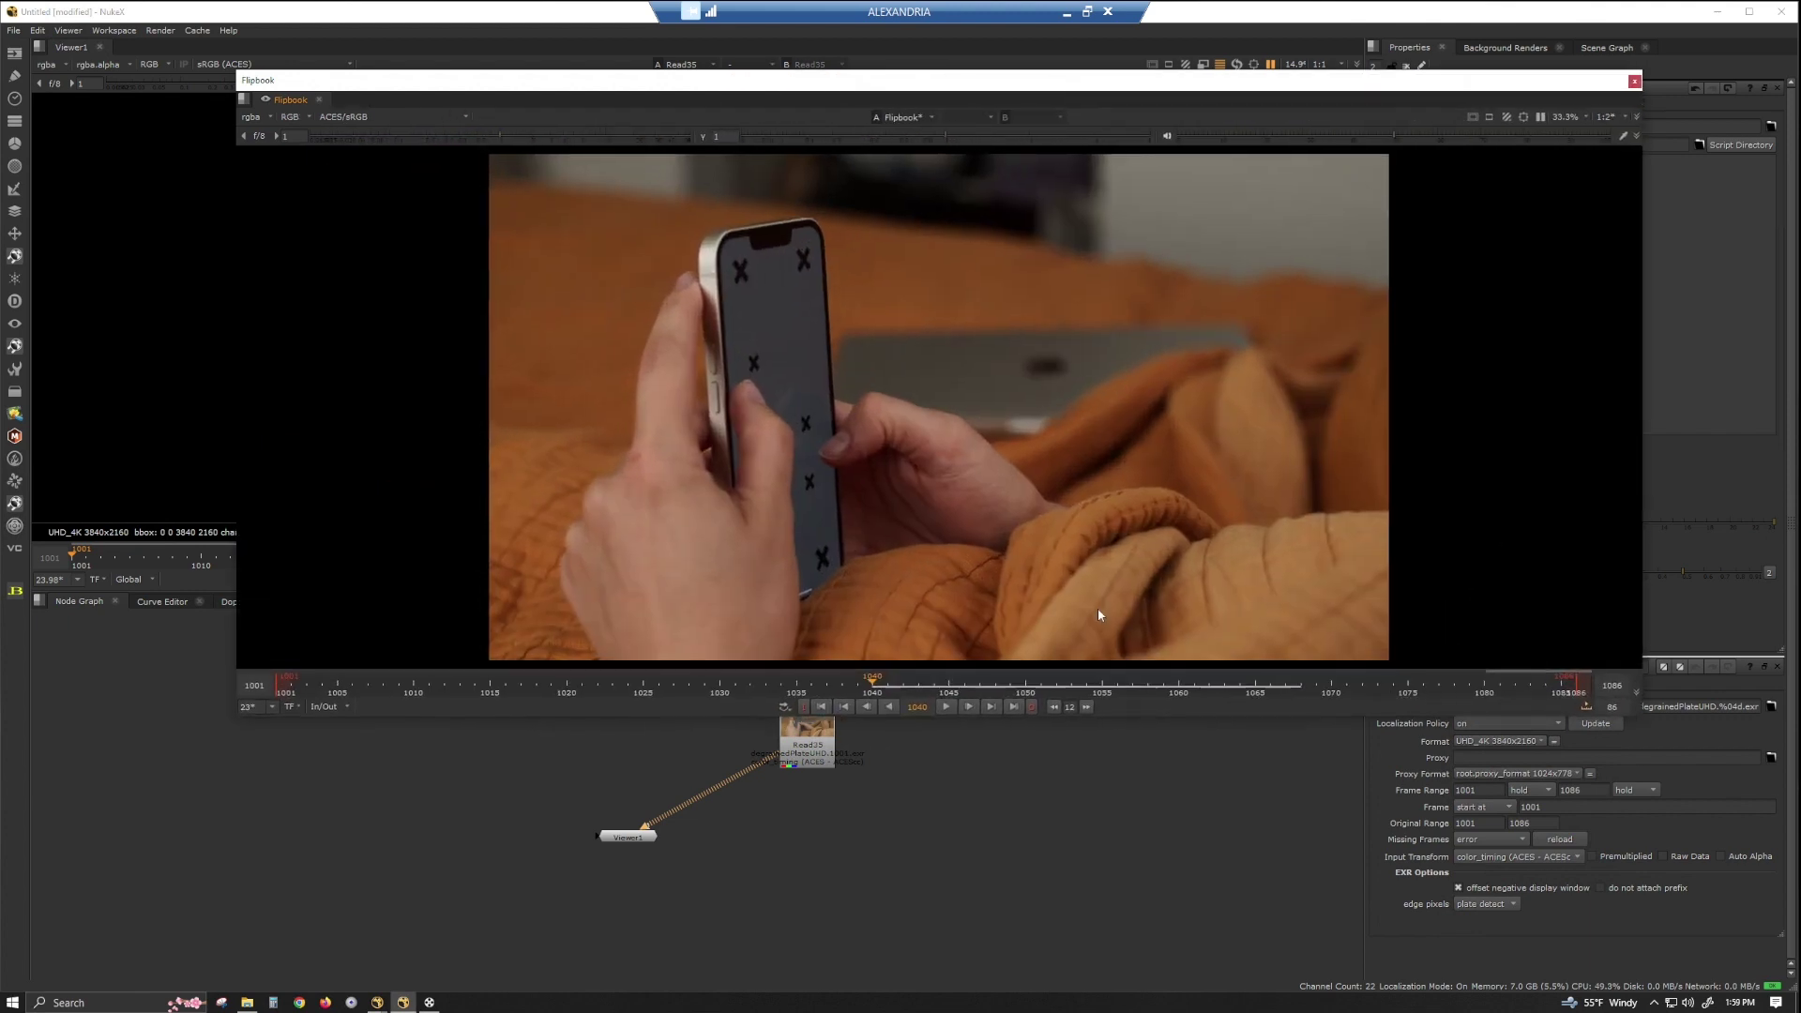
{"action": "left_click", "coordinate": [819, 706]}
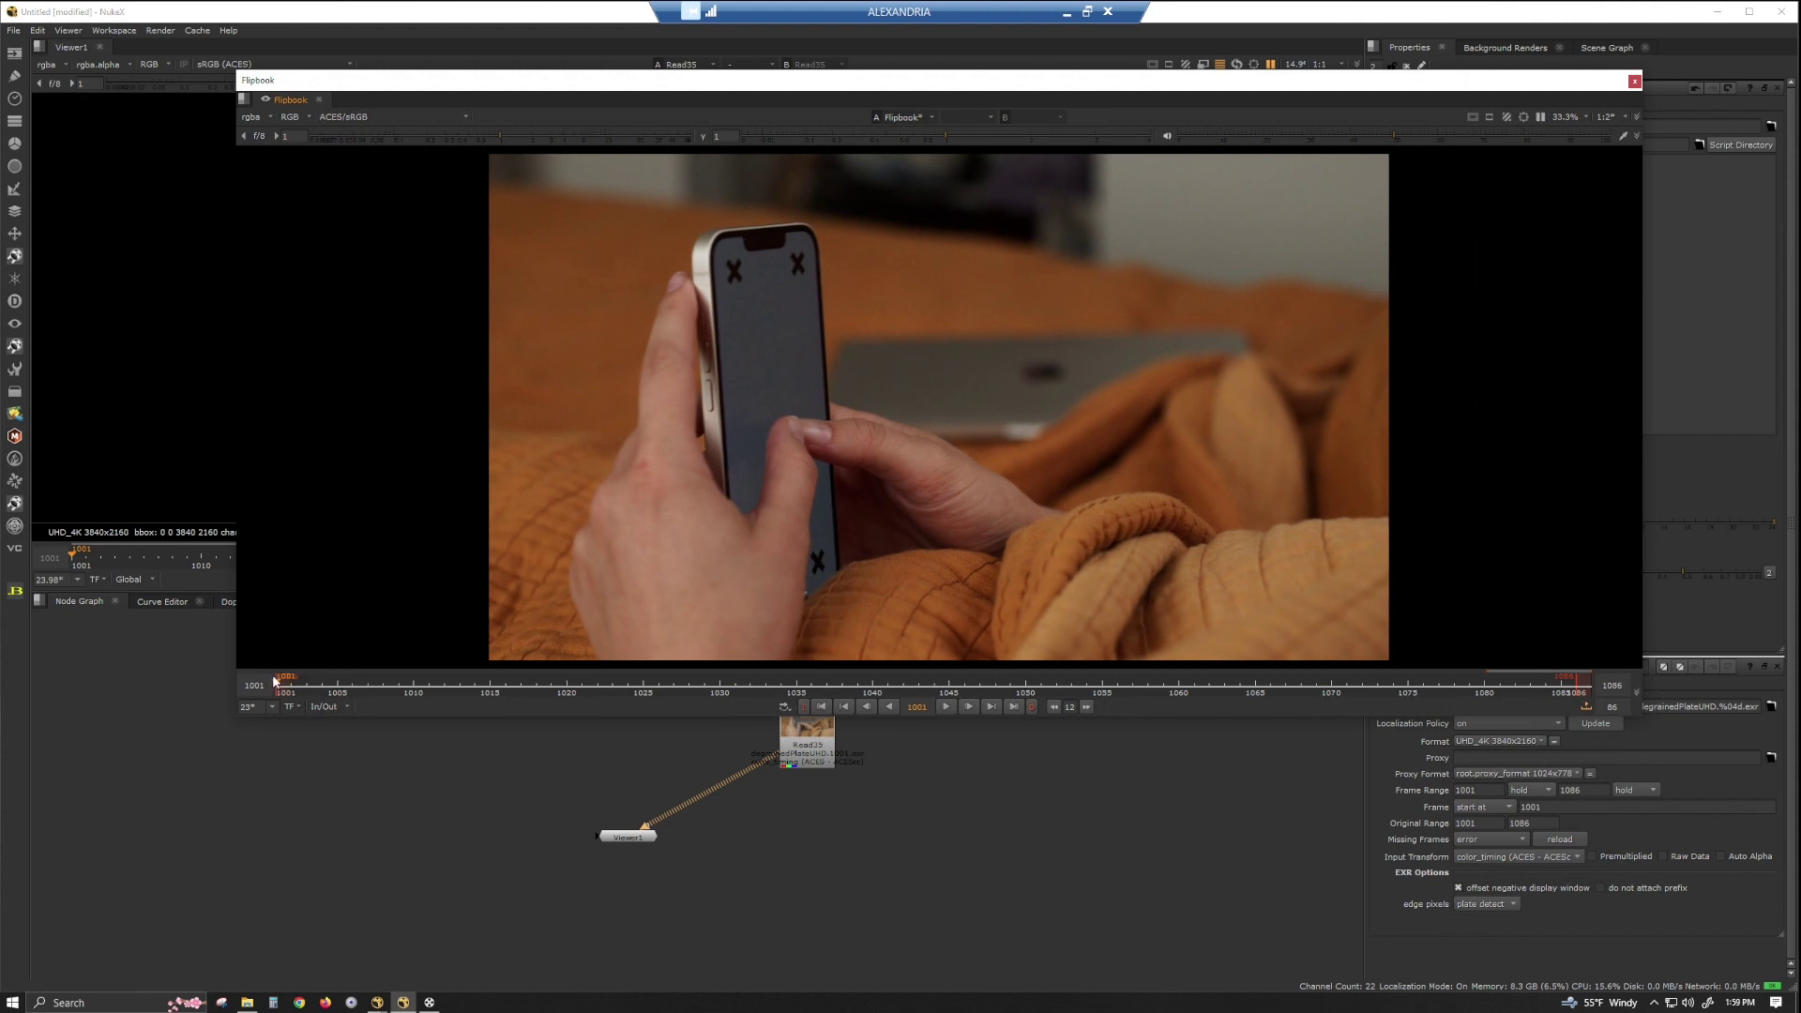
{"action": "left_click_drag", "start_coordinate": [385, 686], "coordinate": [1579, 706]}
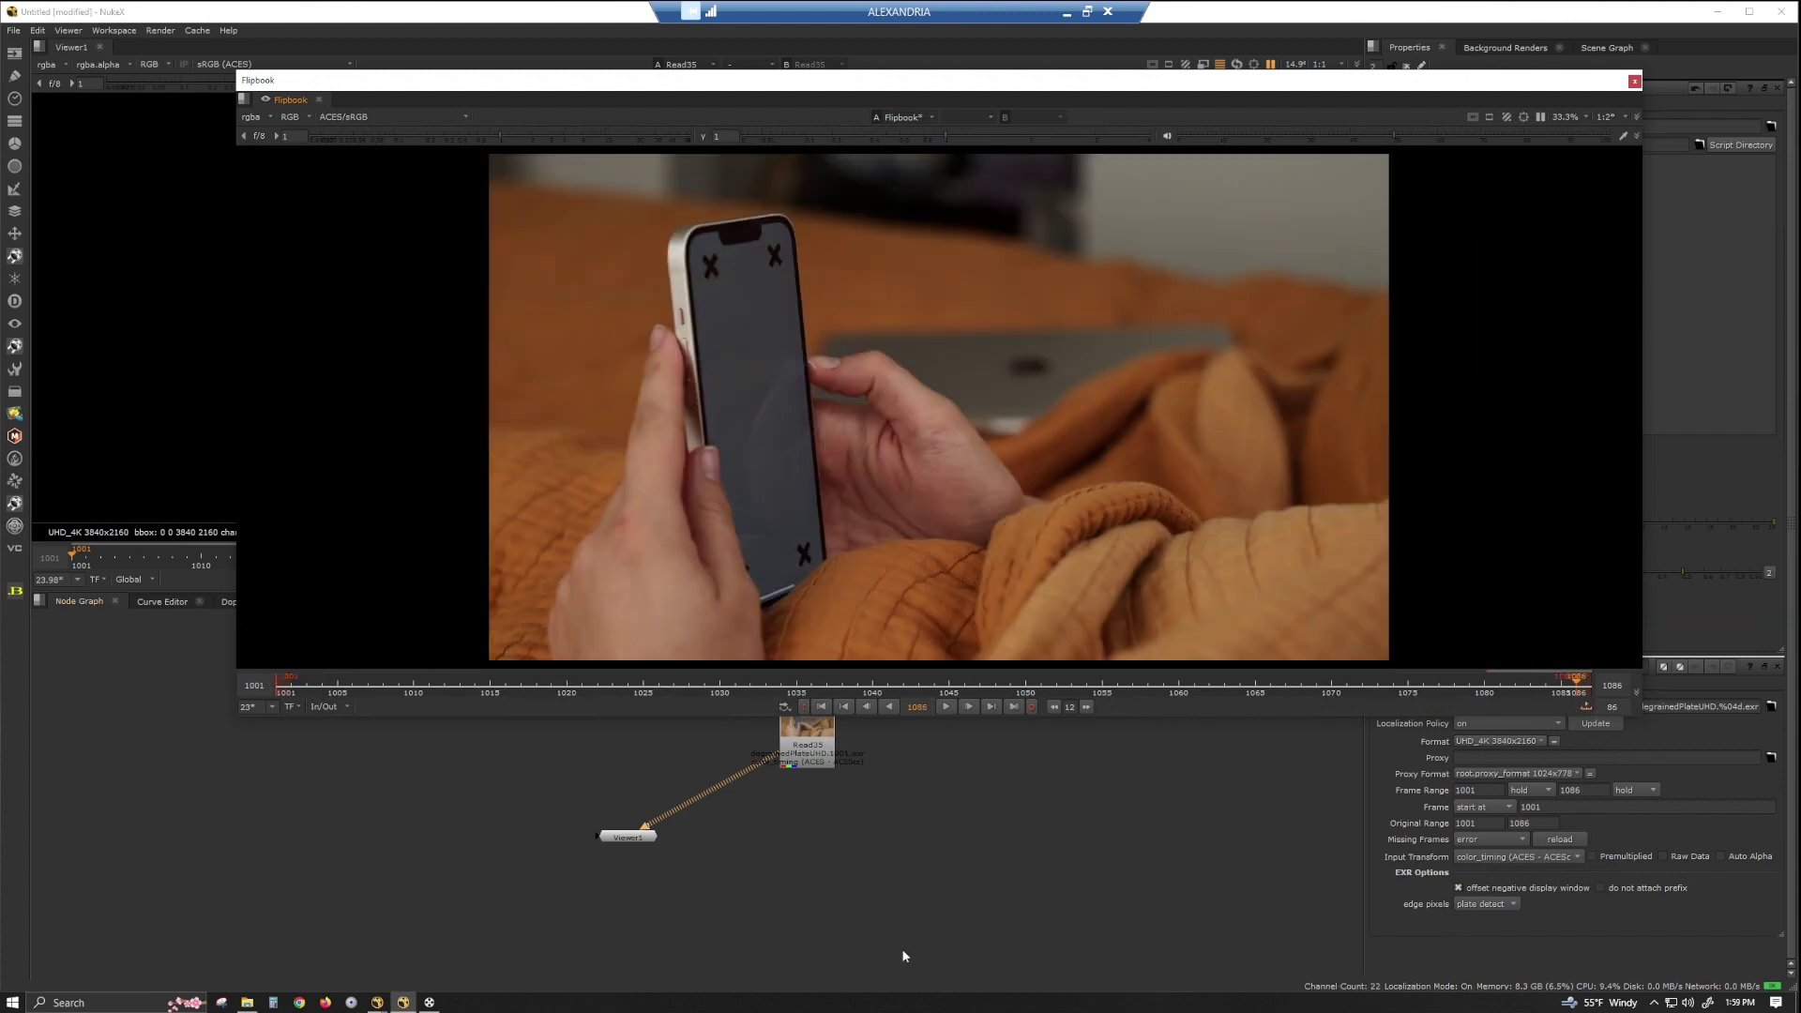
Step: Move the flipbook clear of the node graph and add a FrameHold at frame 1001 connected to the plate's Read node
{"action": "left_click", "coordinate": [867, 872]}
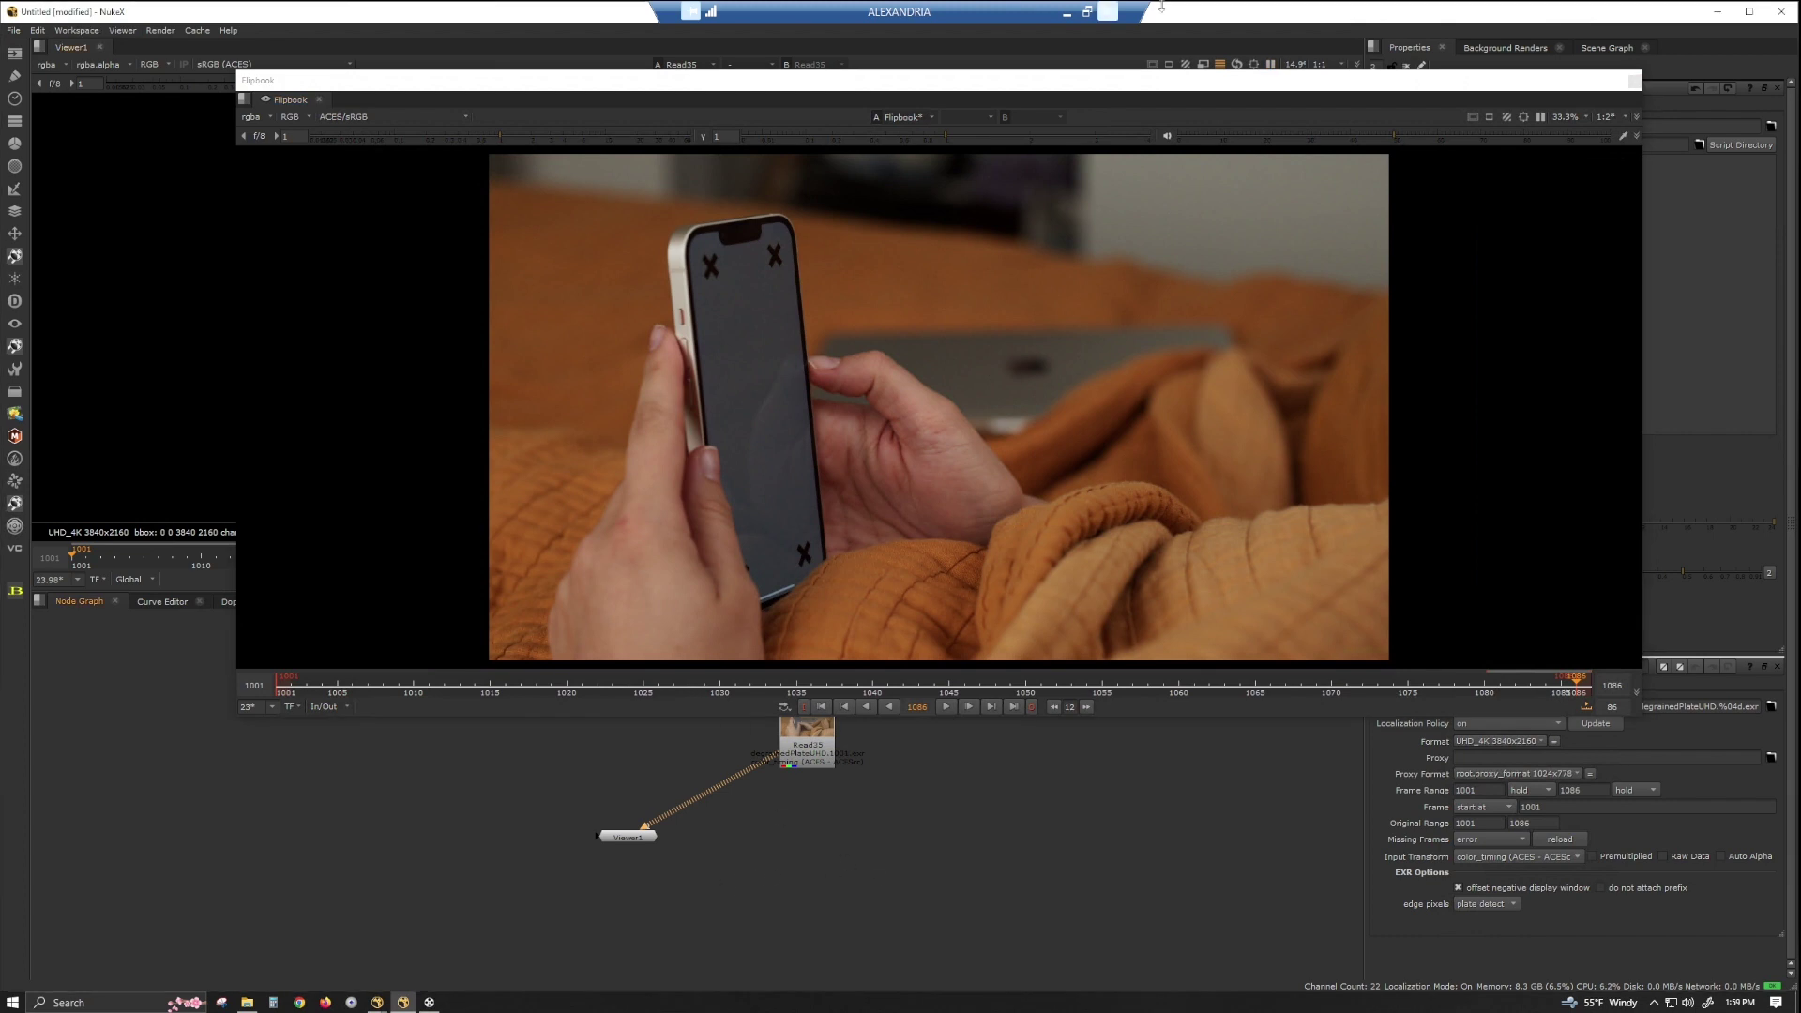
{"action": "left_click_drag", "start_coordinate": [1205, 80], "coordinate": [1079, 945]}
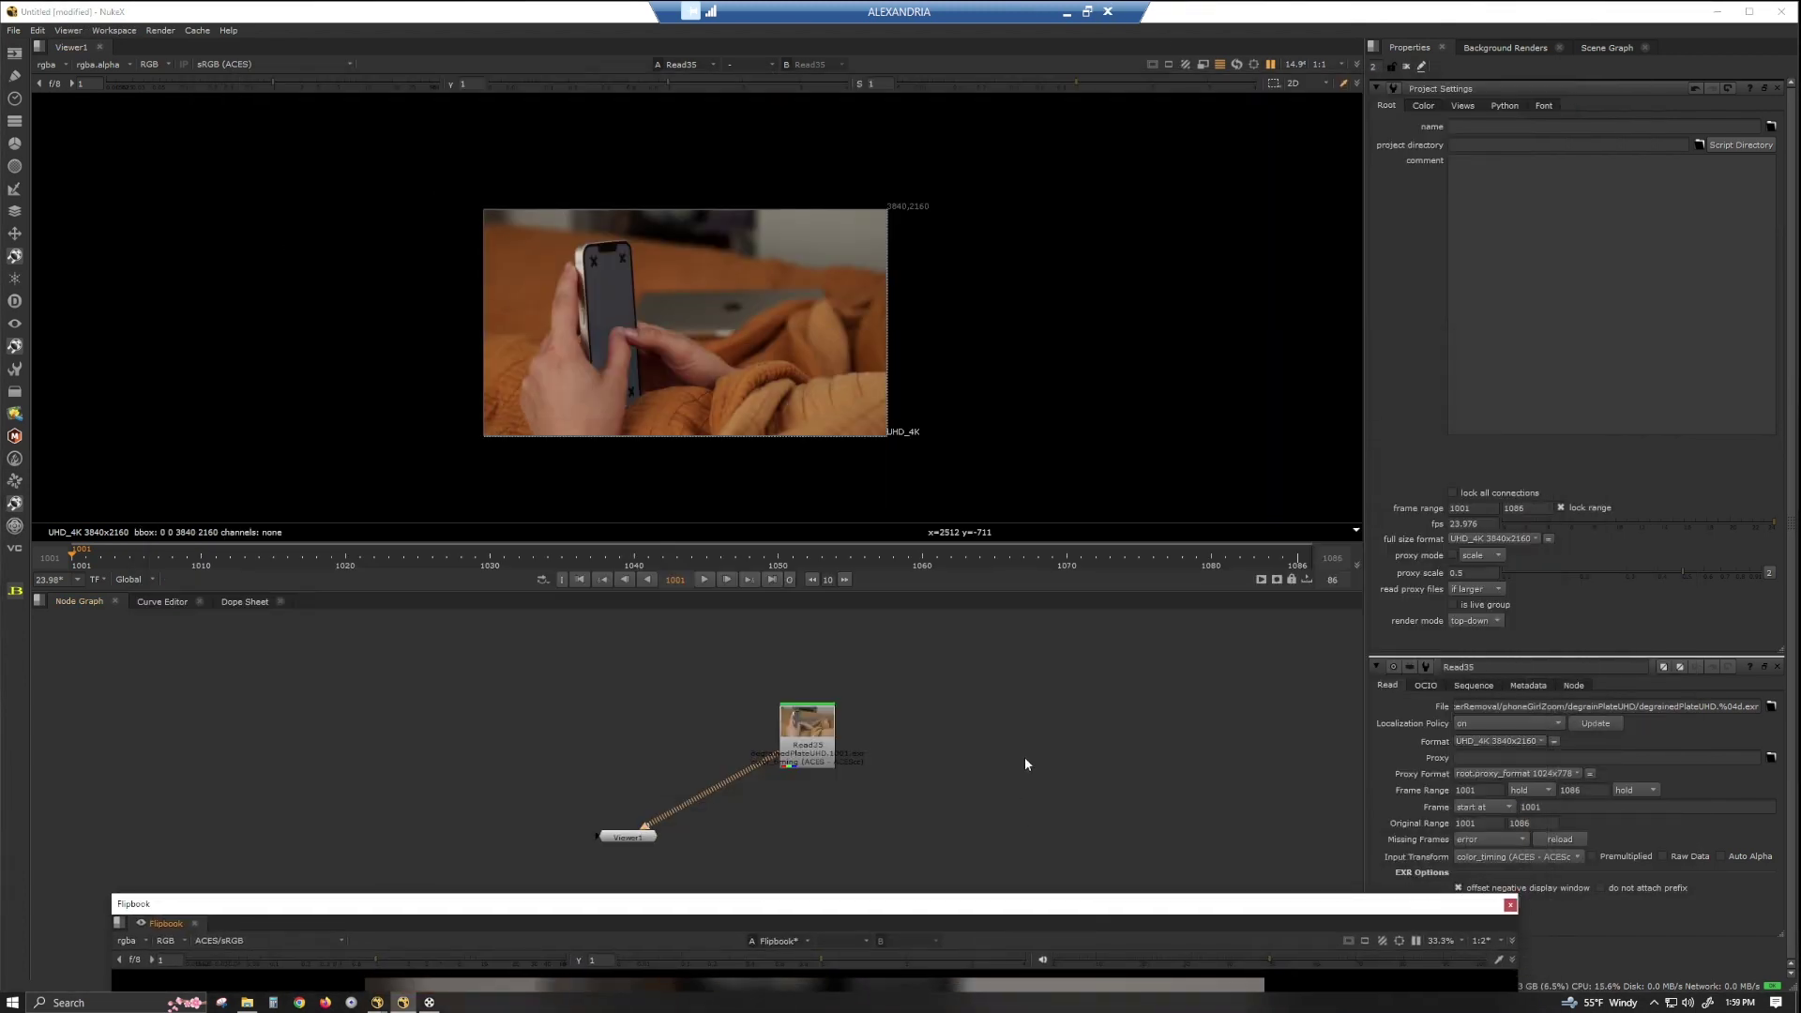
{"action": "middle_click_drag", "start_coordinate": [1024, 758], "coordinate": [1110, 659]}
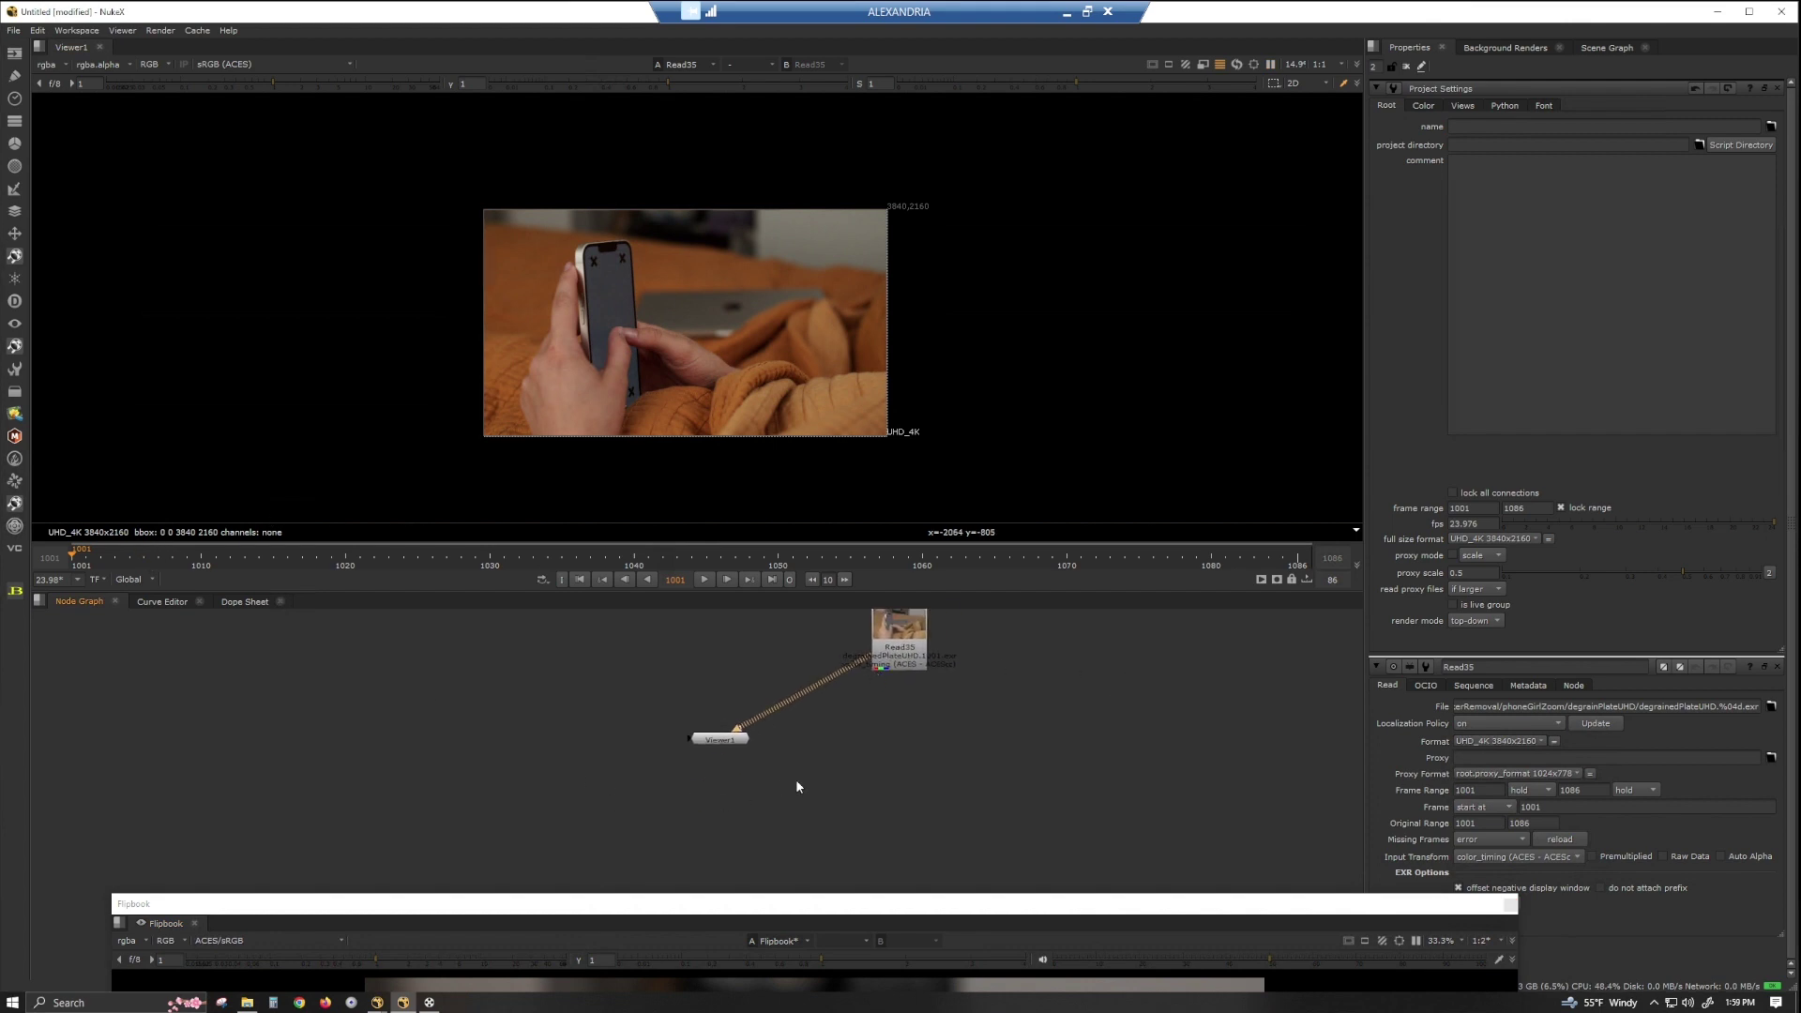
{"action": "key", "text": "Tab"}
{"action": "type", "text": "fram"}
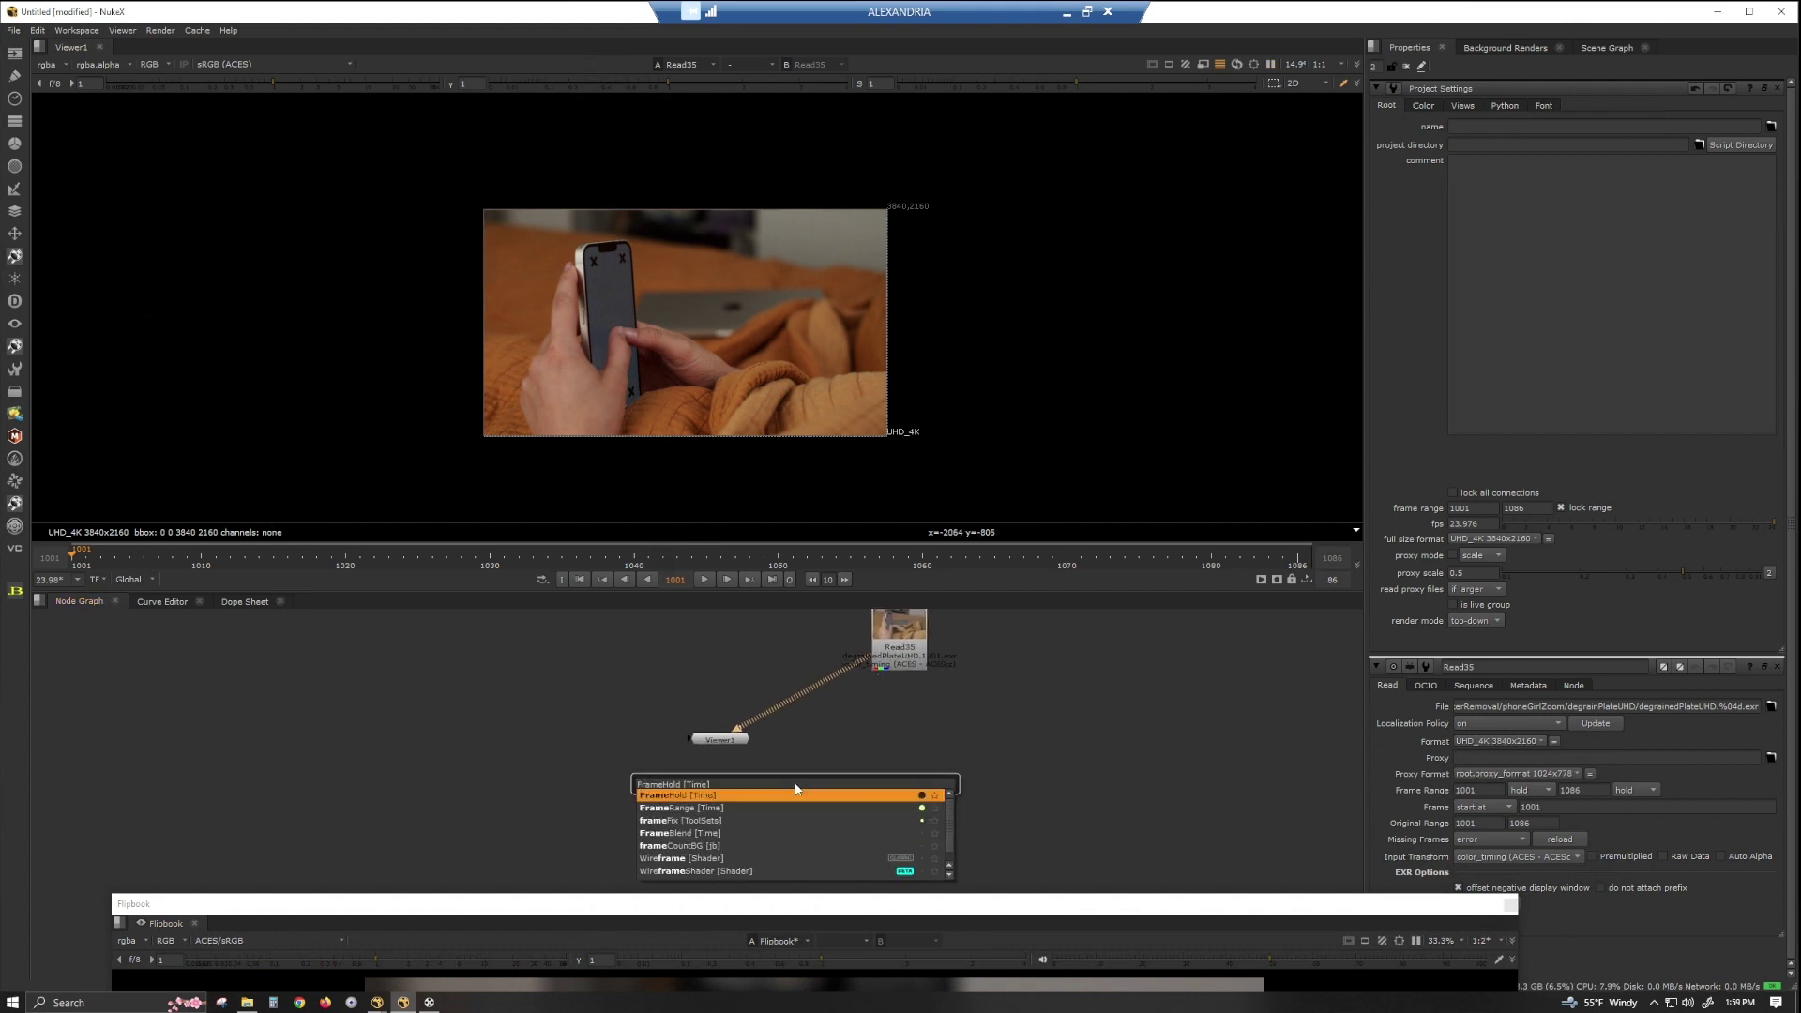
{"action": "key", "text": "Return"}
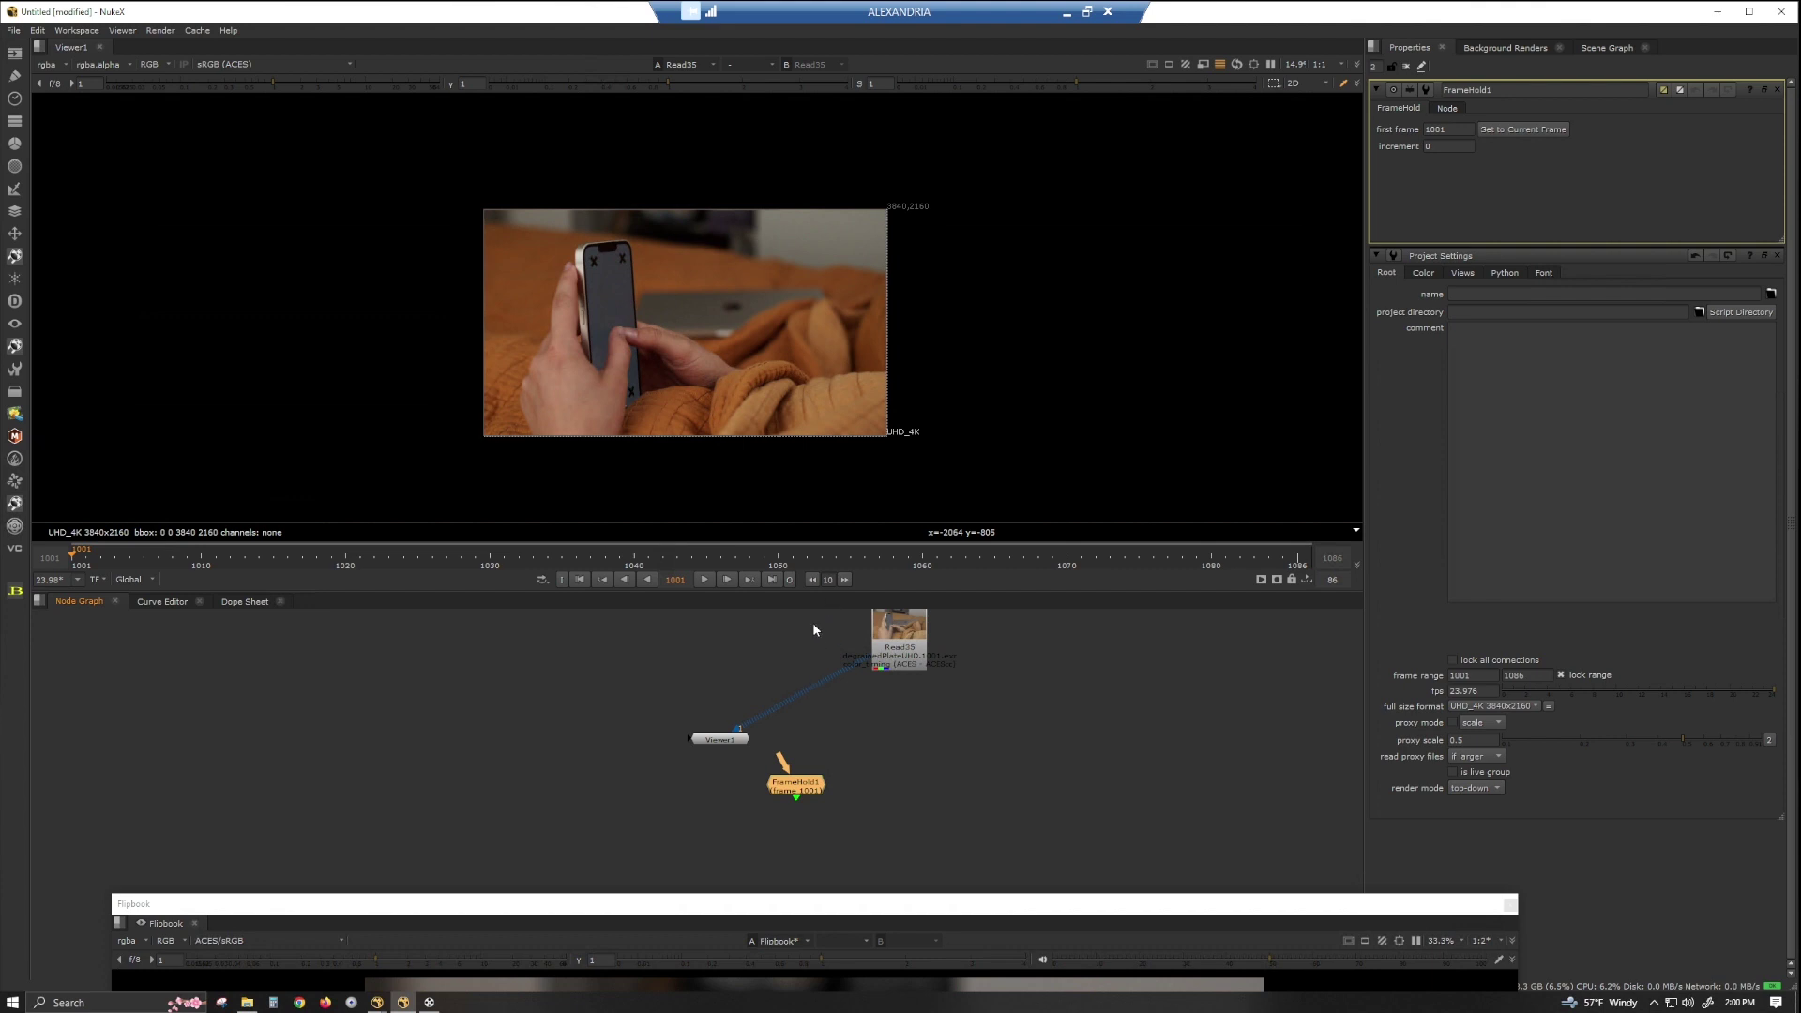
{"action": "left_click_drag", "start_coordinate": [774, 764], "coordinate": [861, 692]}
{"action": "left_click_drag", "start_coordinate": [792, 751], "coordinate": [879, 660]}
Step: Add a second FrameHold at frame 1086, connect it to the plate's Read node and place it closer to the plate
{"action": "left_click", "coordinate": [1297, 555]}
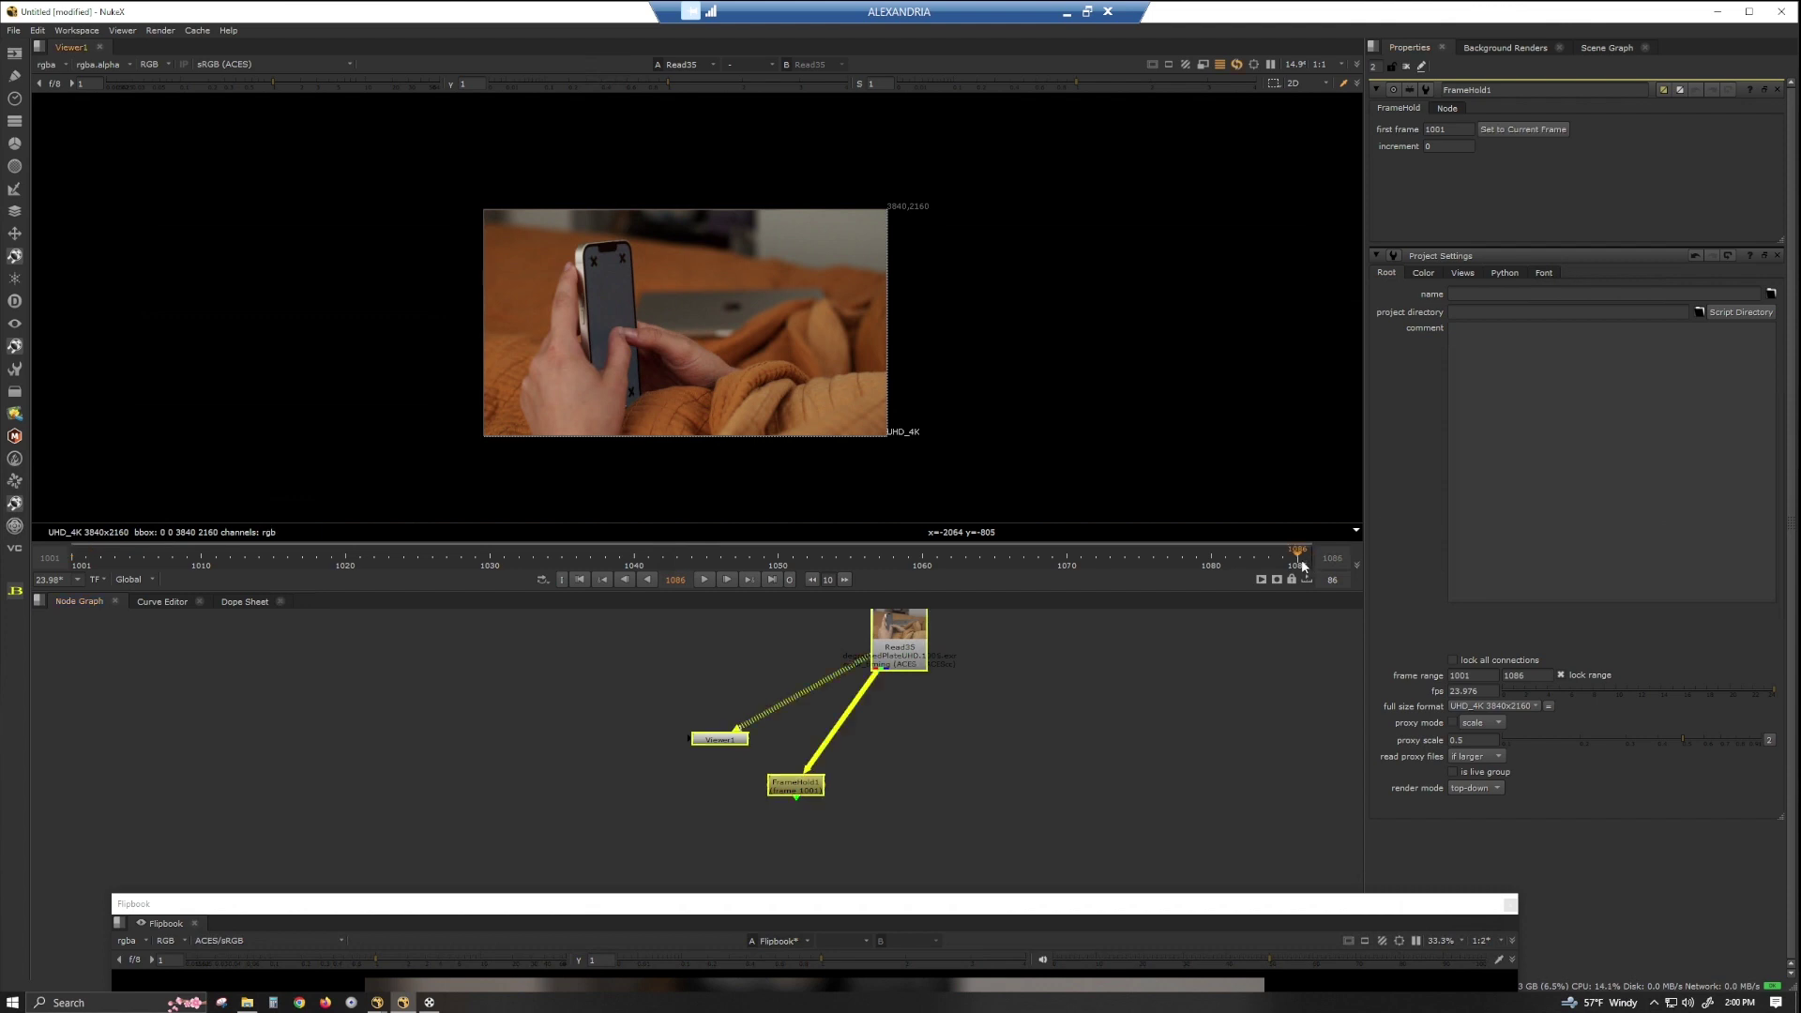
{"action": "key", "text": "Tab"}
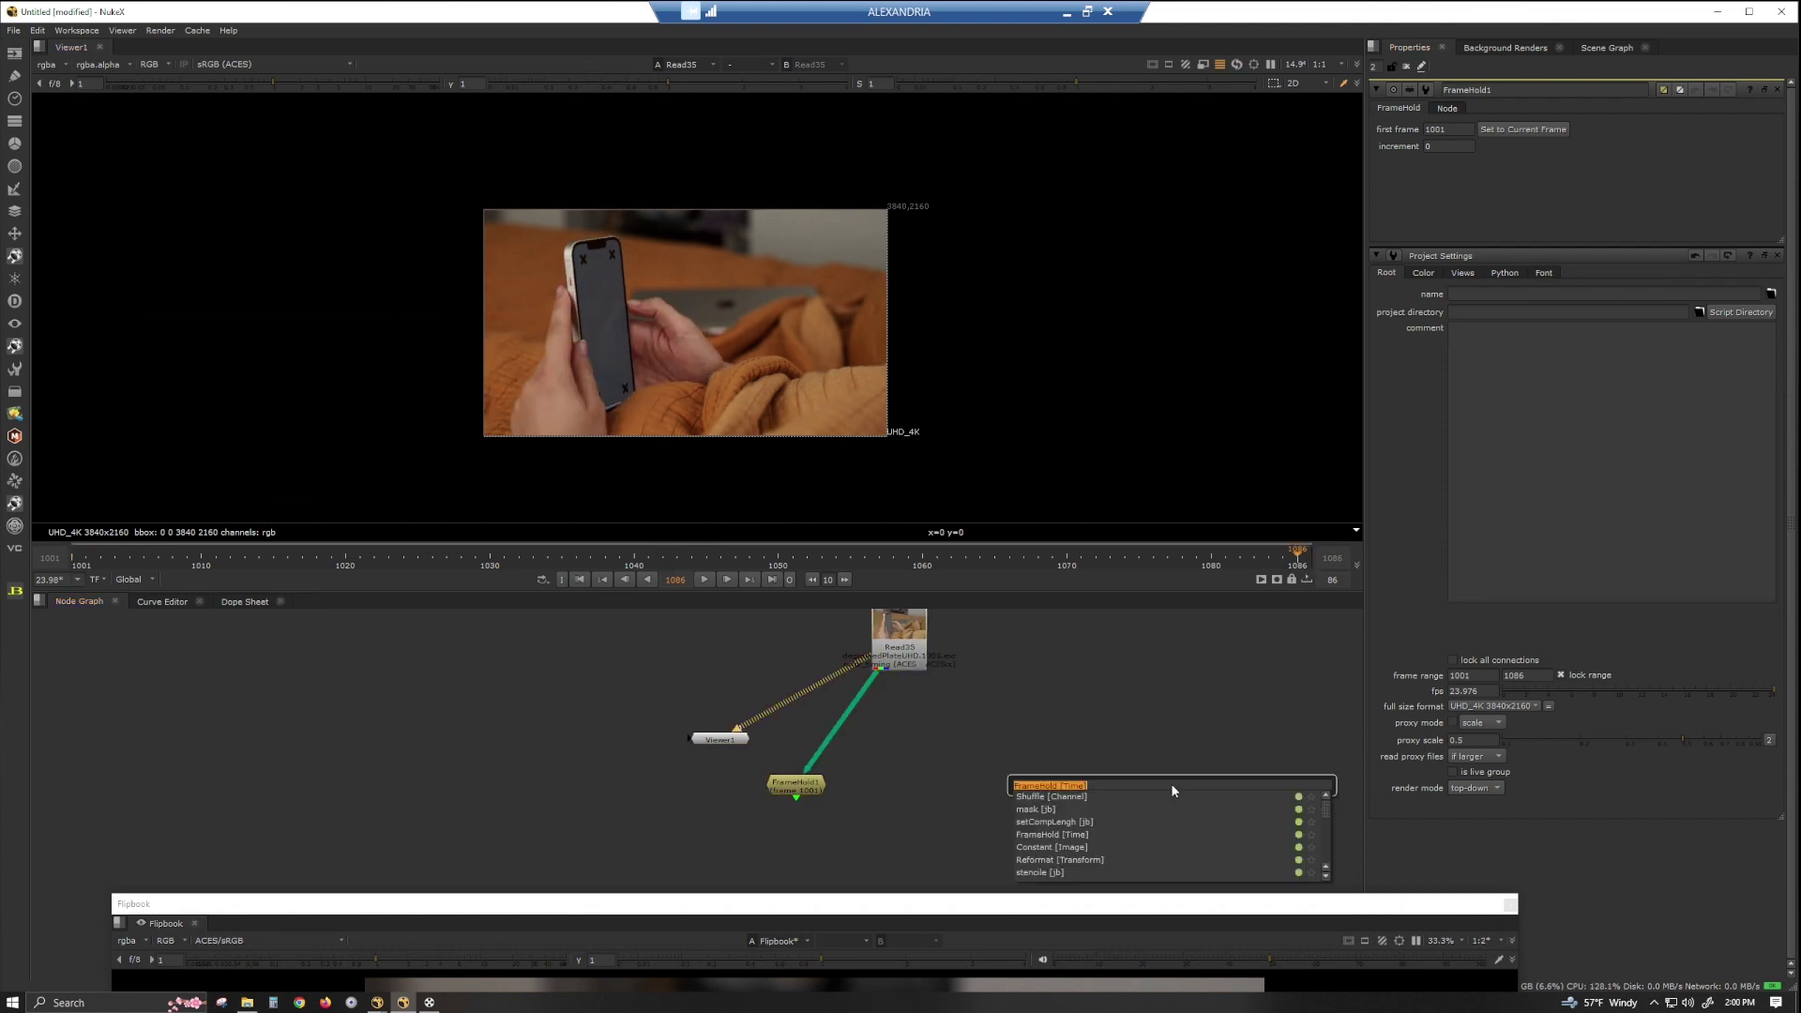
{"action": "type", "text": "frame"}
{"action": "key", "text": "Return"}
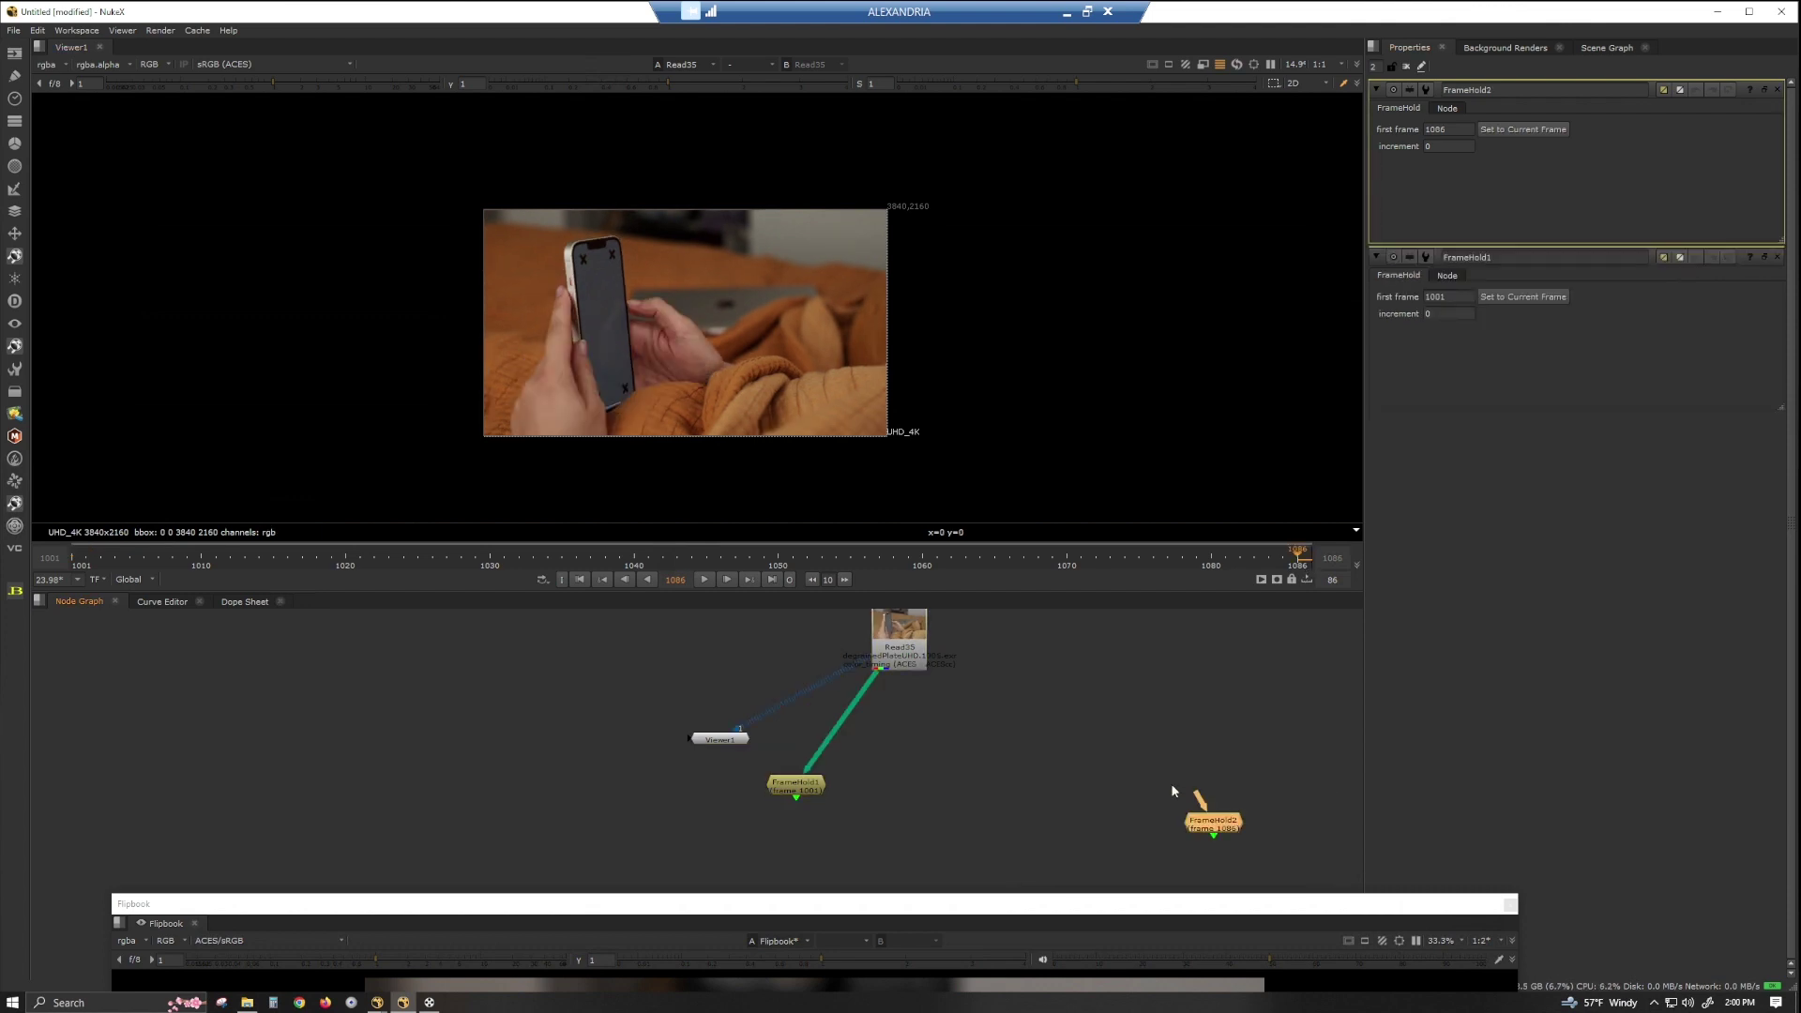
{"action": "left_click_drag", "start_coordinate": [1205, 804], "coordinate": [901, 647]}
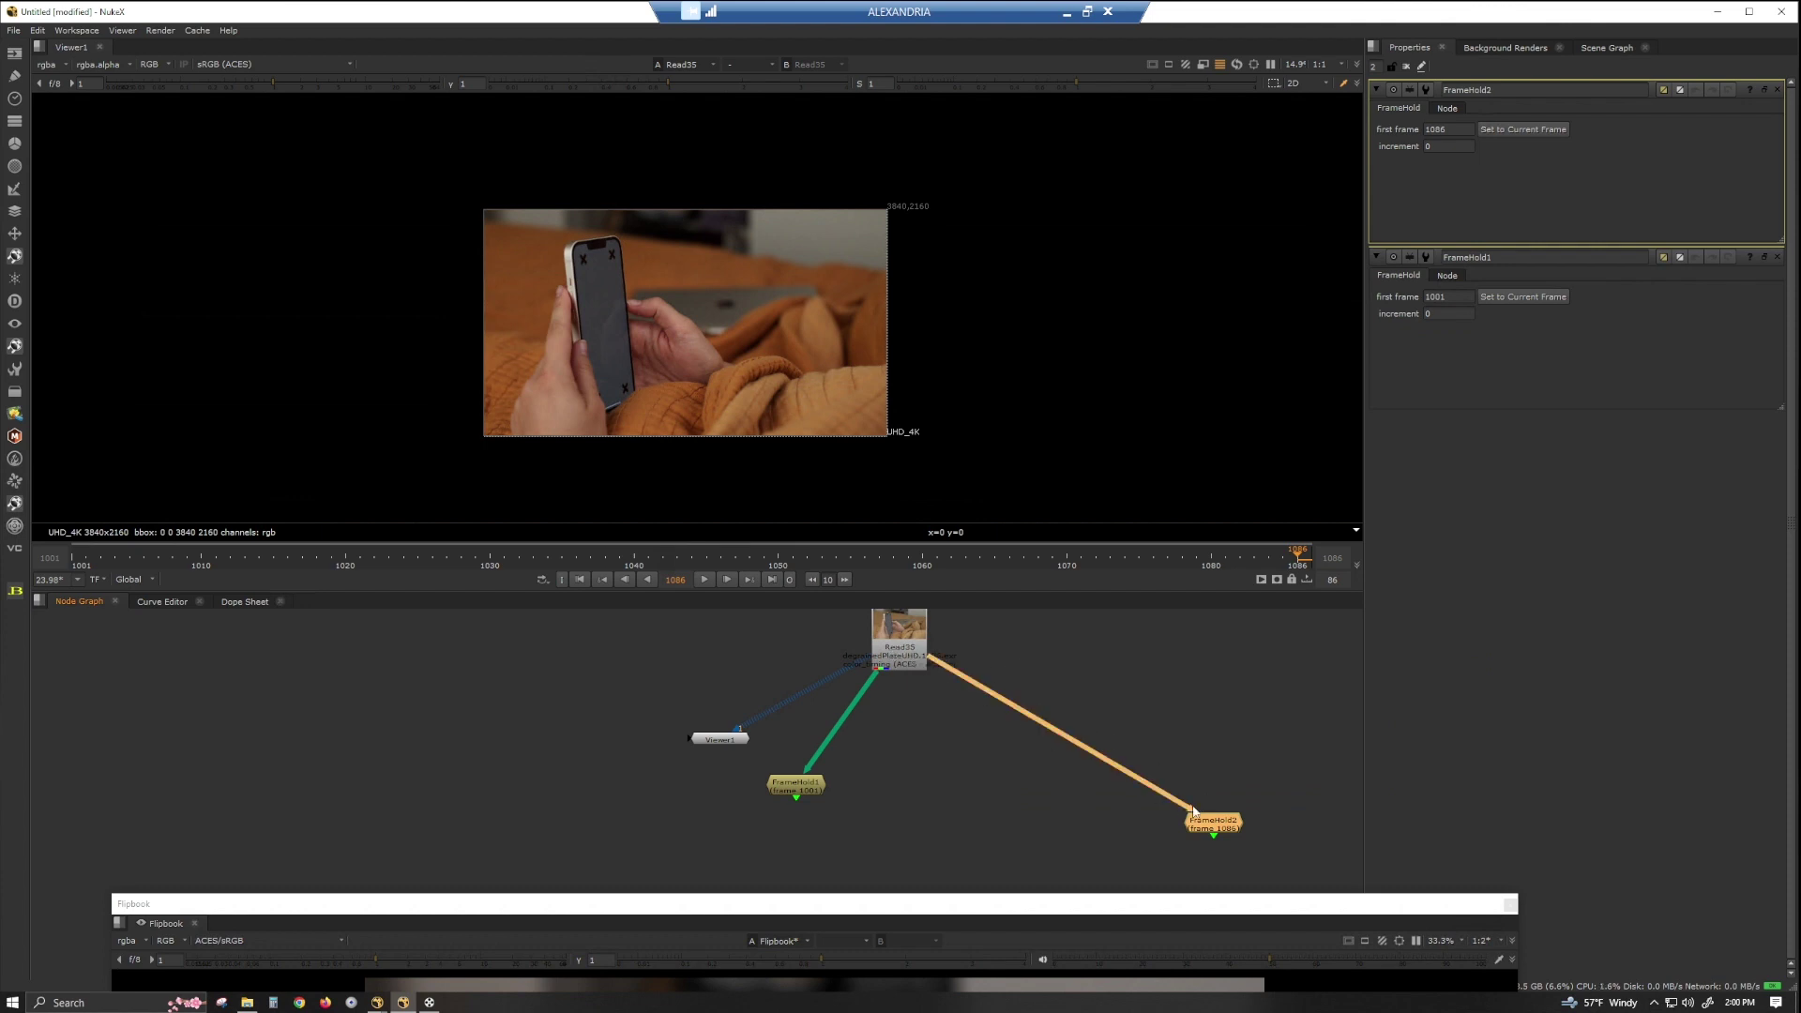
{"action": "left_click_drag", "start_coordinate": [1216, 825], "coordinate": [1133, 773]}
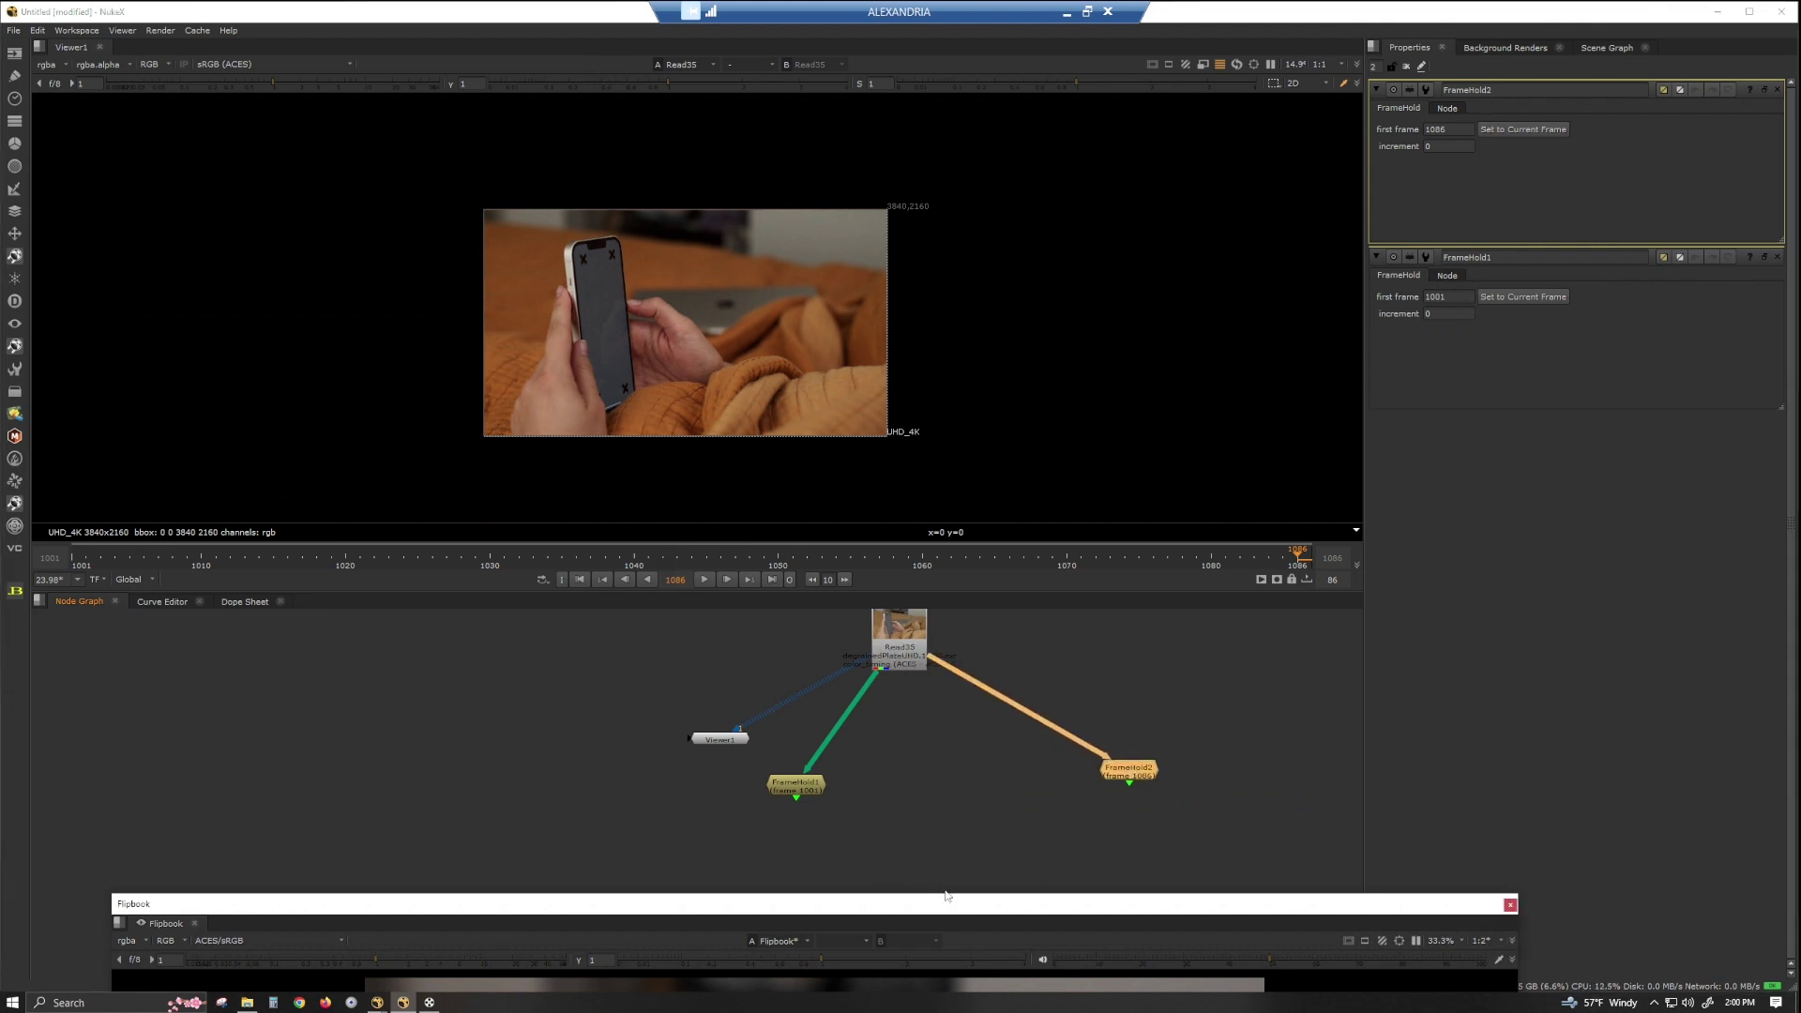
Step: Bring the flipbook back into full view and scrub it to frame 1005
{"action": "left_click_drag", "start_coordinate": [935, 903], "coordinate": [968, 98]}
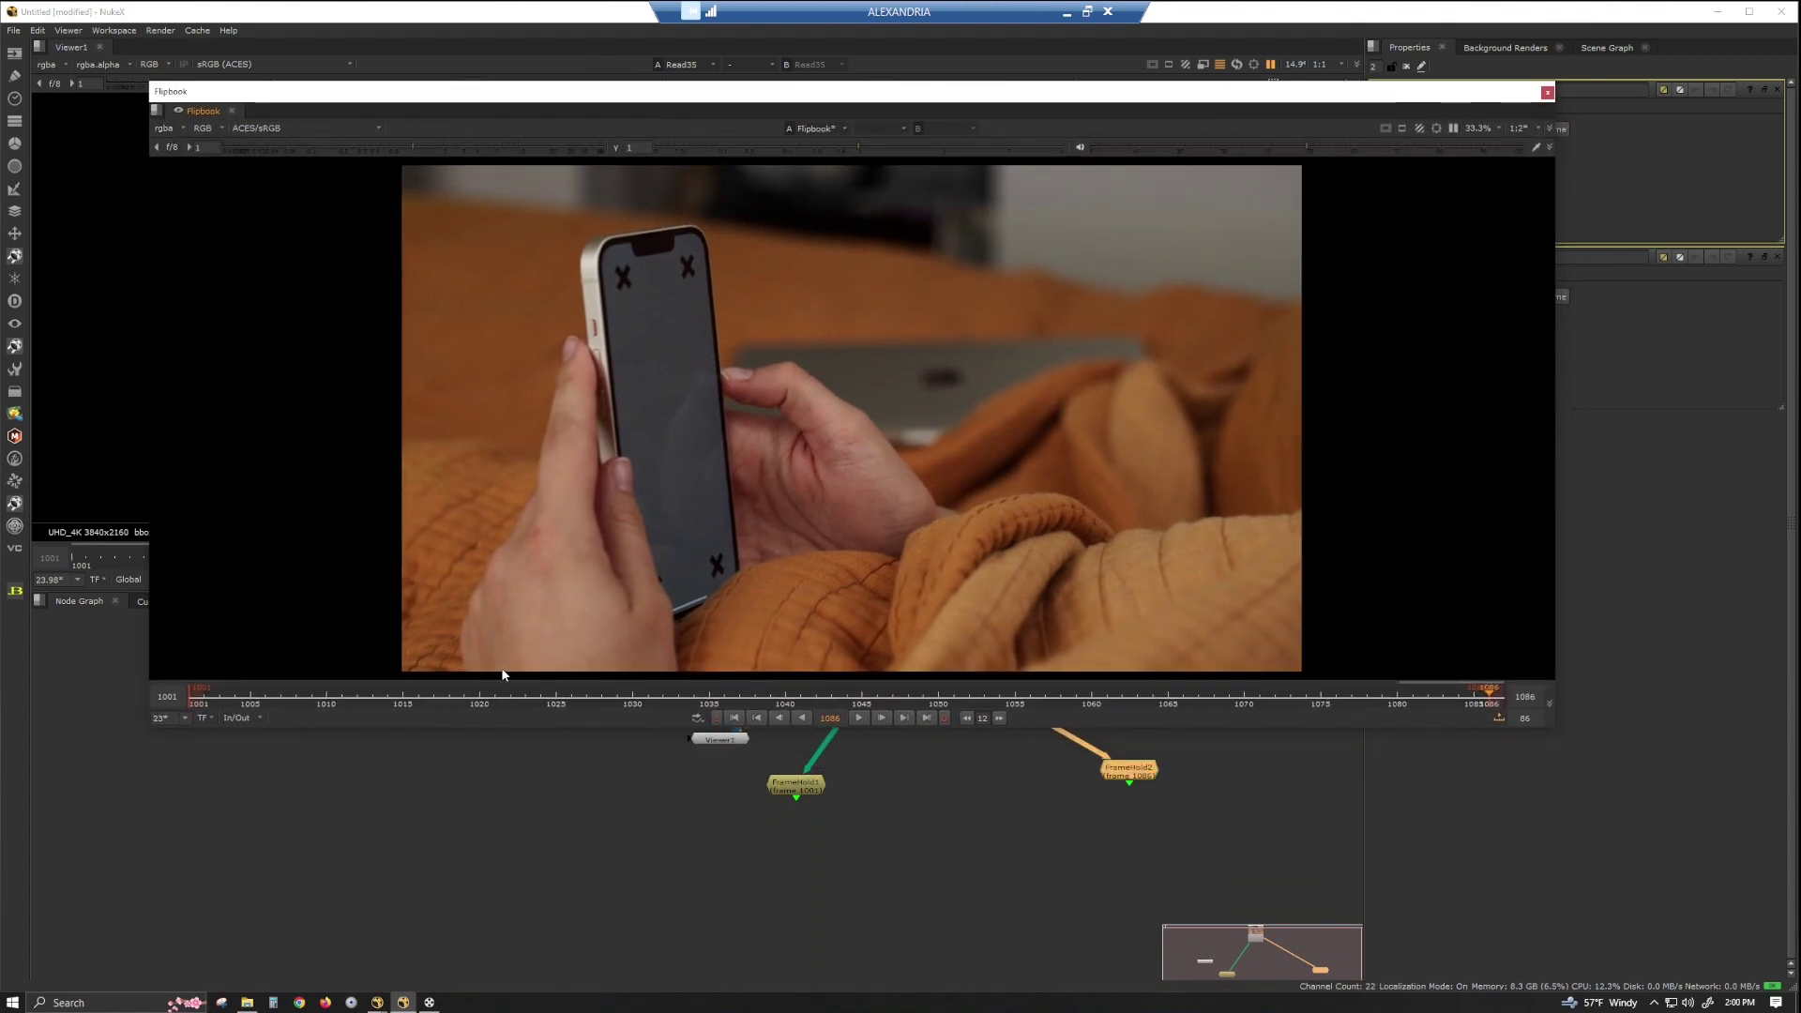
{"action": "mouse_move", "coordinate": [232, 689]}
{"action": "left_mouse_down"}
{"action": "mouse_move", "coordinate": [257, 699]}
{"action": "mouse_move", "coordinate": [190, 694]}
{"action": "mouse_move", "coordinate": [286, 697]}
{"action": "mouse_move", "coordinate": [251, 707]}
{"action": "left_mouse_up"}
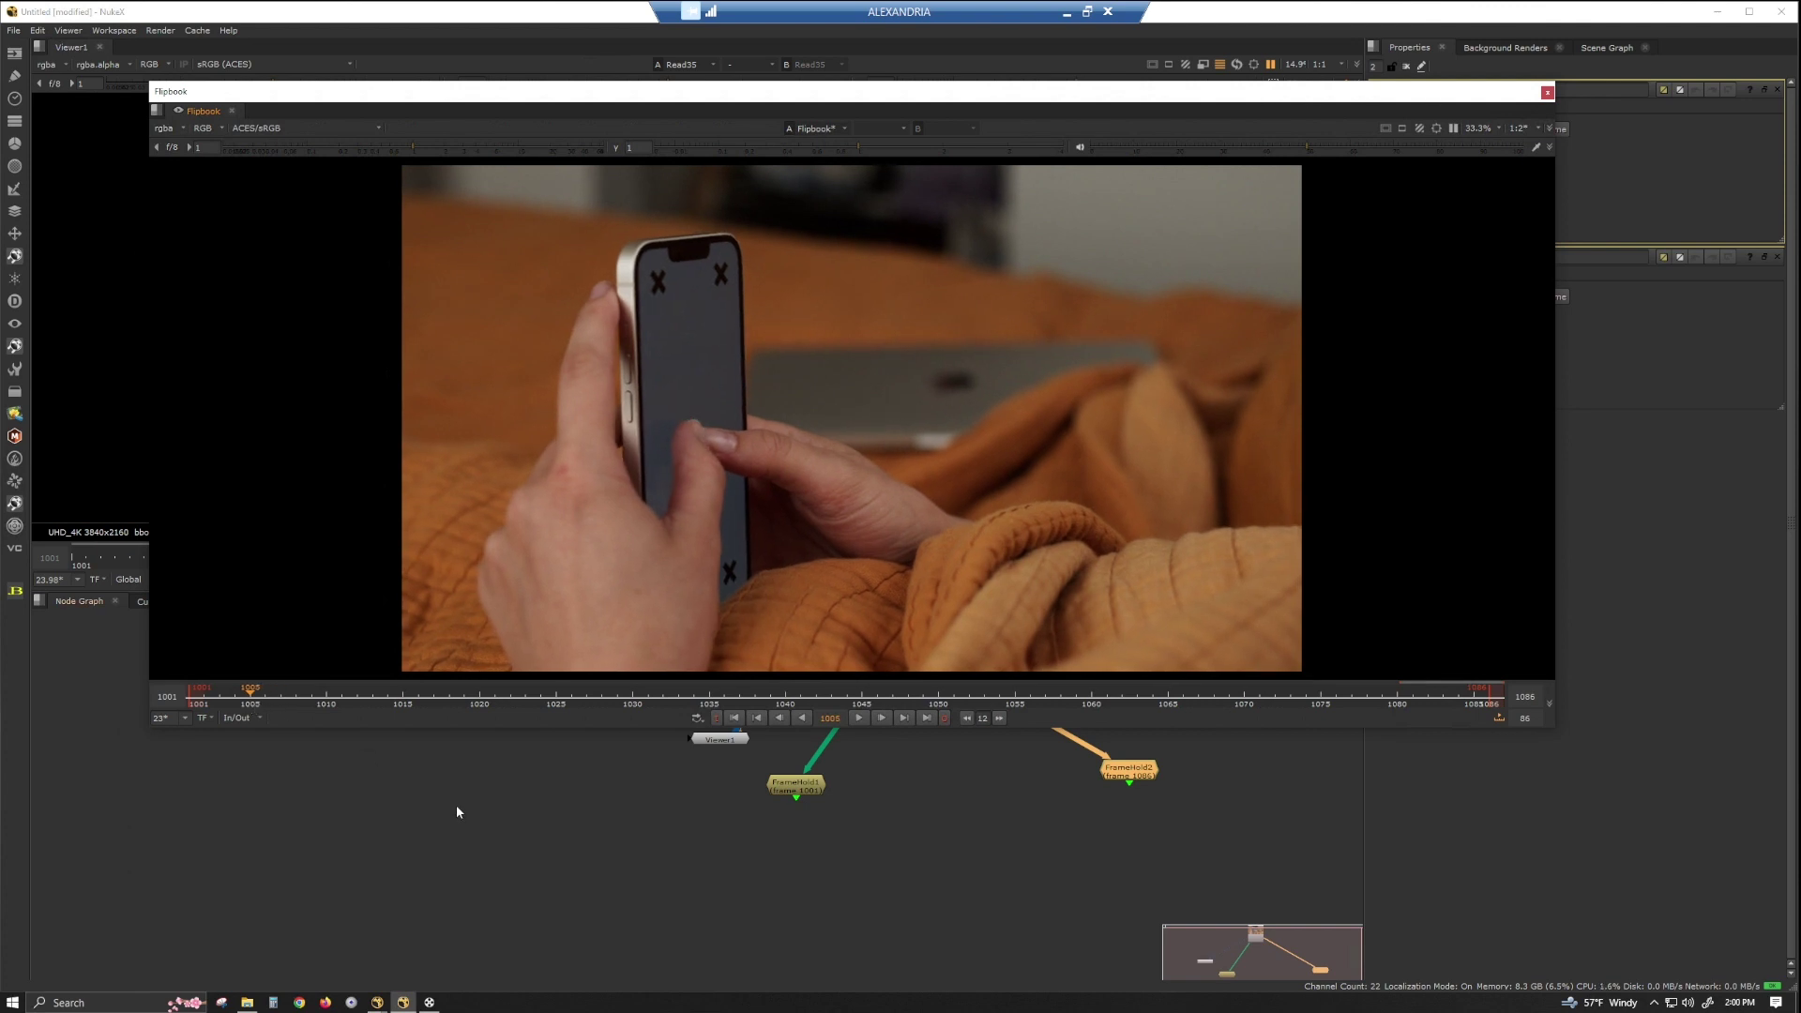
{"action": "left_click", "coordinate": [759, 845]}
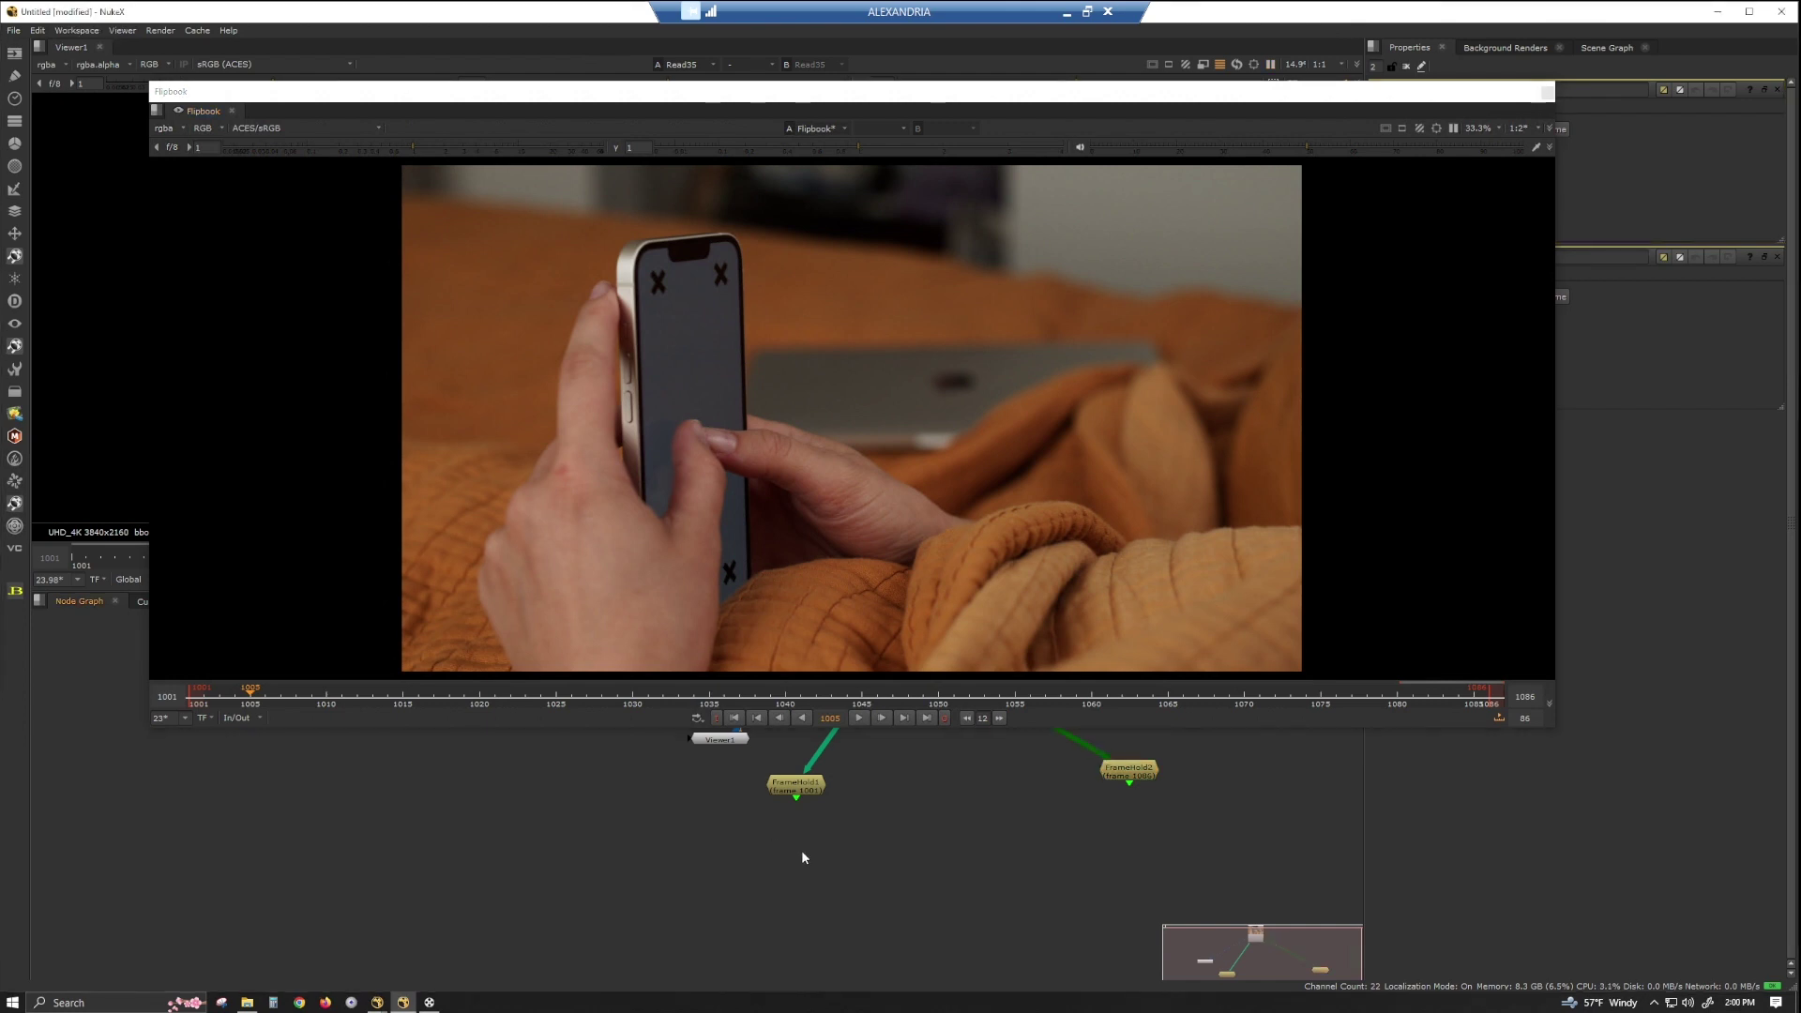
{"action": "key", "text": "Tab"}
{"action": "left_click", "coordinate": [1093, 693]}
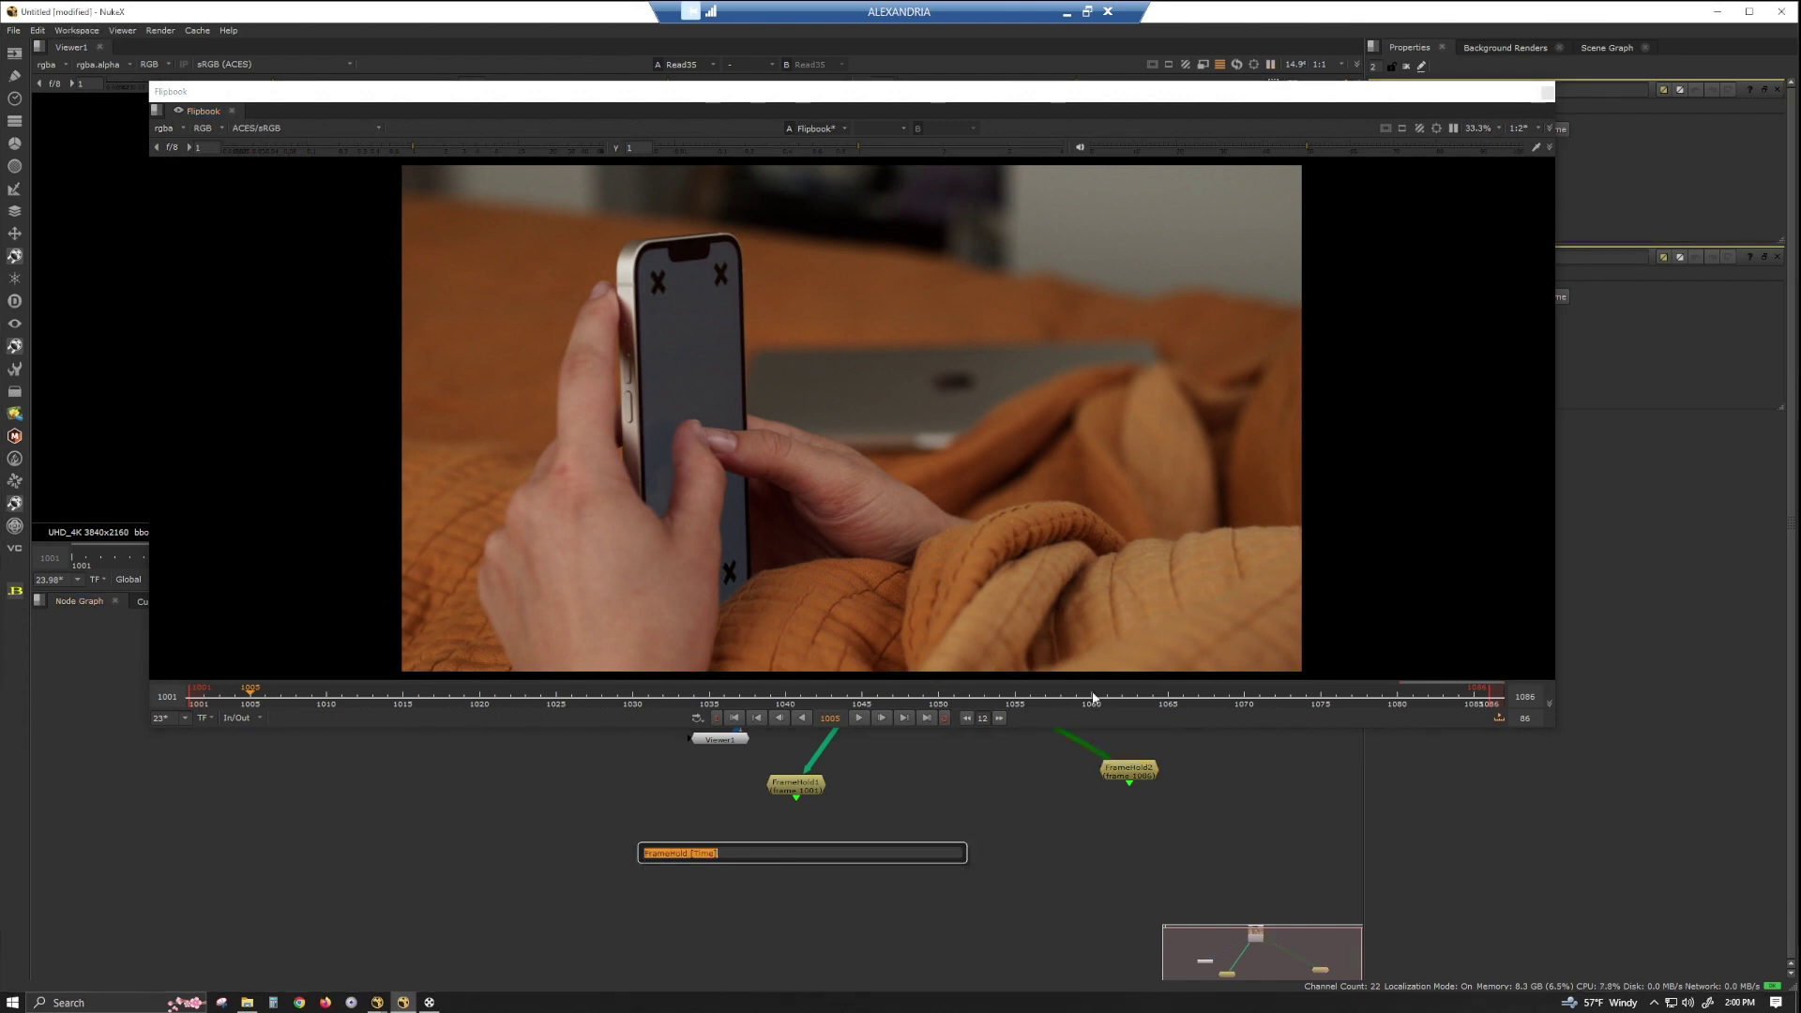
{"action": "left_click", "coordinate": [1386, 95]}
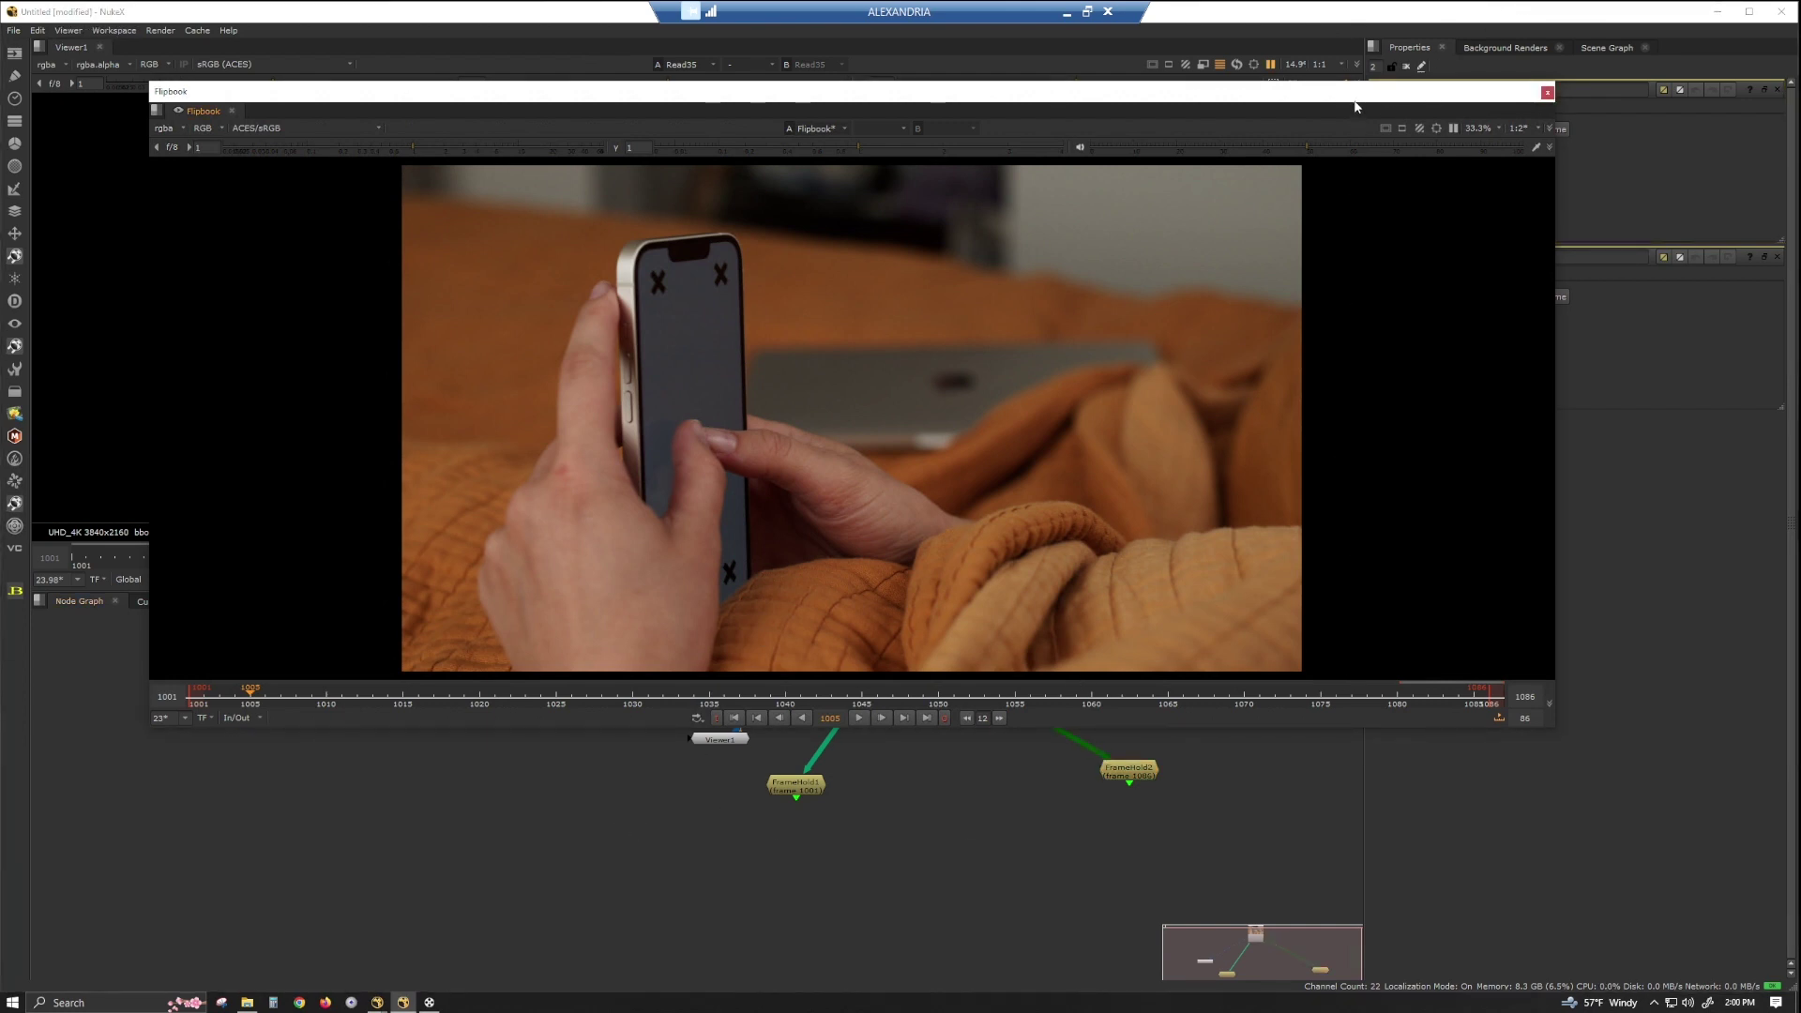
Step: Move the flipbook off the timeline, go to frame 1005 and add an unconnected FrameHold node there
{"action": "left_click_drag", "start_coordinate": [1354, 107], "coordinate": [1335, 747]}
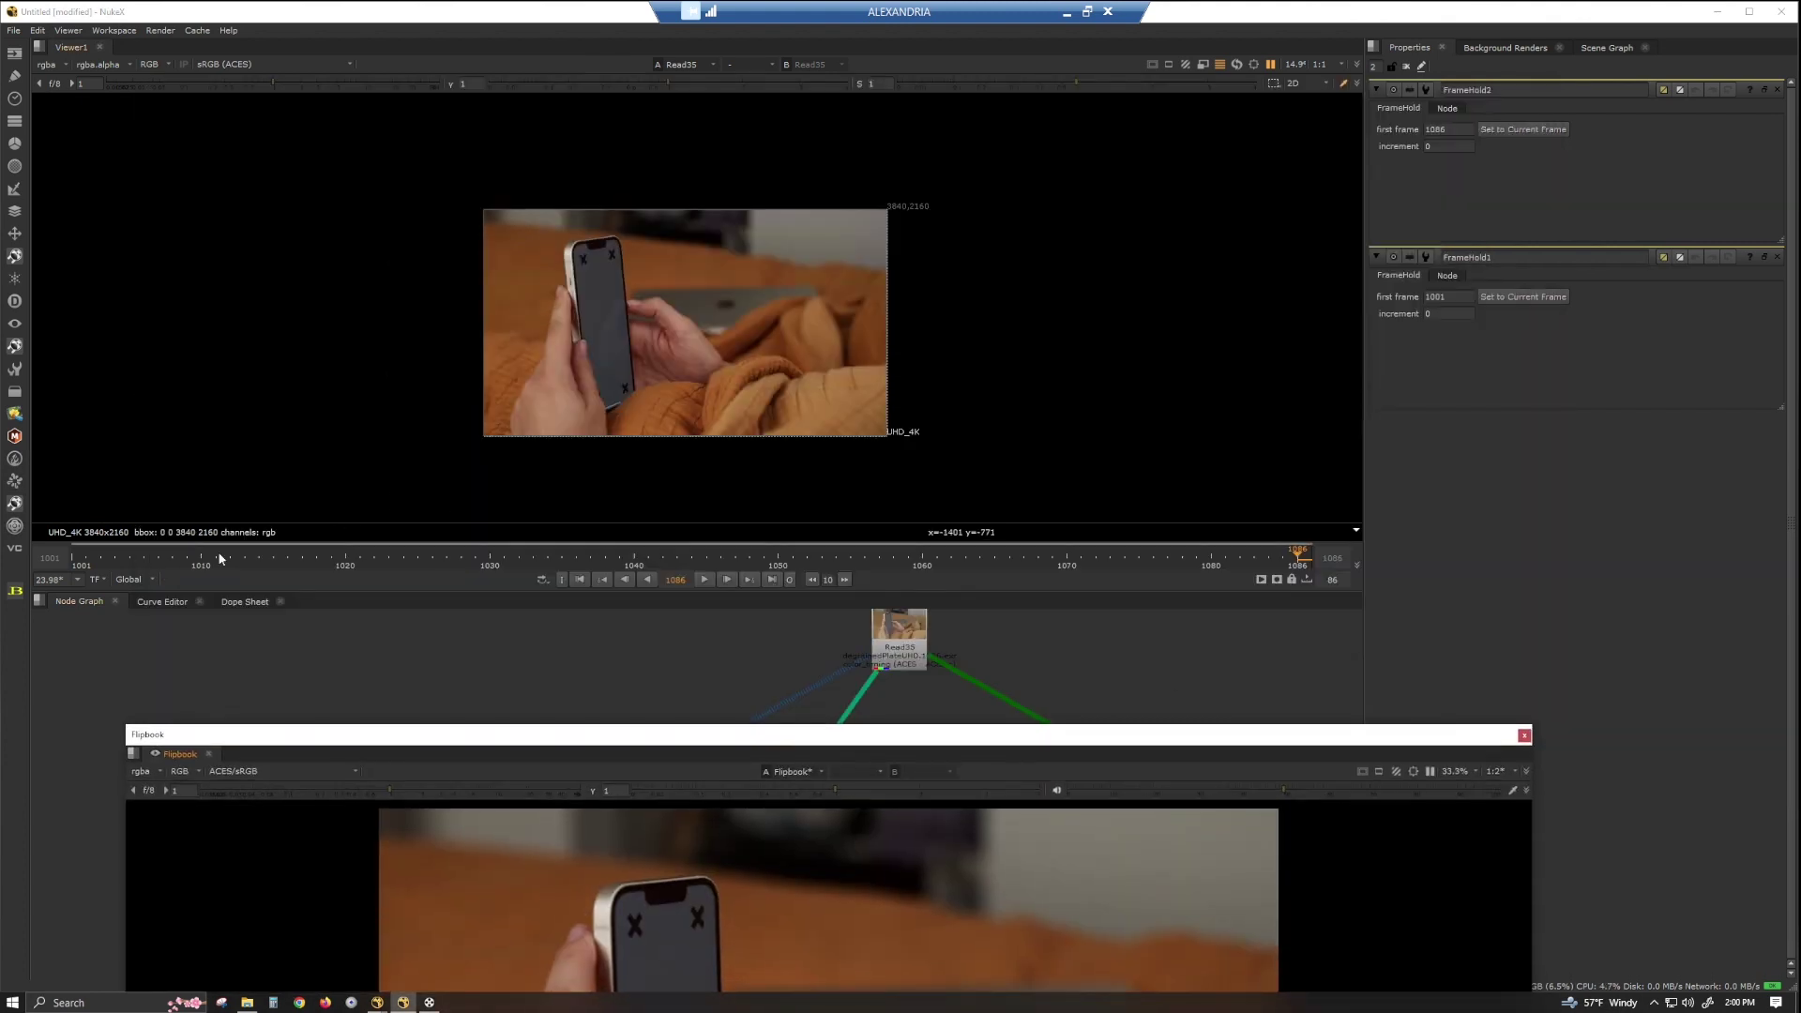
{"action": "left_click", "coordinate": [133, 553]}
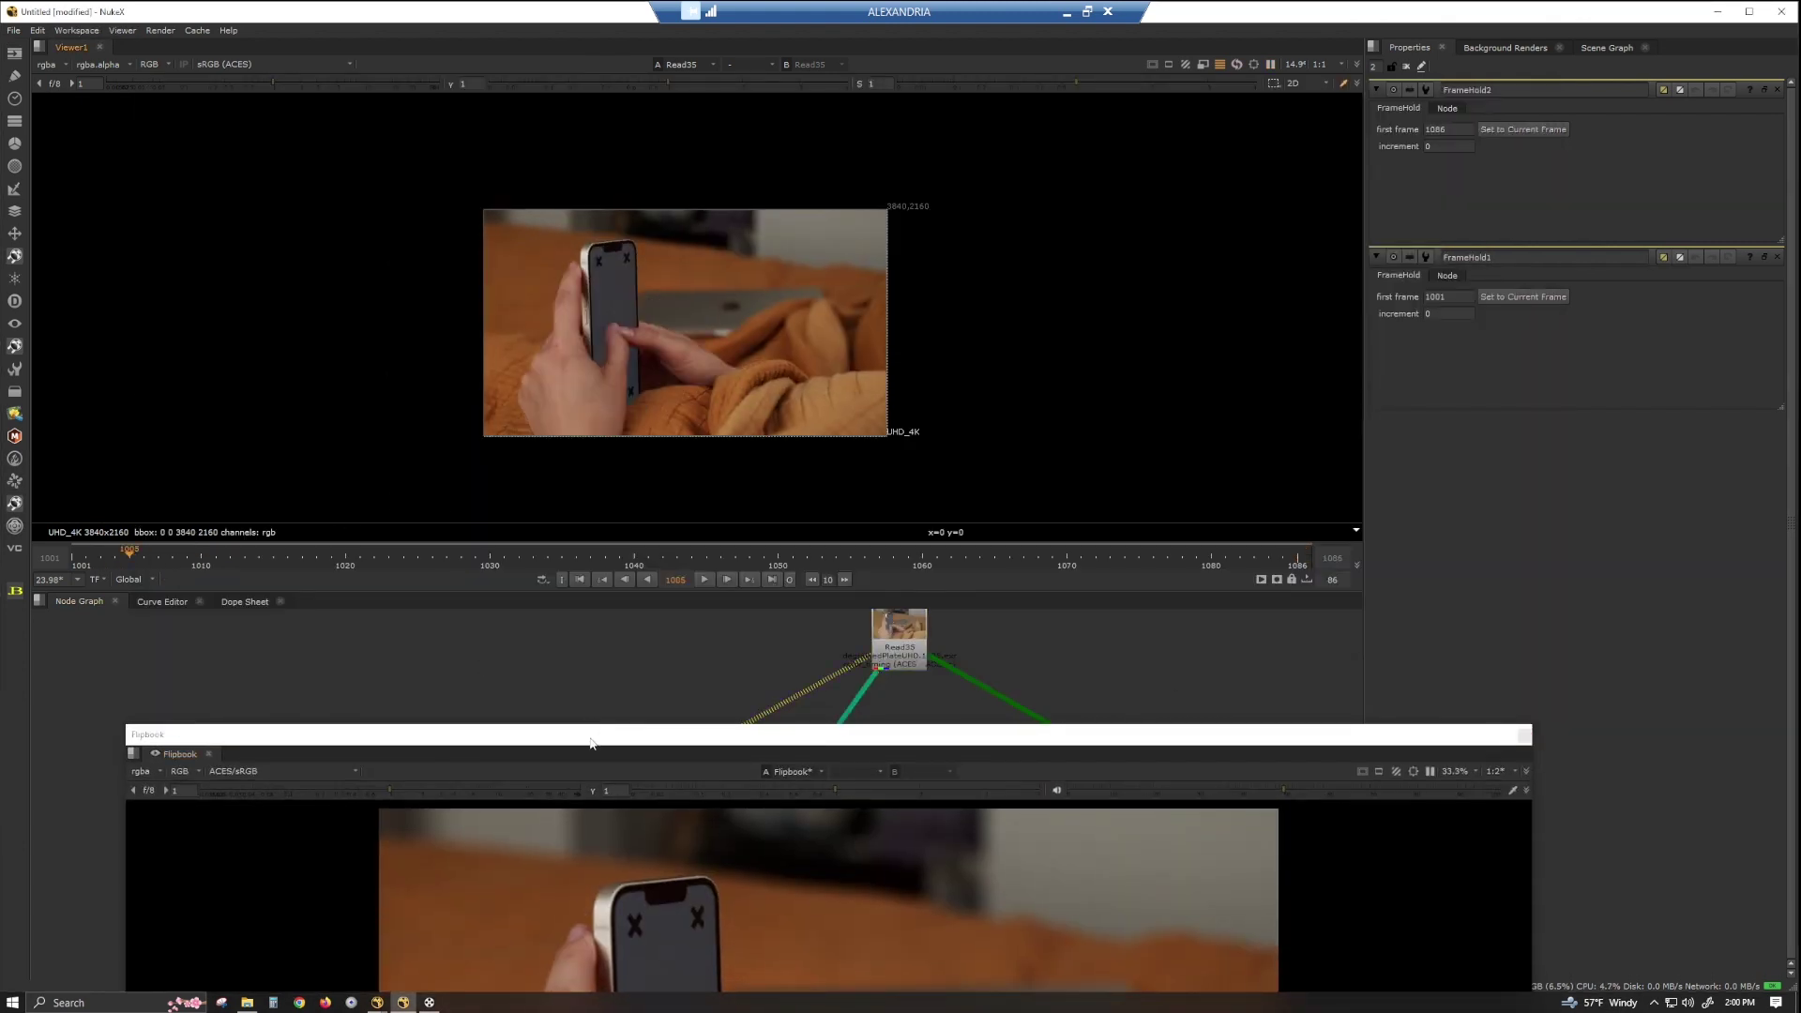
{"action": "left_click_drag", "start_coordinate": [591, 739], "coordinate": [559, 712]}
{"action": "left_click", "coordinate": [552, 649]}
{"action": "key", "text": "Tab"}
{"action": "type", "text": "framehold"}
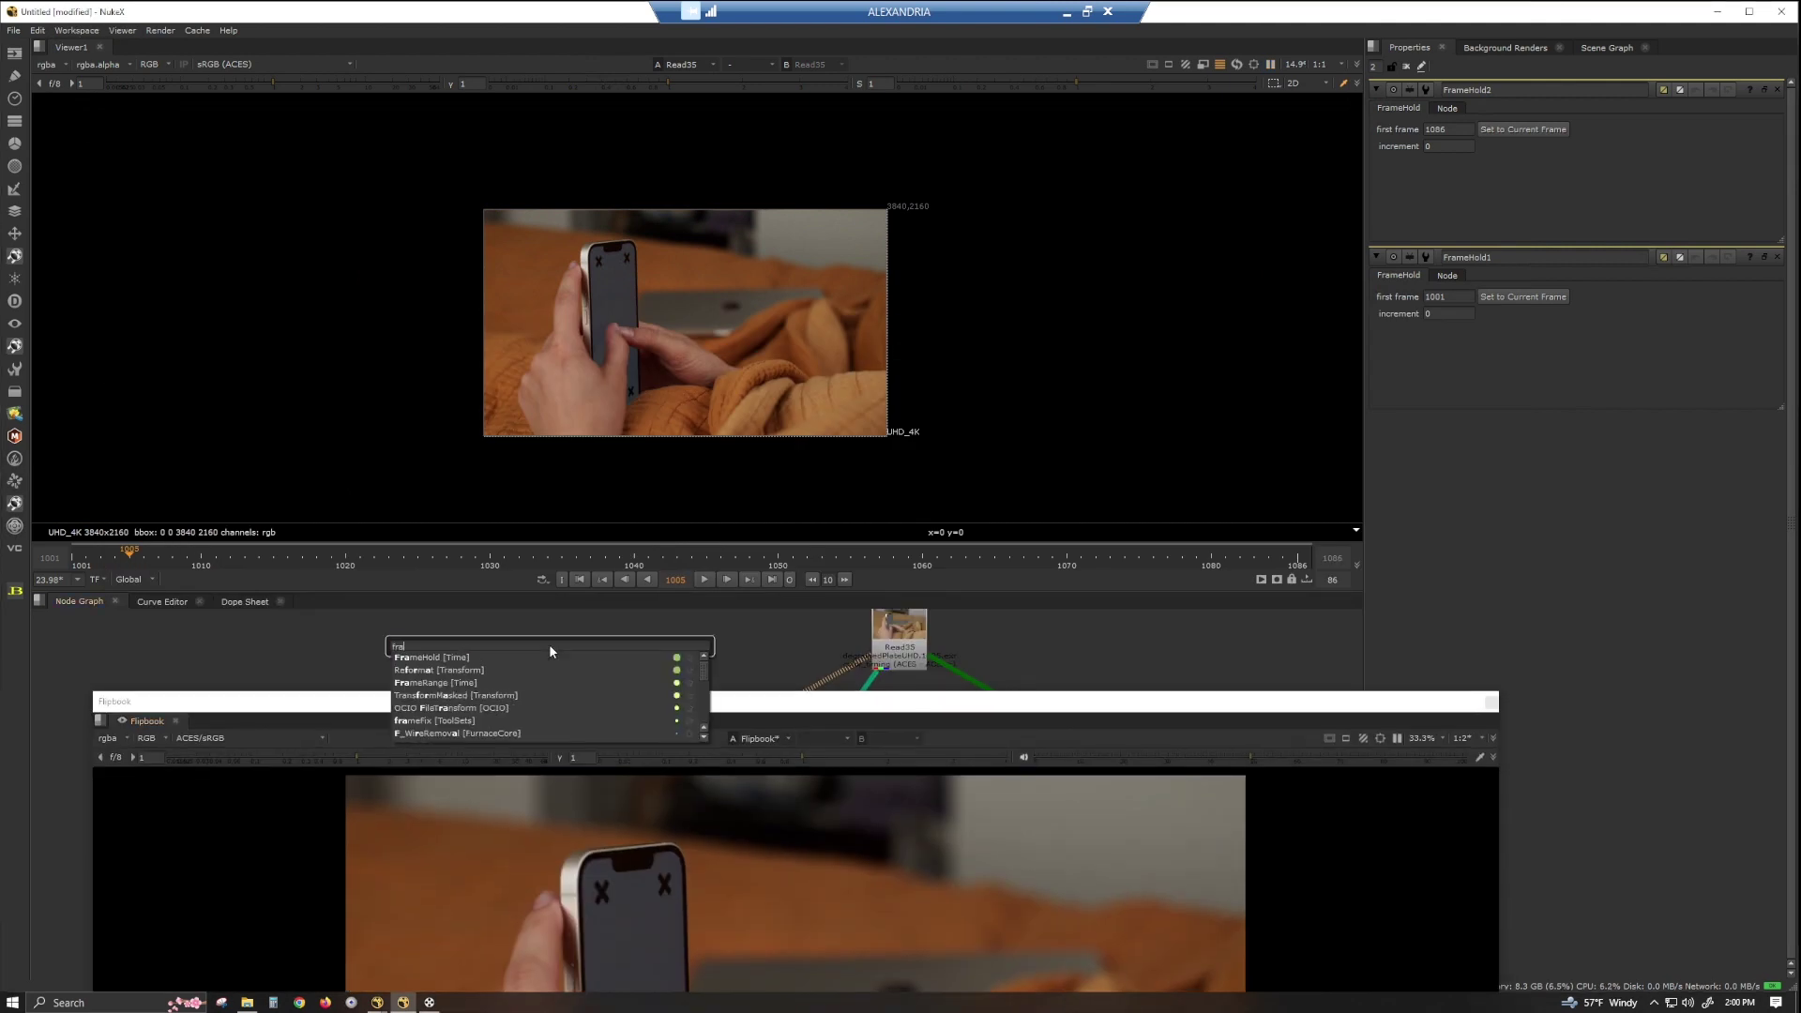
{"action": "key", "text": "Return"}
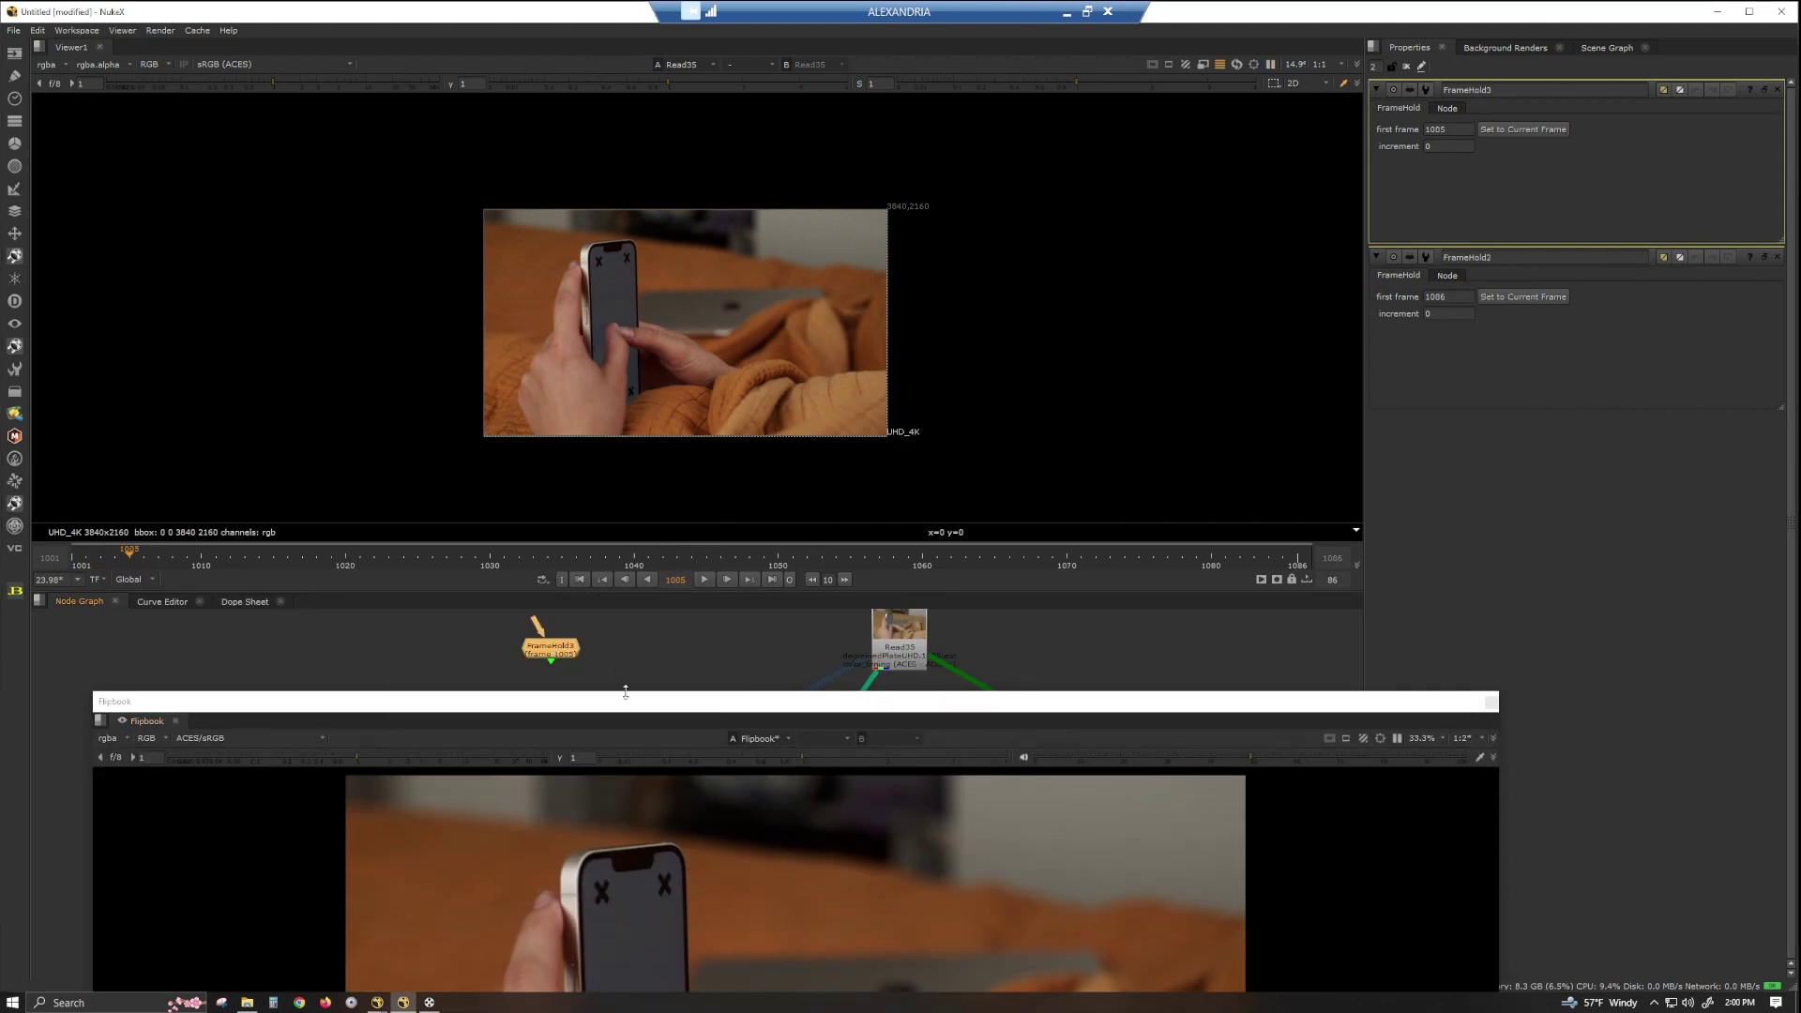
Step: Shrink the flipbook to fit over the viewer and place the frame 1005 FrameHold beside the frame 1001 one
{"action": "left_click_drag", "start_coordinate": [625, 697], "coordinate": [600, 17]}
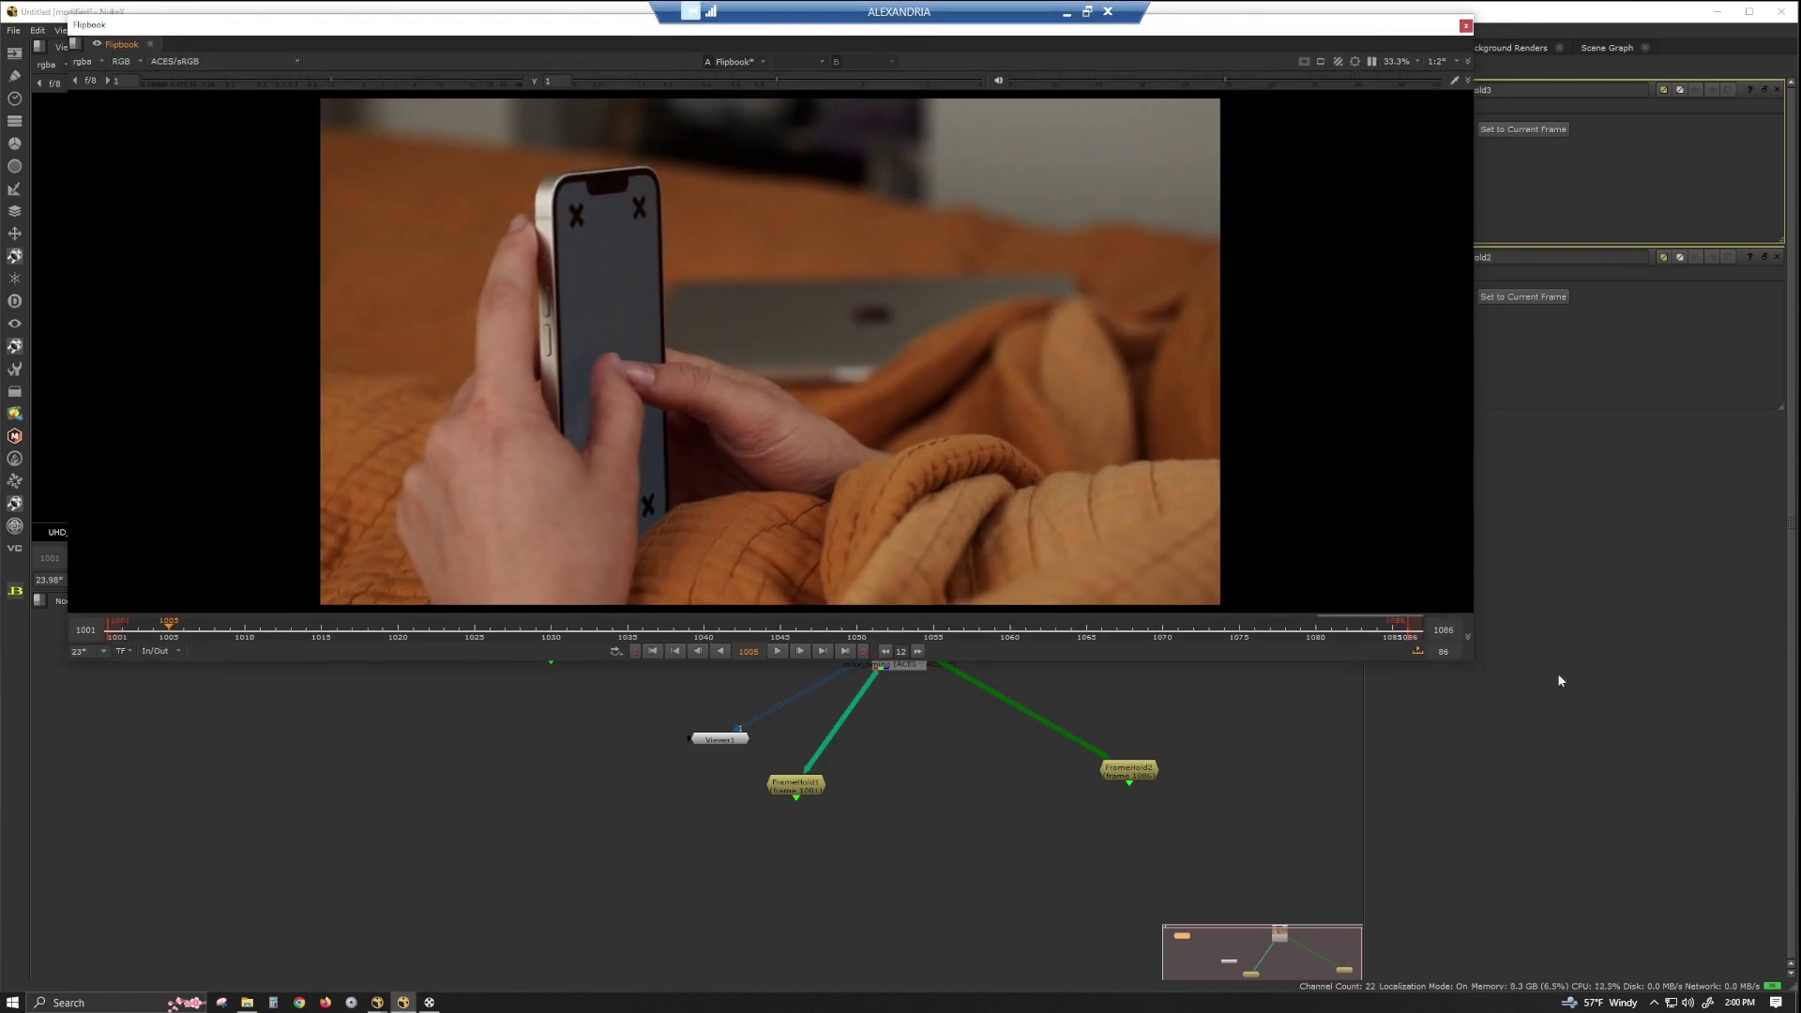
{"action": "left_click_drag", "start_coordinate": [1471, 666], "coordinate": [1188, 528]}
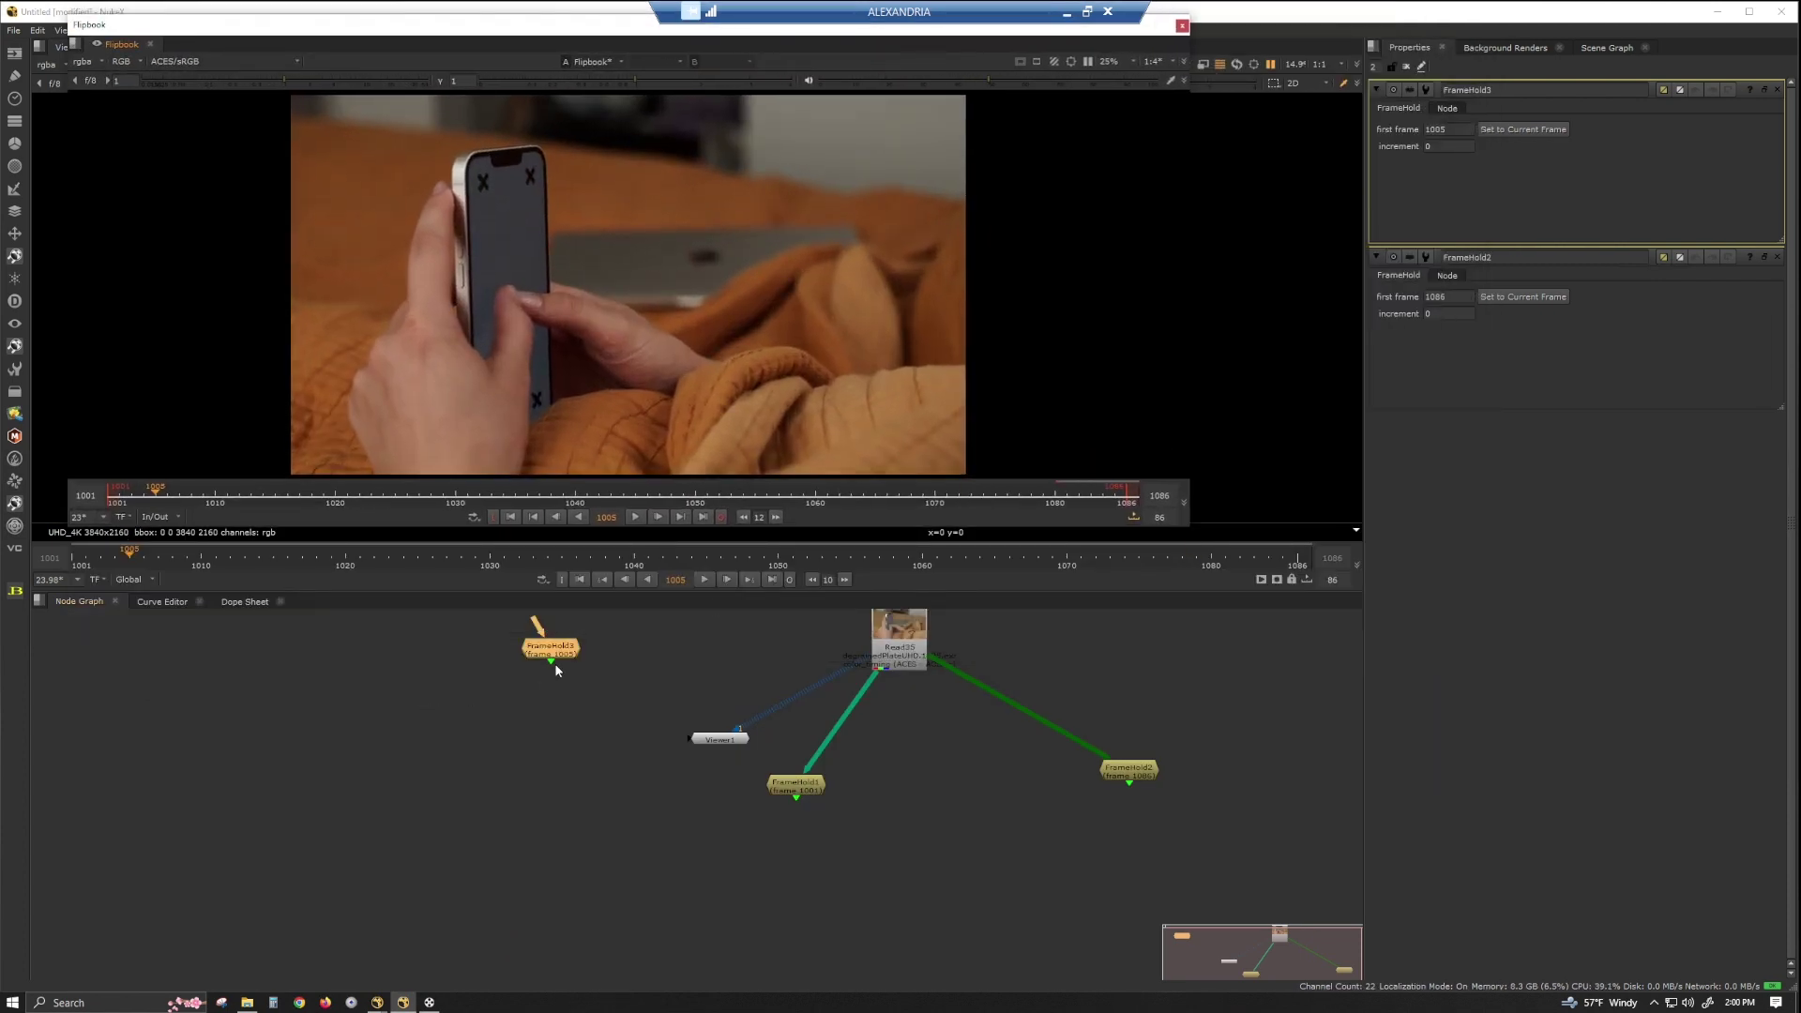
{"action": "left_click", "coordinate": [819, 721]}
{"action": "left_click_drag", "start_coordinate": [550, 648], "coordinate": [876, 786]}
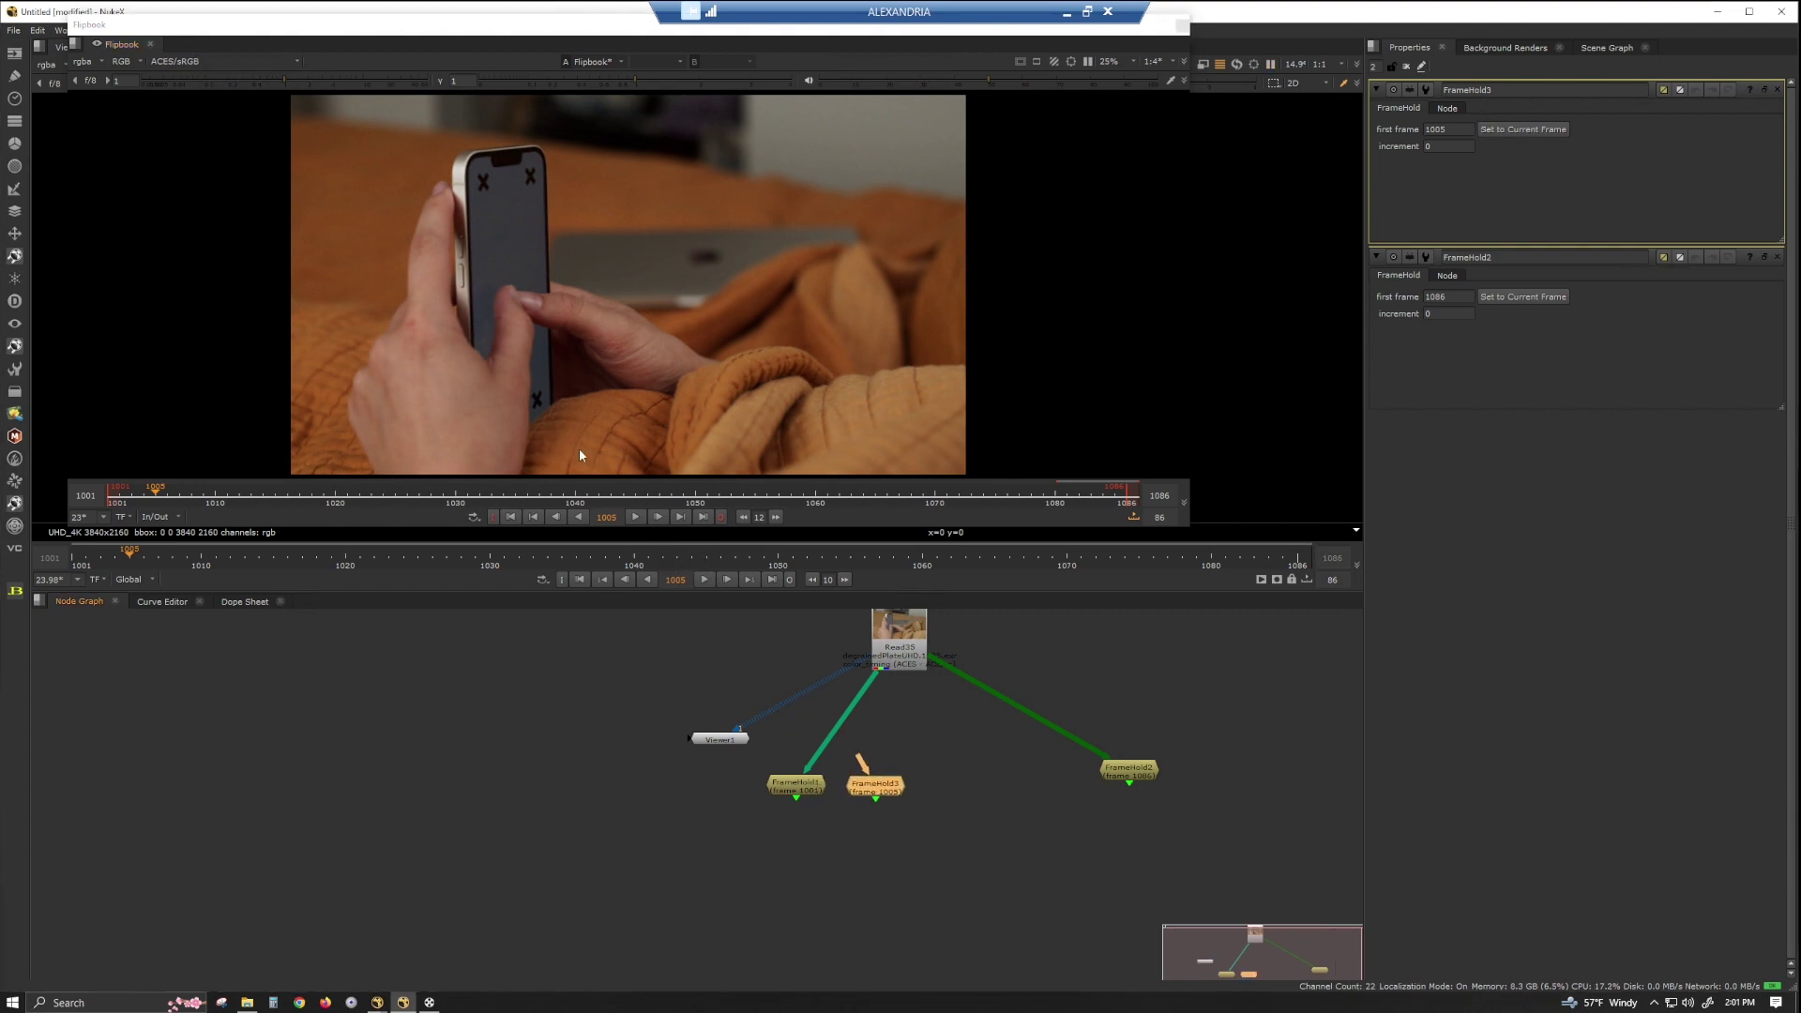
Step: Scrub the flipbook and the main timeline to frame 1010 and add a FrameHold beside the frame 1005 one
{"action": "left_click", "coordinate": [170, 492]}
{"action": "left_click_drag", "start_coordinate": [171, 492], "coordinate": [215, 493]}
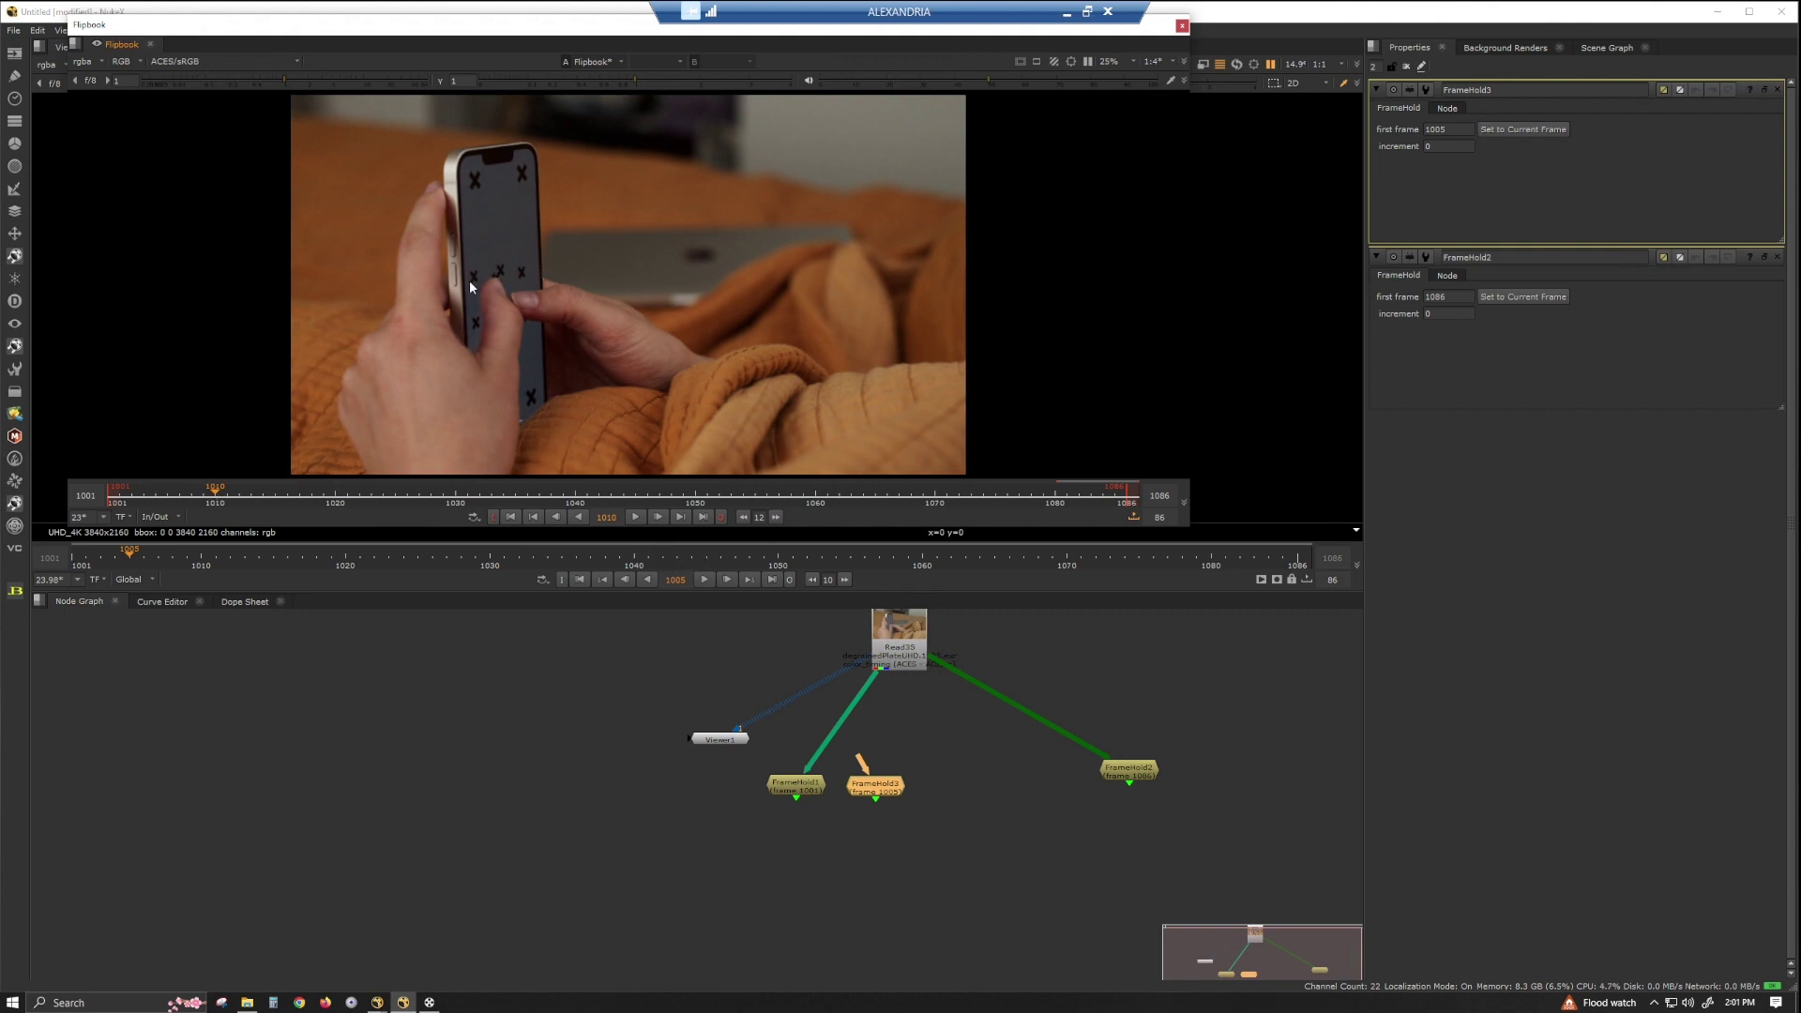
{"action": "left_click", "coordinate": [950, 793]}
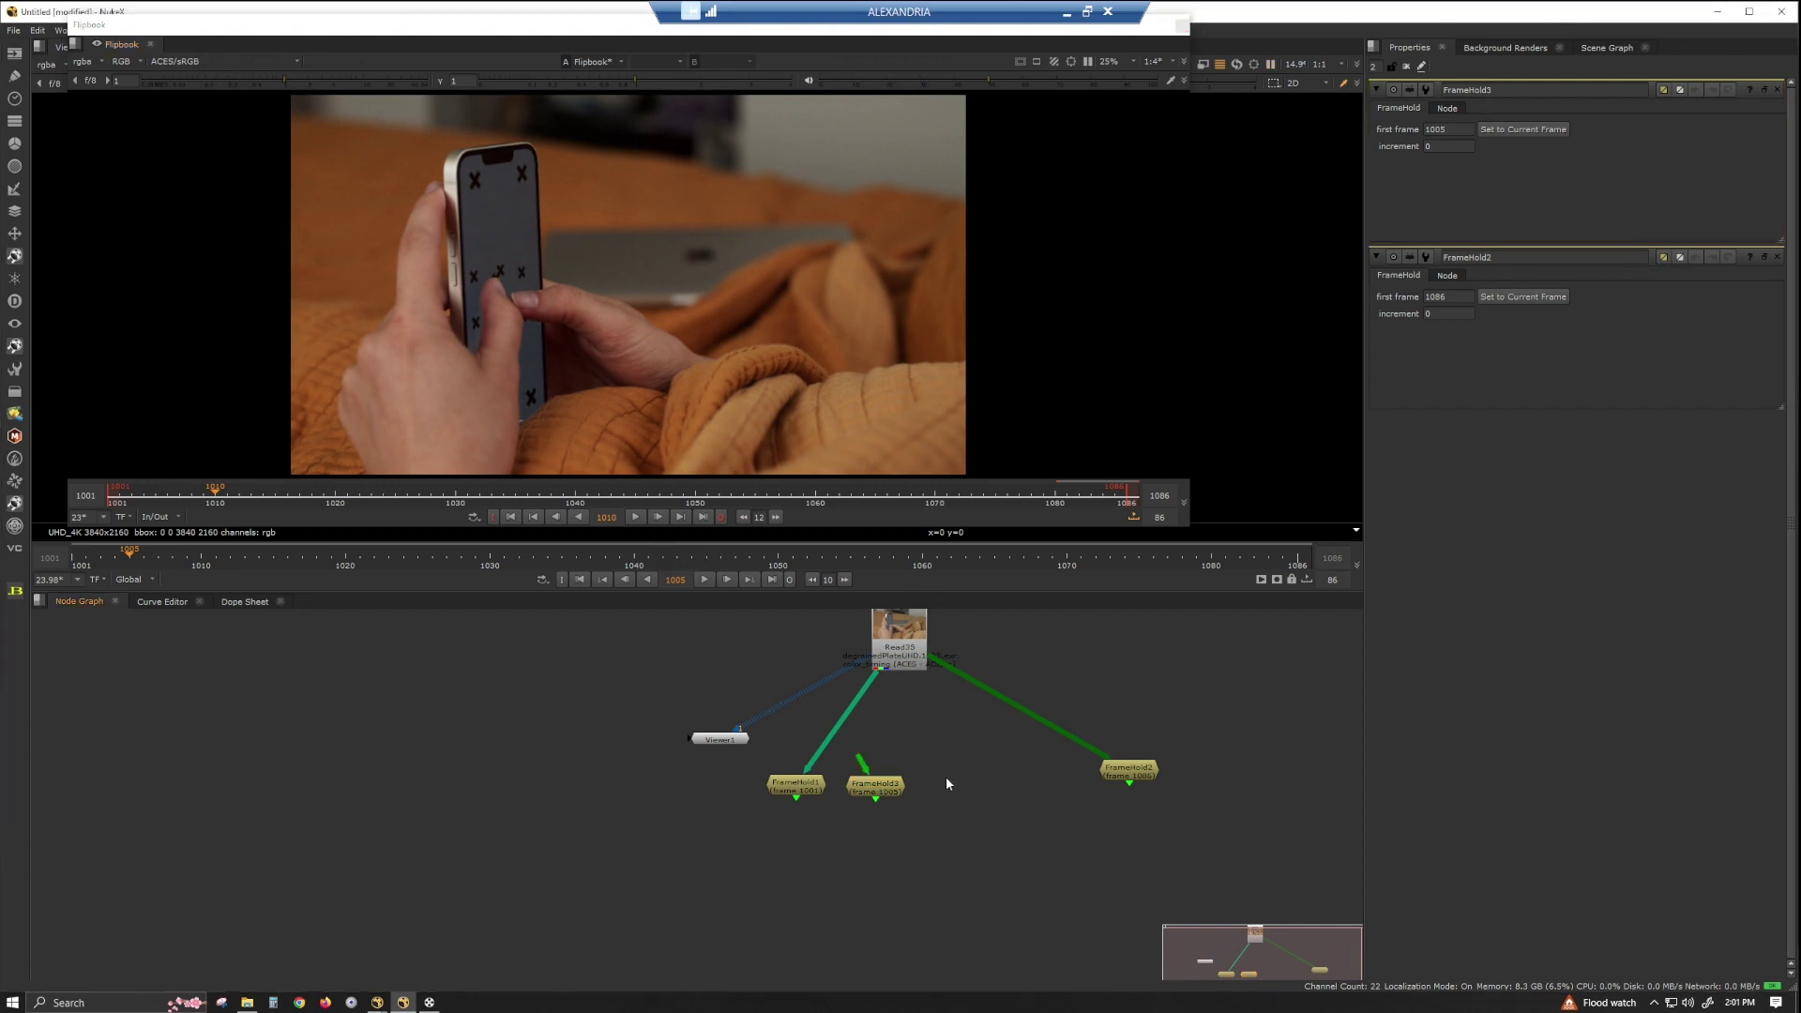
{"action": "left_click", "coordinate": [206, 563]}
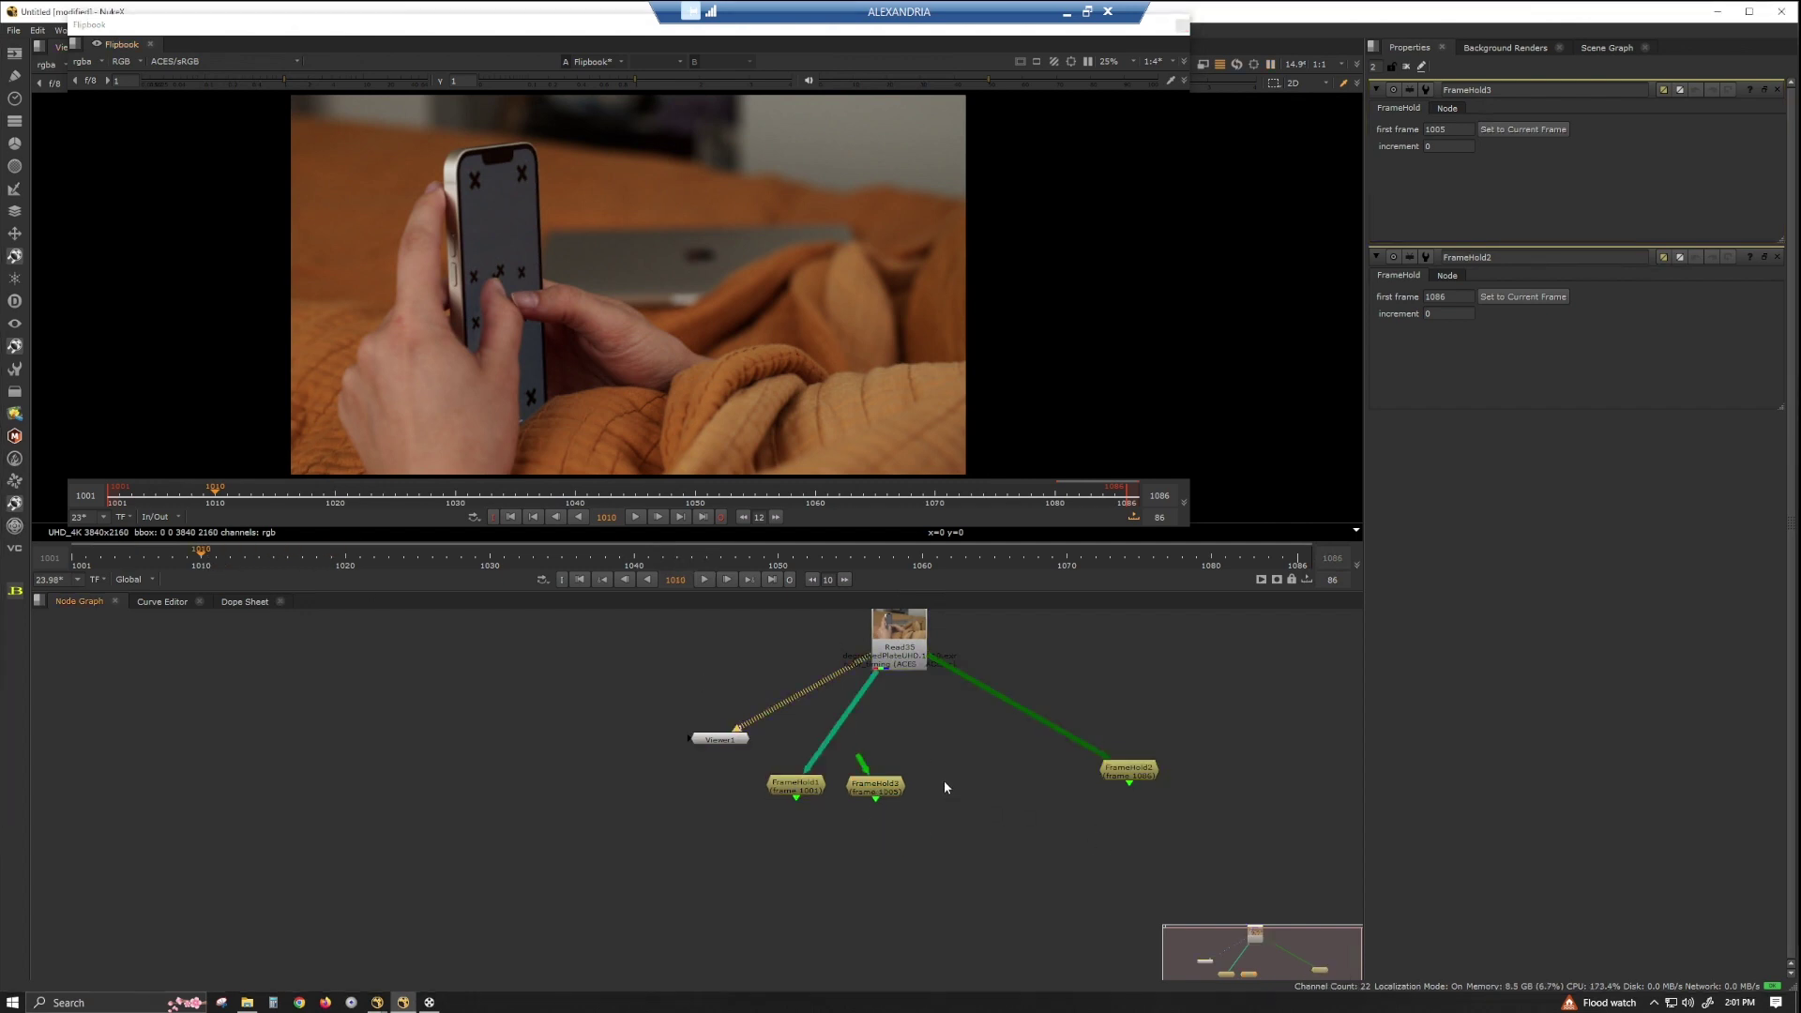
{"action": "key", "text": "Tab"}
{"action": "type", "text": "frame"}
{"action": "key", "text": "Return"}
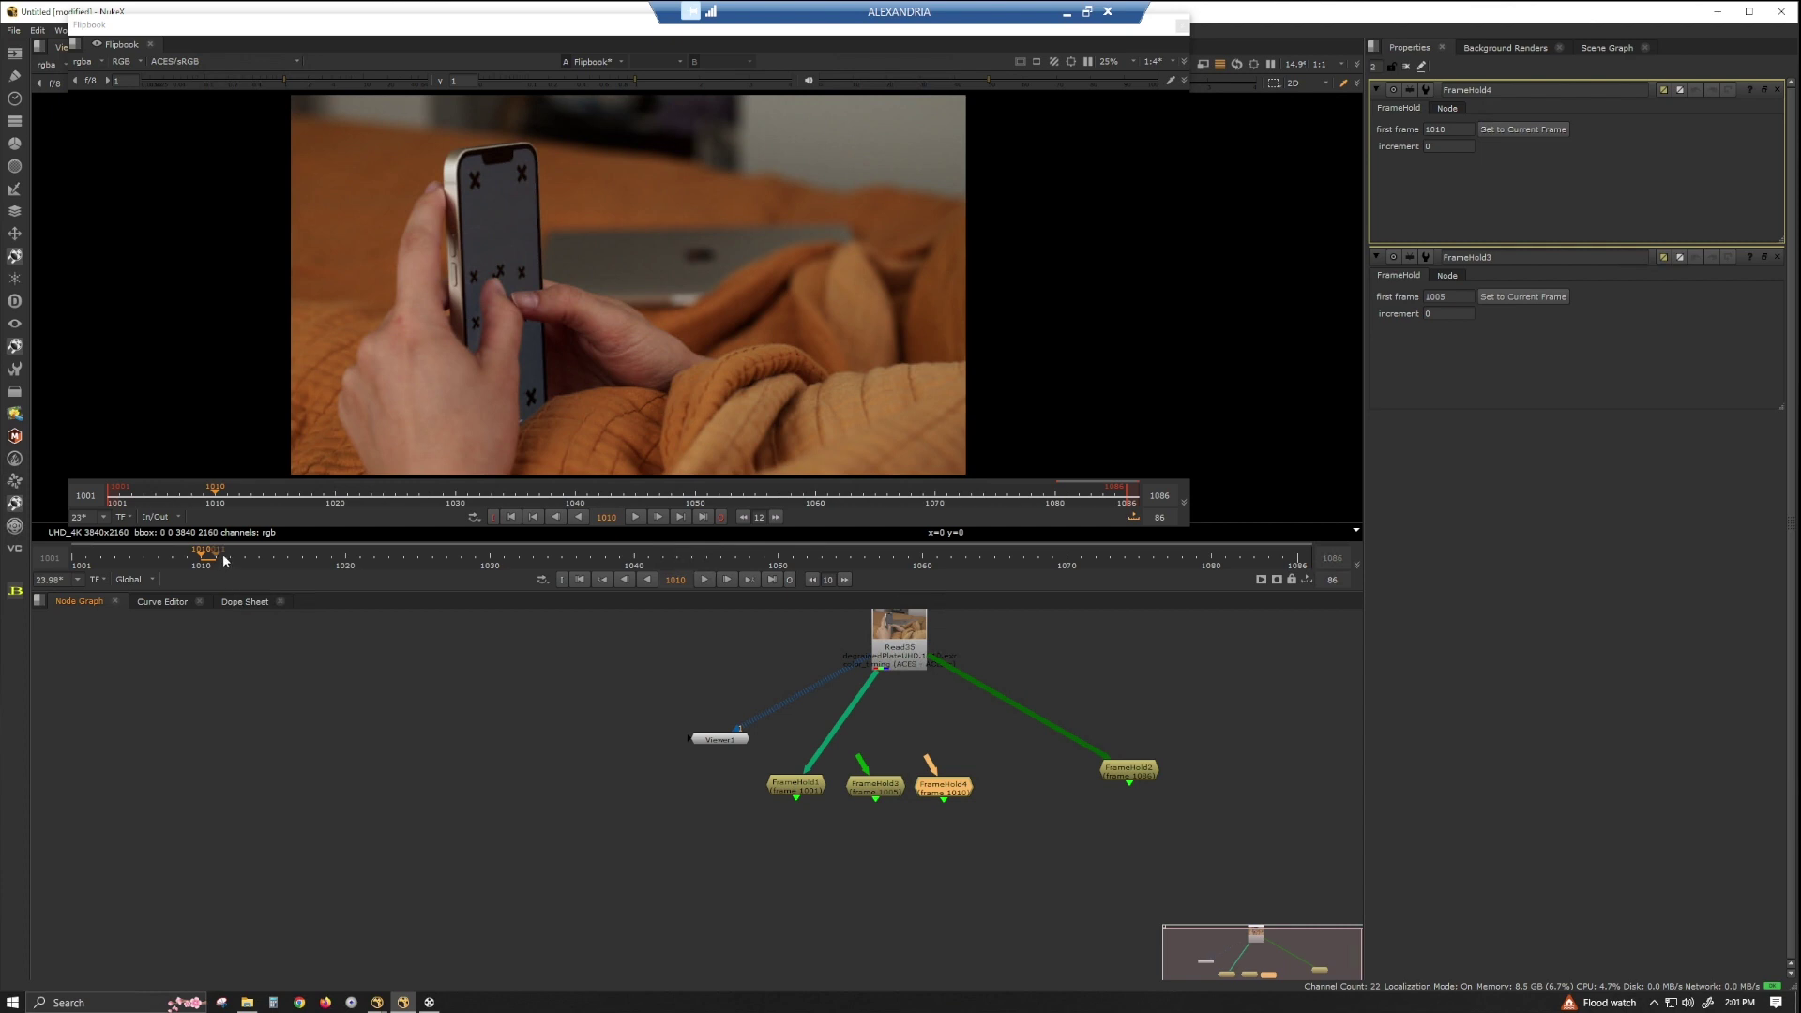
Step: Scrub the flipbook and the main timeline to frame 1015 and add a FrameHold beside the frame 1010 one
{"action": "left_click_drag", "start_coordinate": [234, 483], "coordinate": [279, 508]}
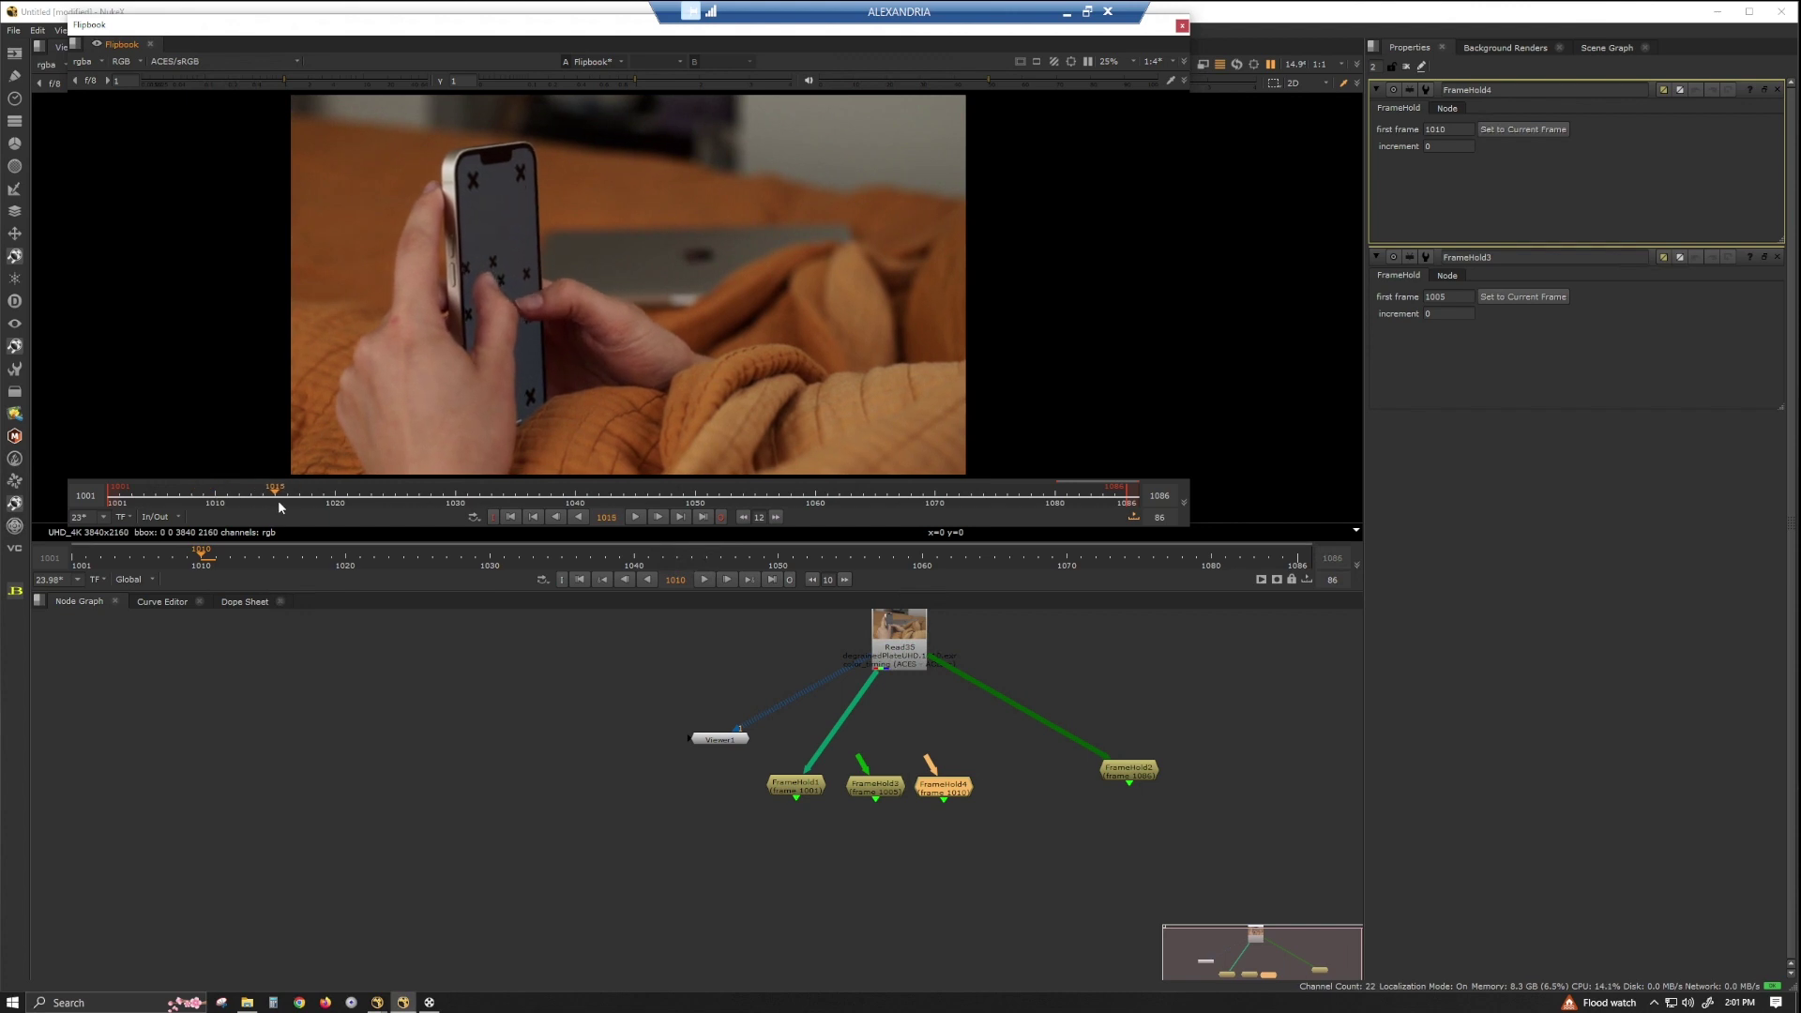
{"action": "left_click", "coordinate": [1078, 785]}
{"action": "key", "text": "Tab"}
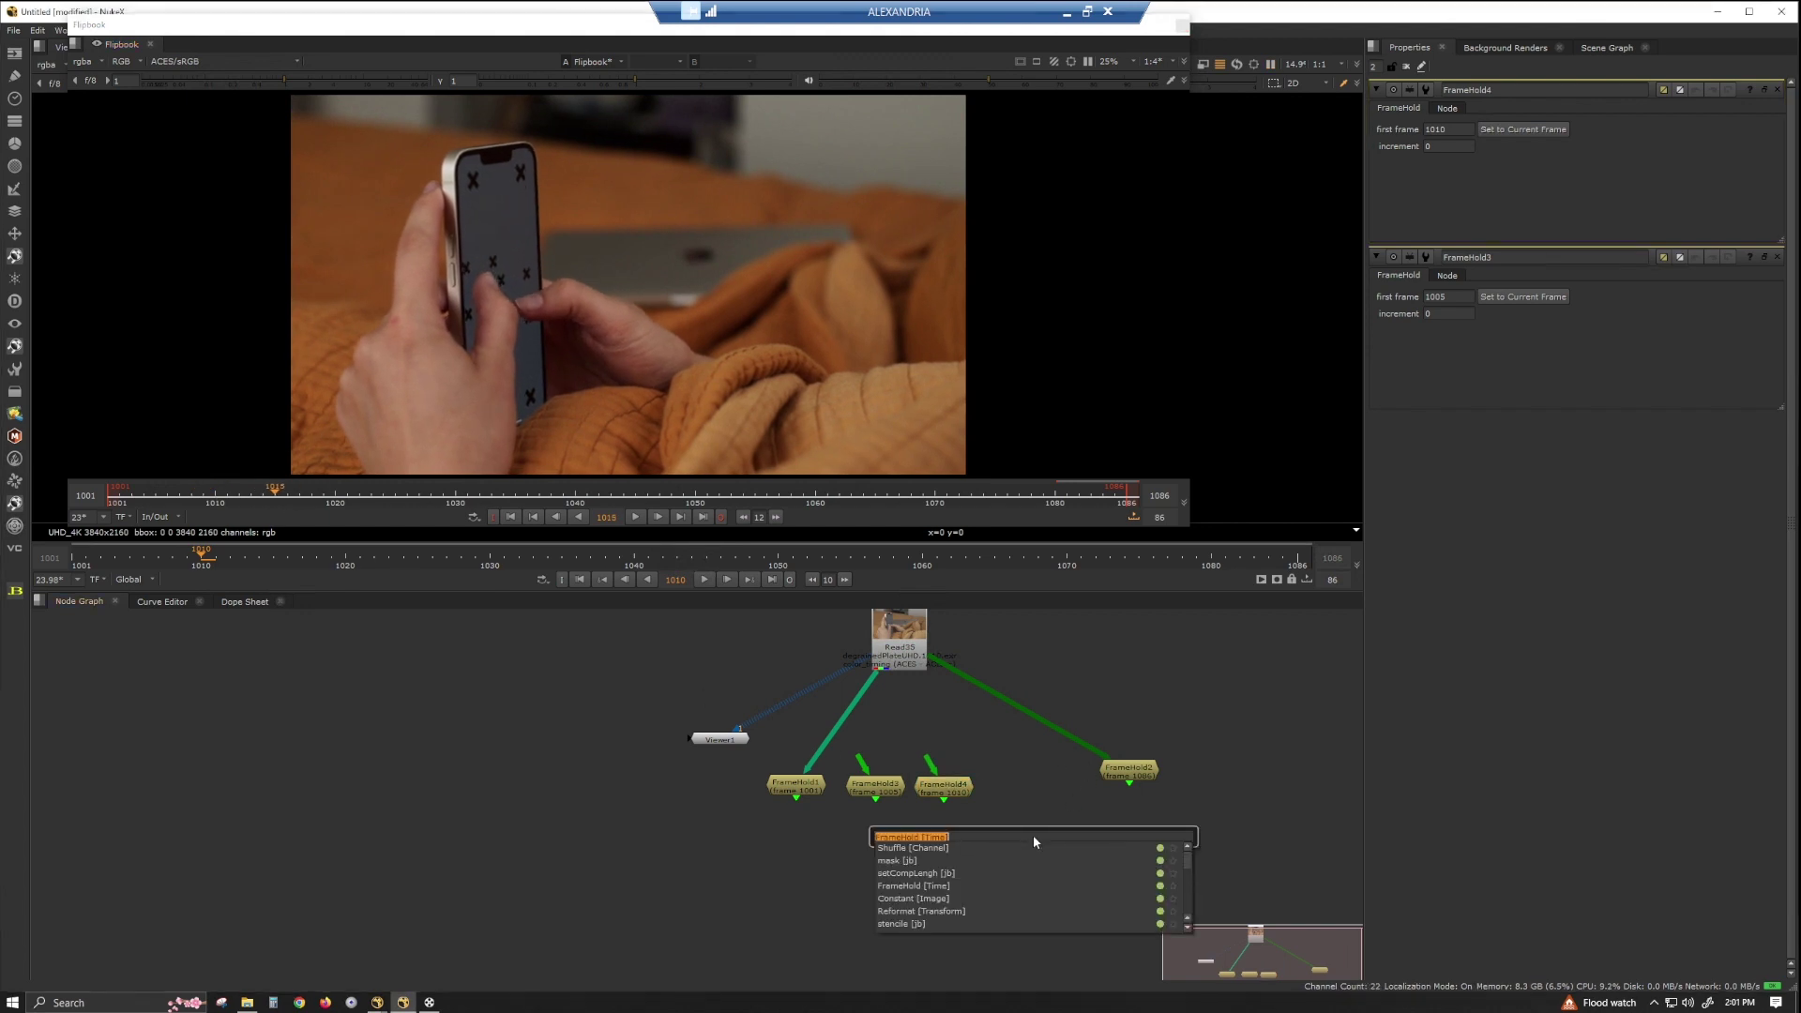
{"action": "left_click", "coordinate": [279, 566]}
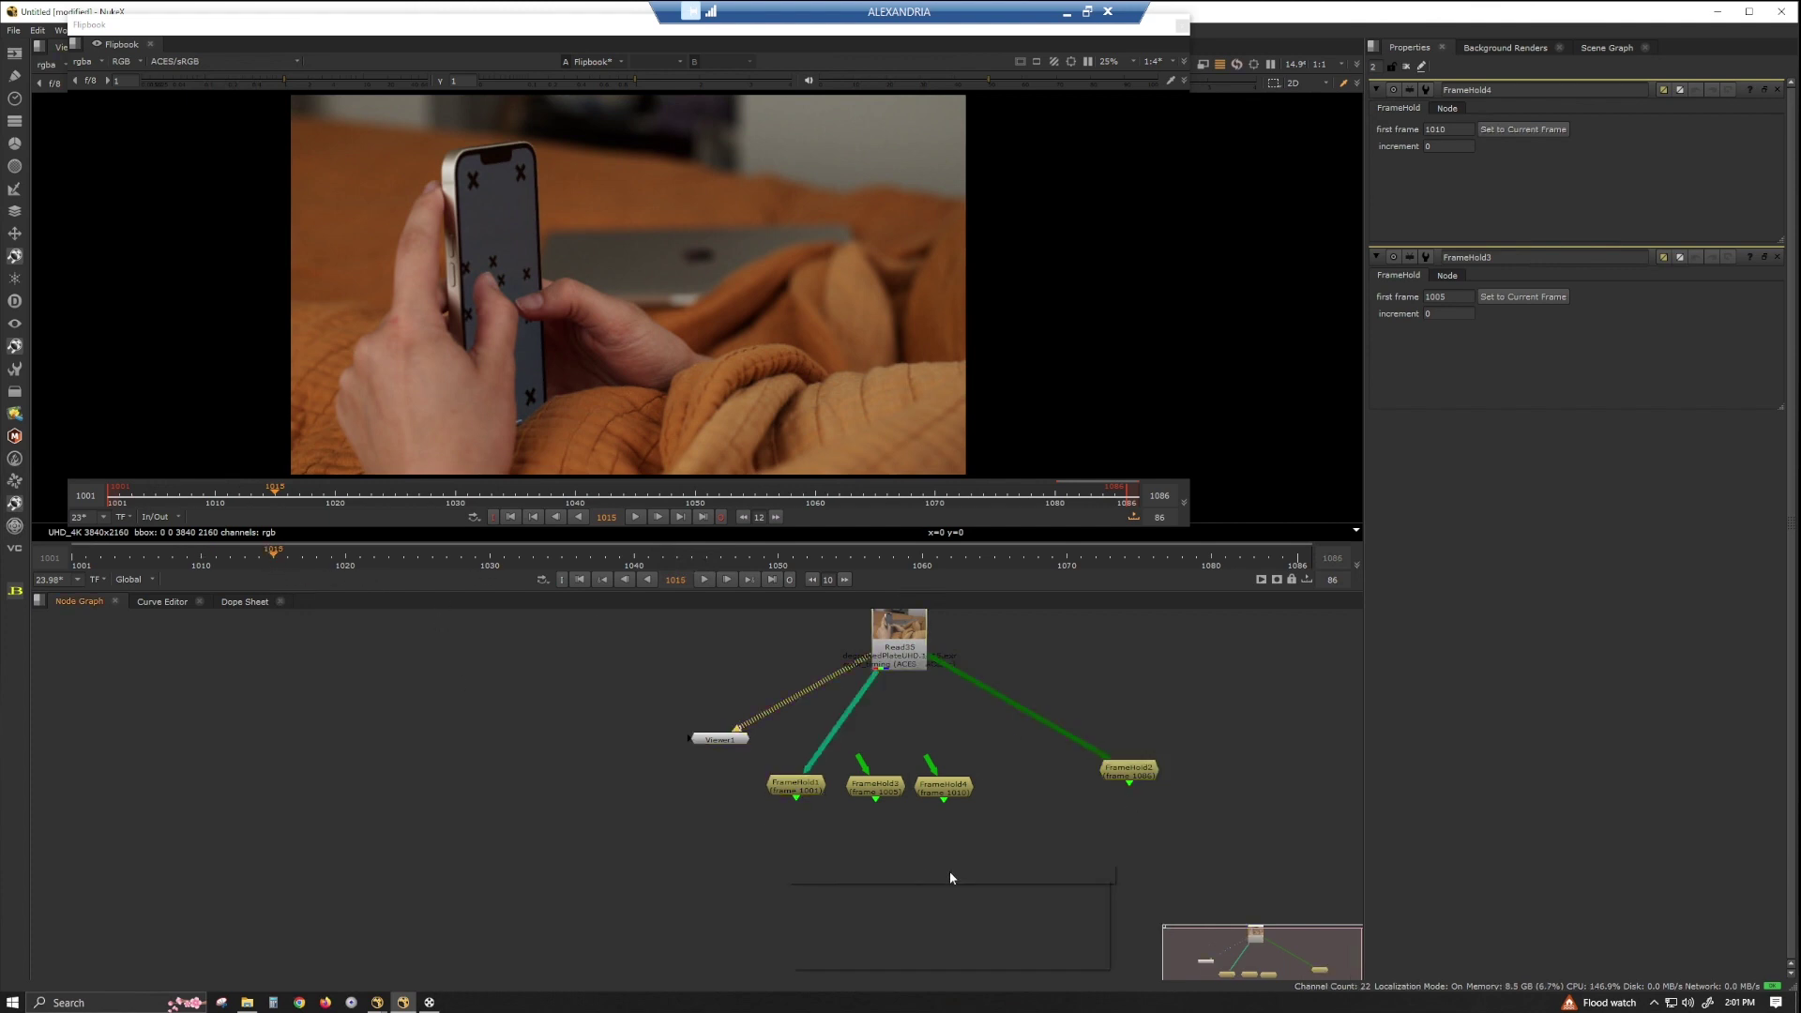
{"action": "type", "text": "frame"}
{"action": "key", "text": "Down"}
{"action": "key", "text": "Return"}
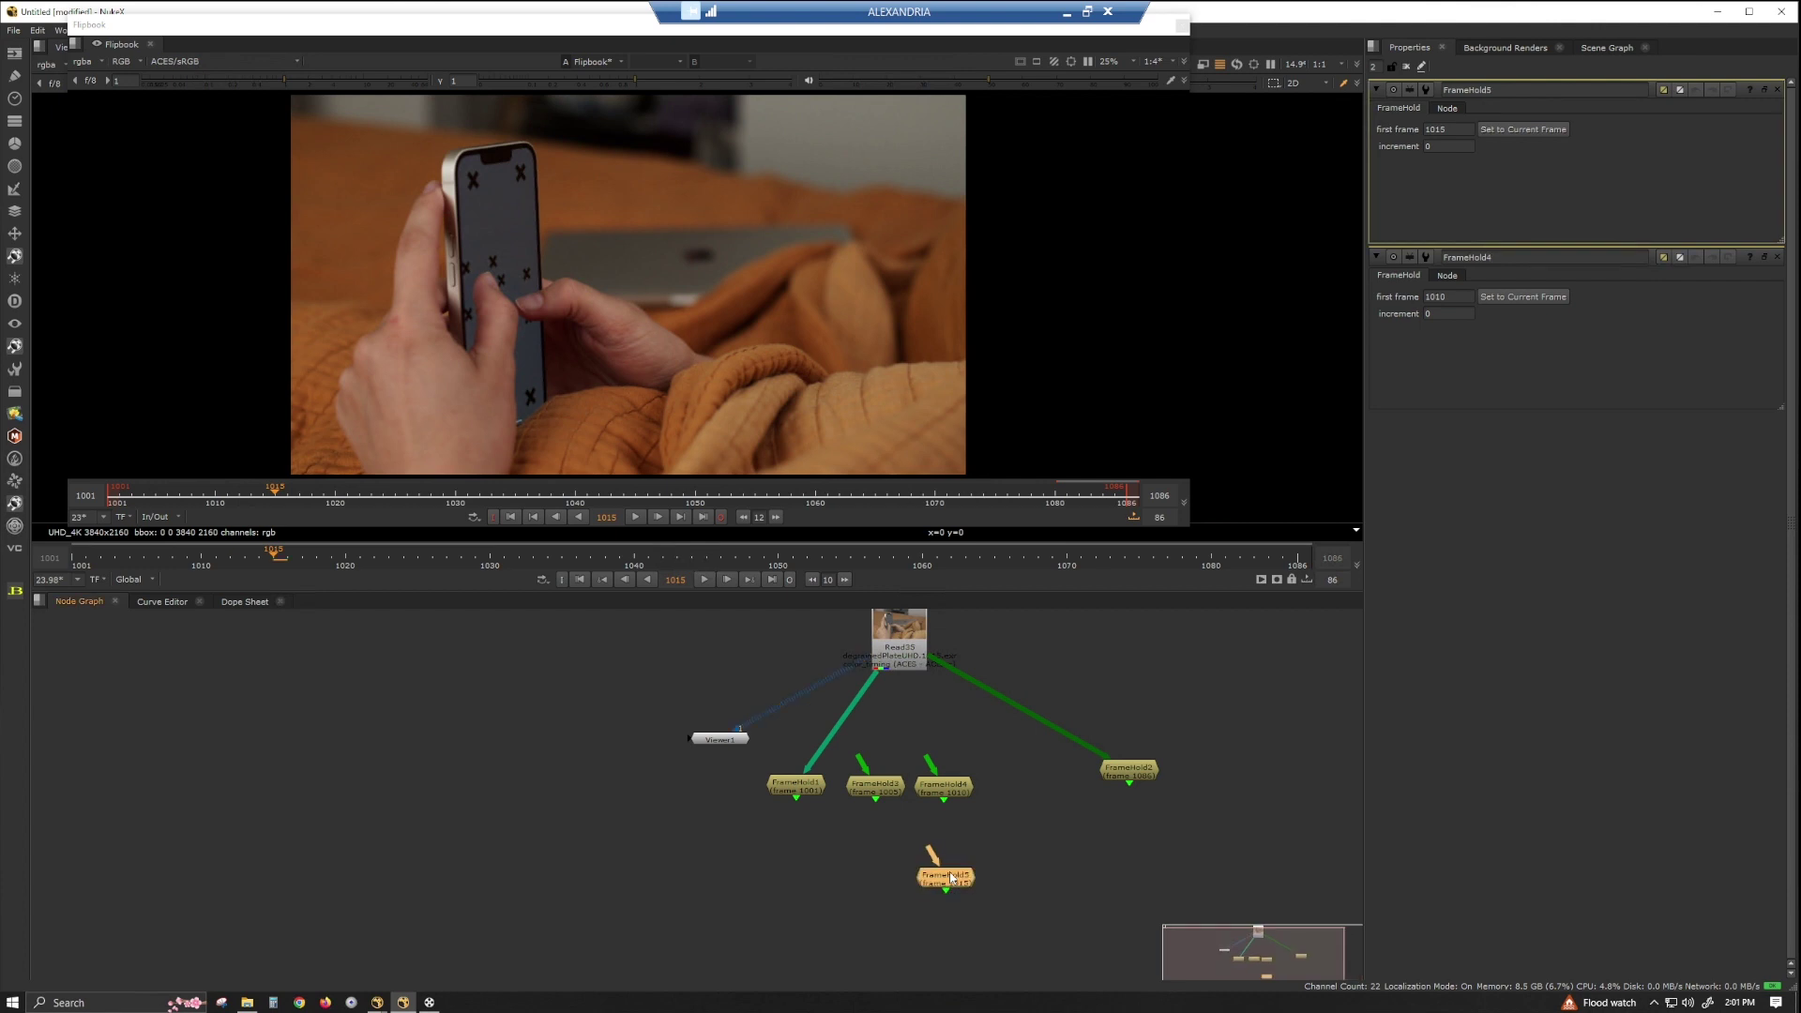
{"action": "left_click_drag", "start_coordinate": [951, 879], "coordinate": [1015, 783]}
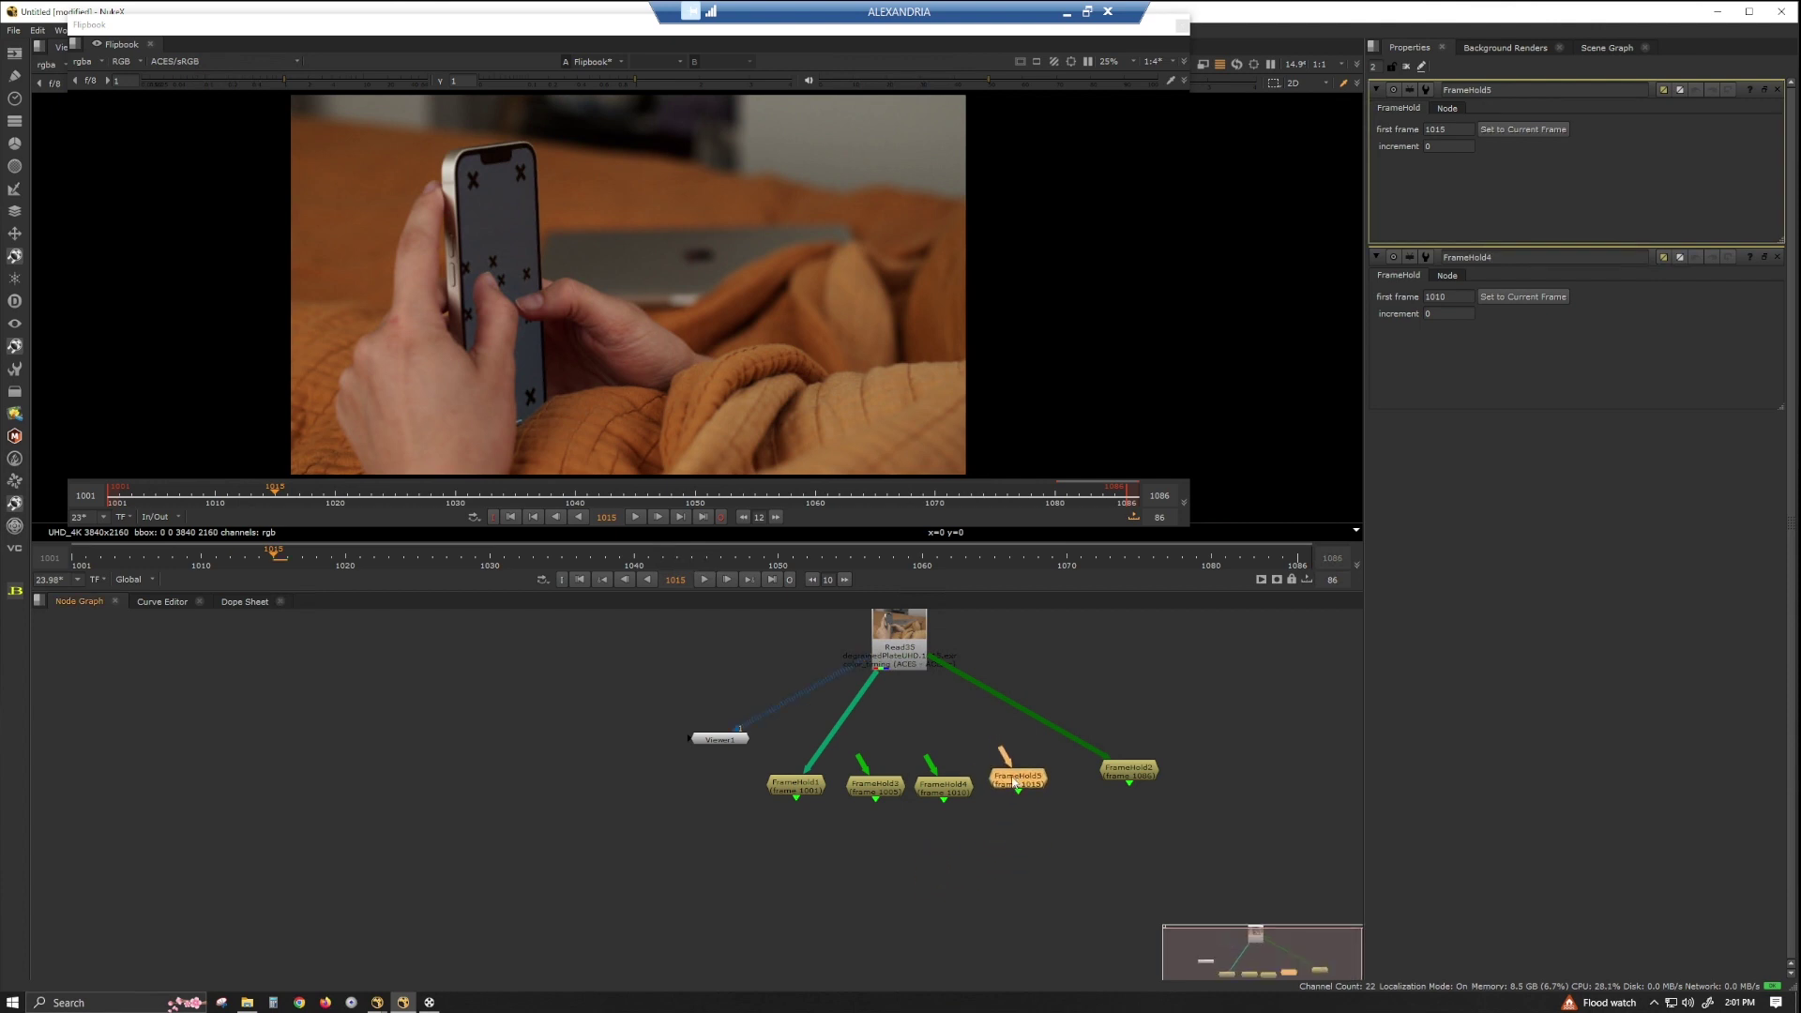
Step: Move the frame 1001 to 1015 FrameHolds left as a group, leaving a wide gap before the frame 1086 one
{"action": "left_click_drag", "start_coordinate": [1170, 885], "coordinate": [701, 724]}
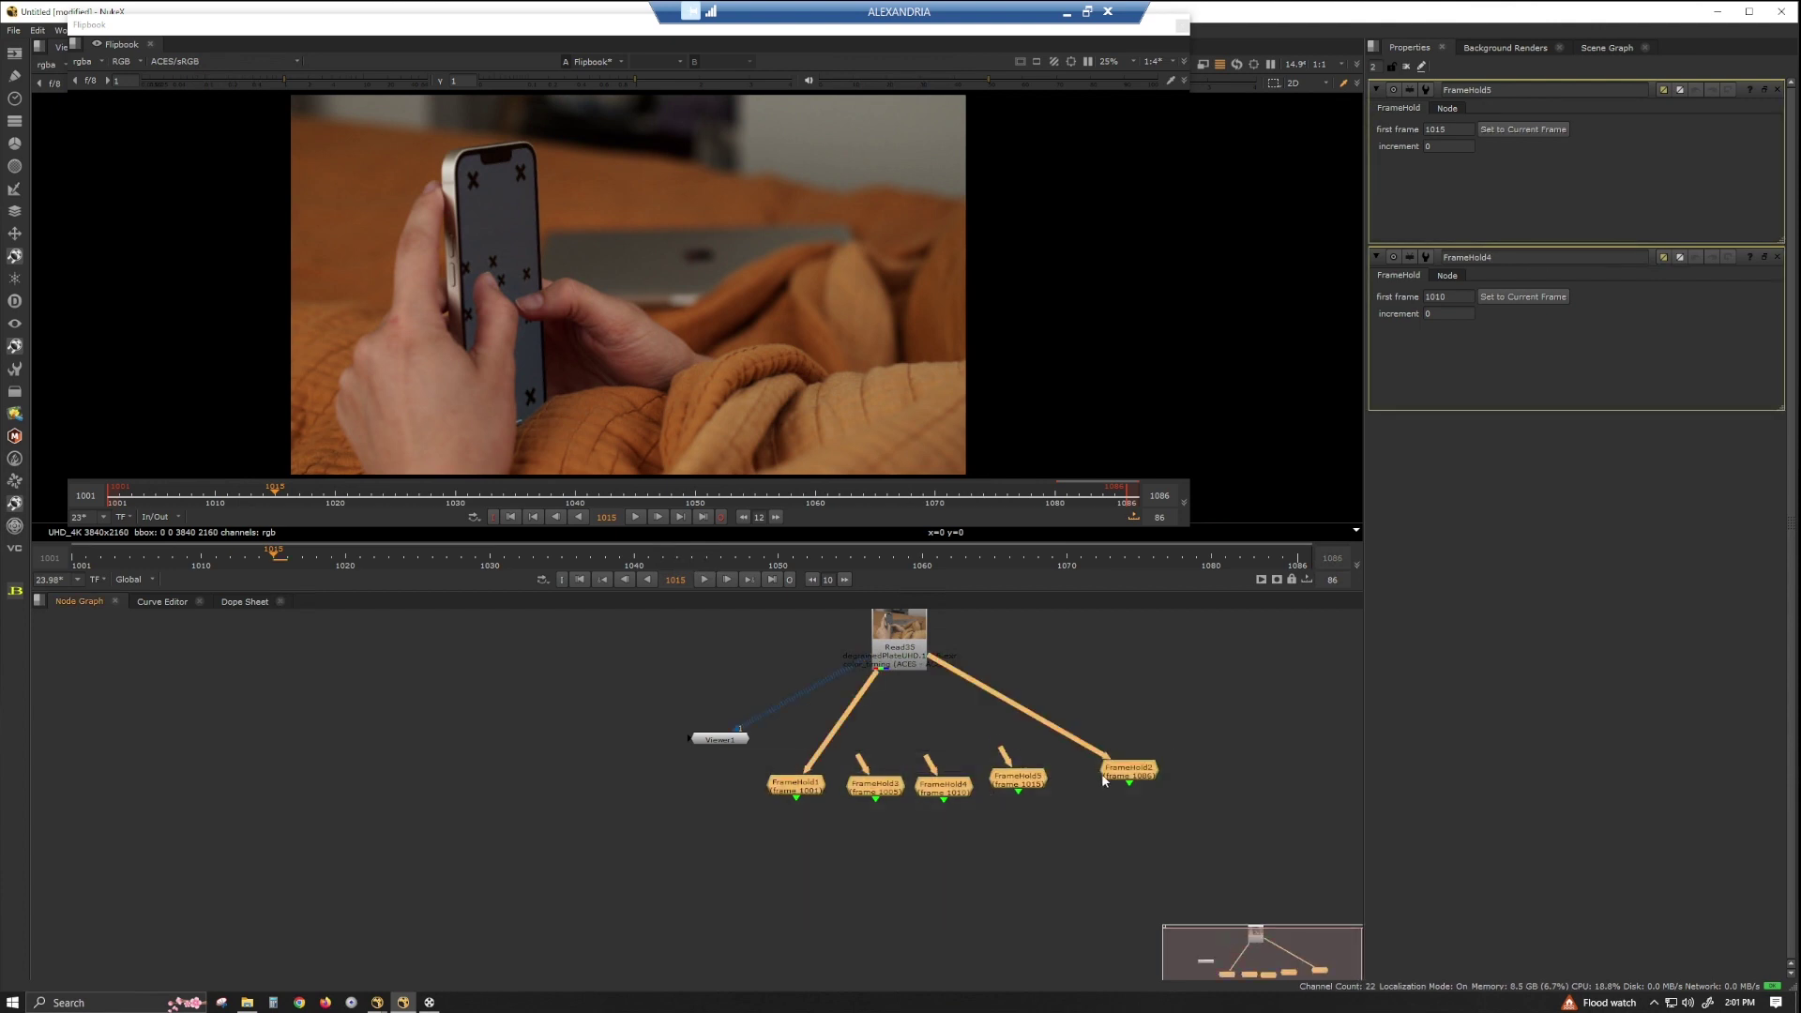
{"action": "left_click_drag", "start_coordinate": [1030, 785], "coordinate": [1159, 809]}
{"action": "left_click", "coordinate": [887, 818]}
{"action": "left_click", "coordinate": [957, 854]}
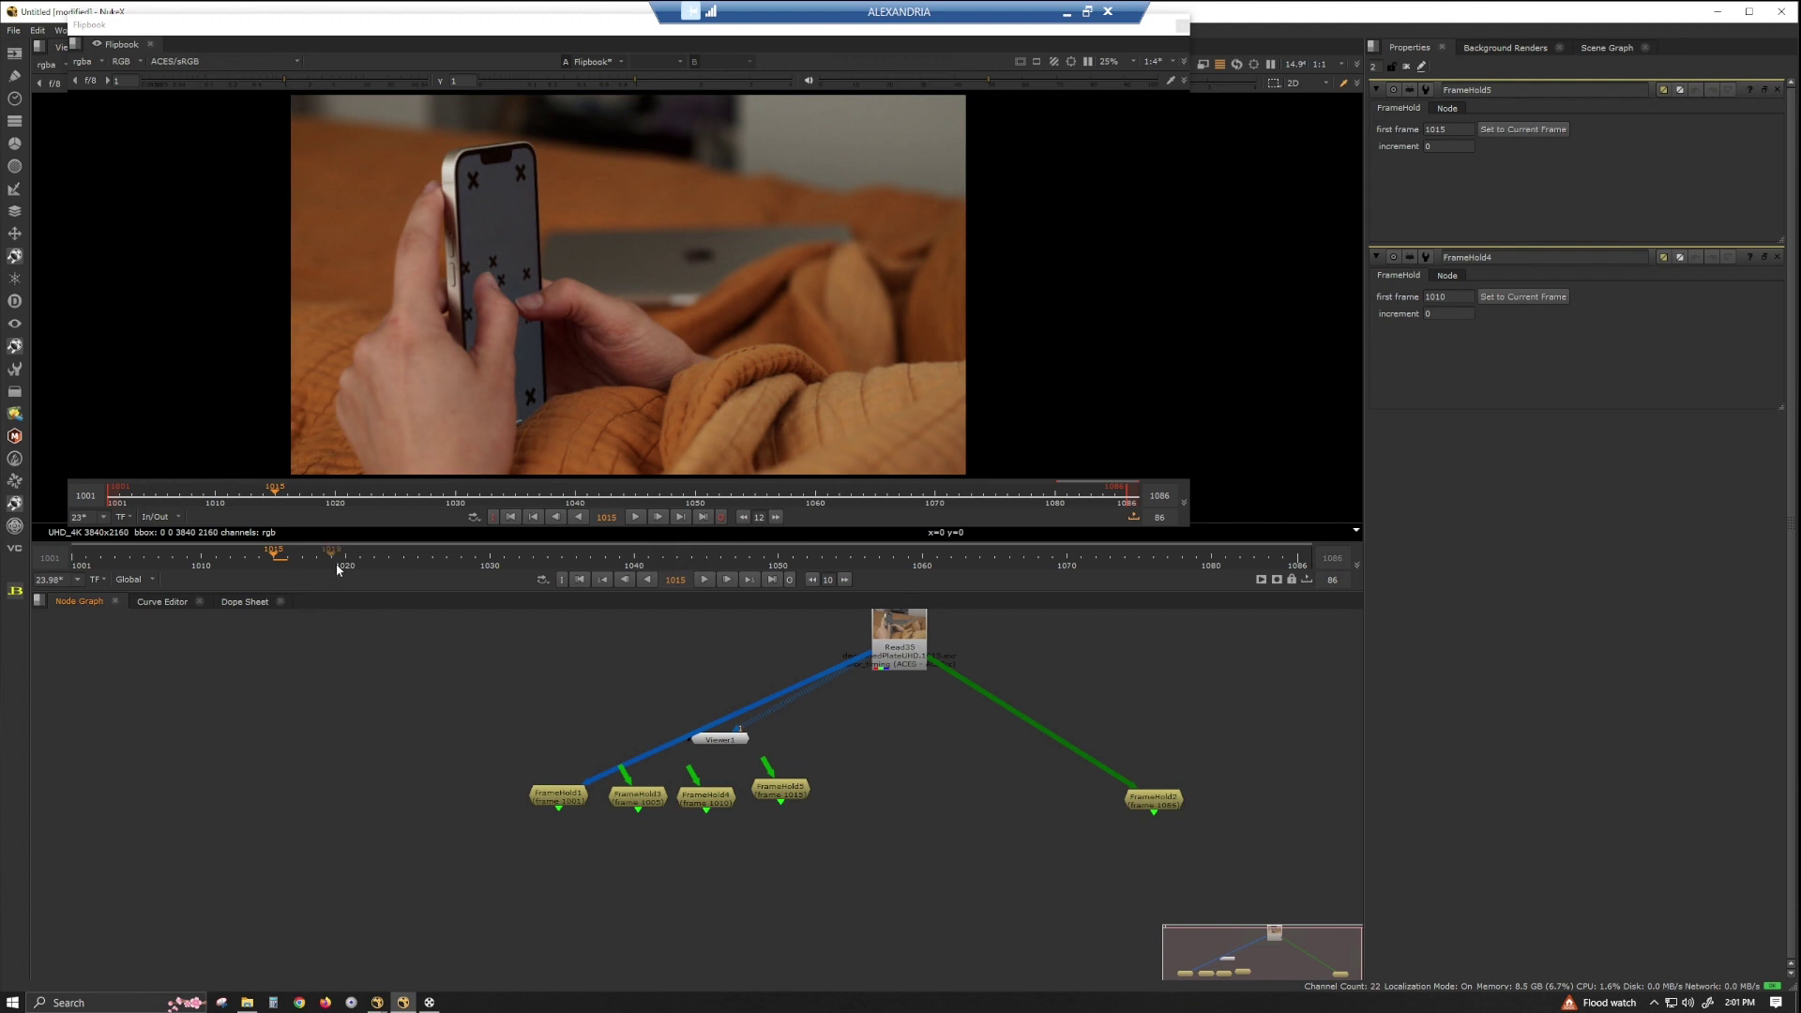
Step: Scrub the flipbook and the main timeline to frame 1020 and add a FrameHold beside the frame 1015 one
{"action": "left_click_drag", "start_coordinate": [300, 498], "coordinate": [338, 509]}
{"action": "left_click", "coordinate": [929, 856]}
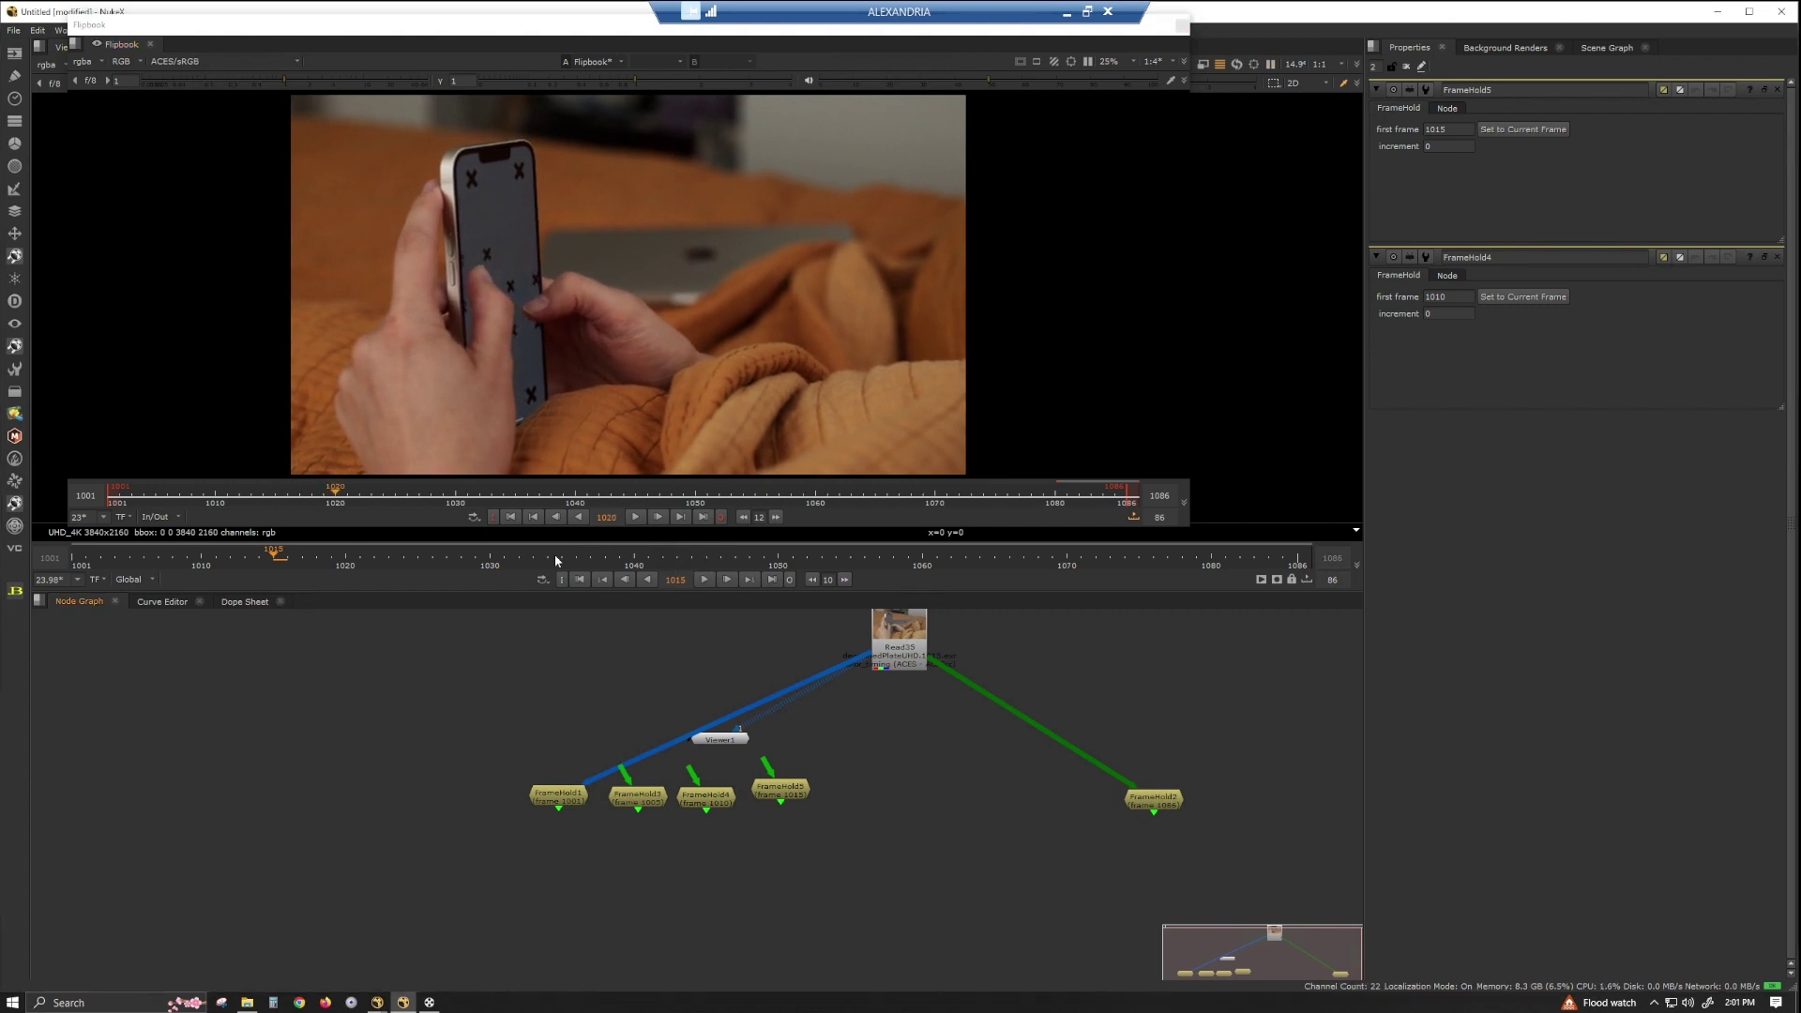
{"action": "left_click", "coordinate": [345, 557]}
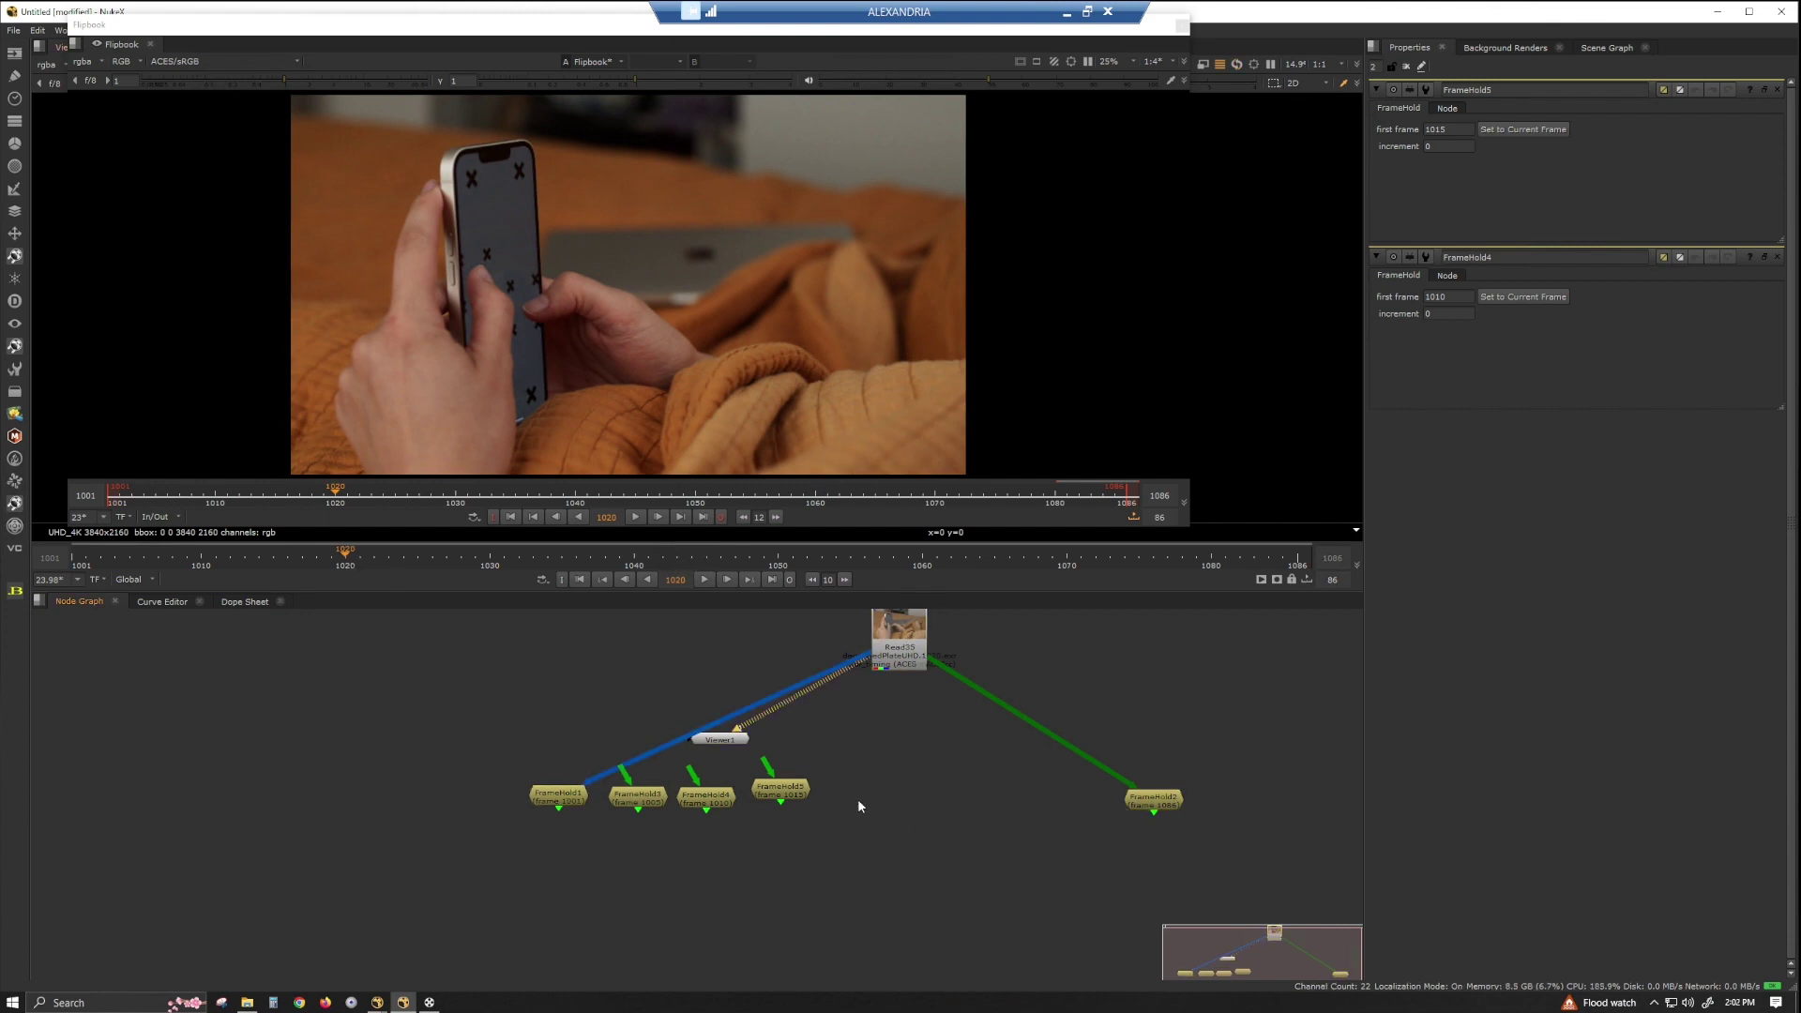
{"action": "key", "text": "Tab"}
{"action": "type", "text": "frame"}
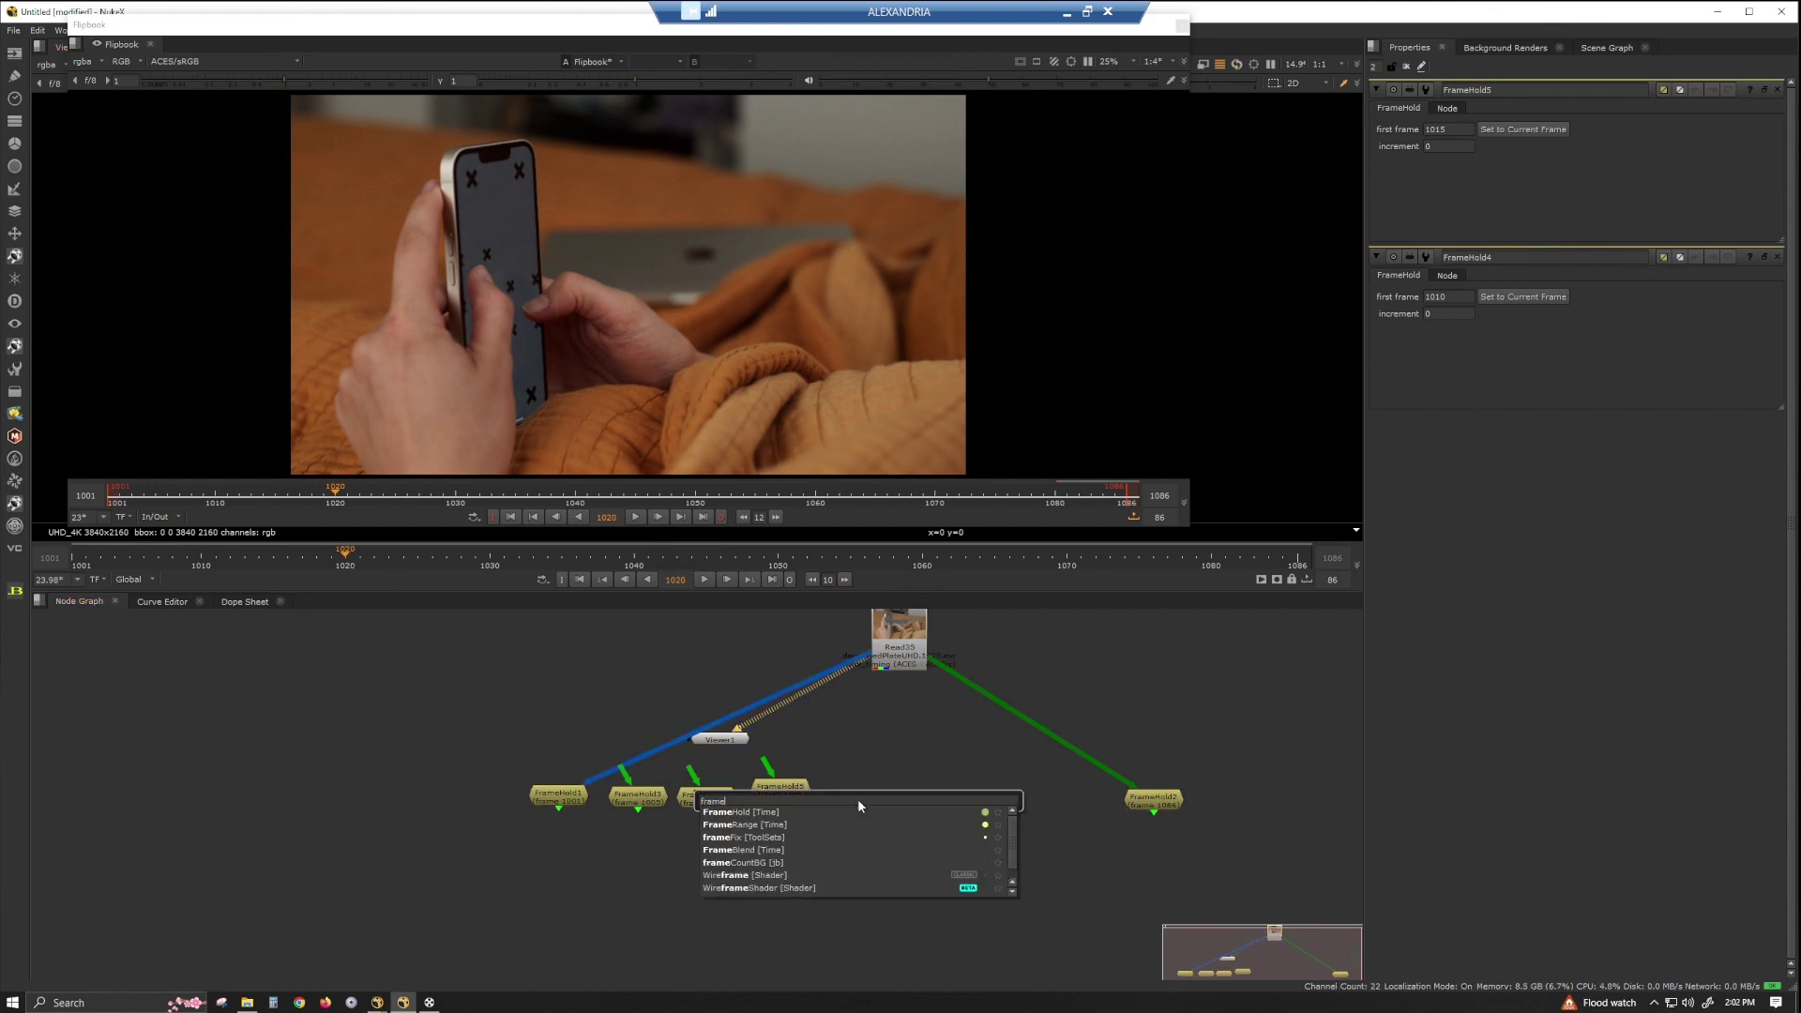
{"action": "key", "text": "Down"}
{"action": "key", "text": "Up"}
{"action": "key", "text": "Return"}
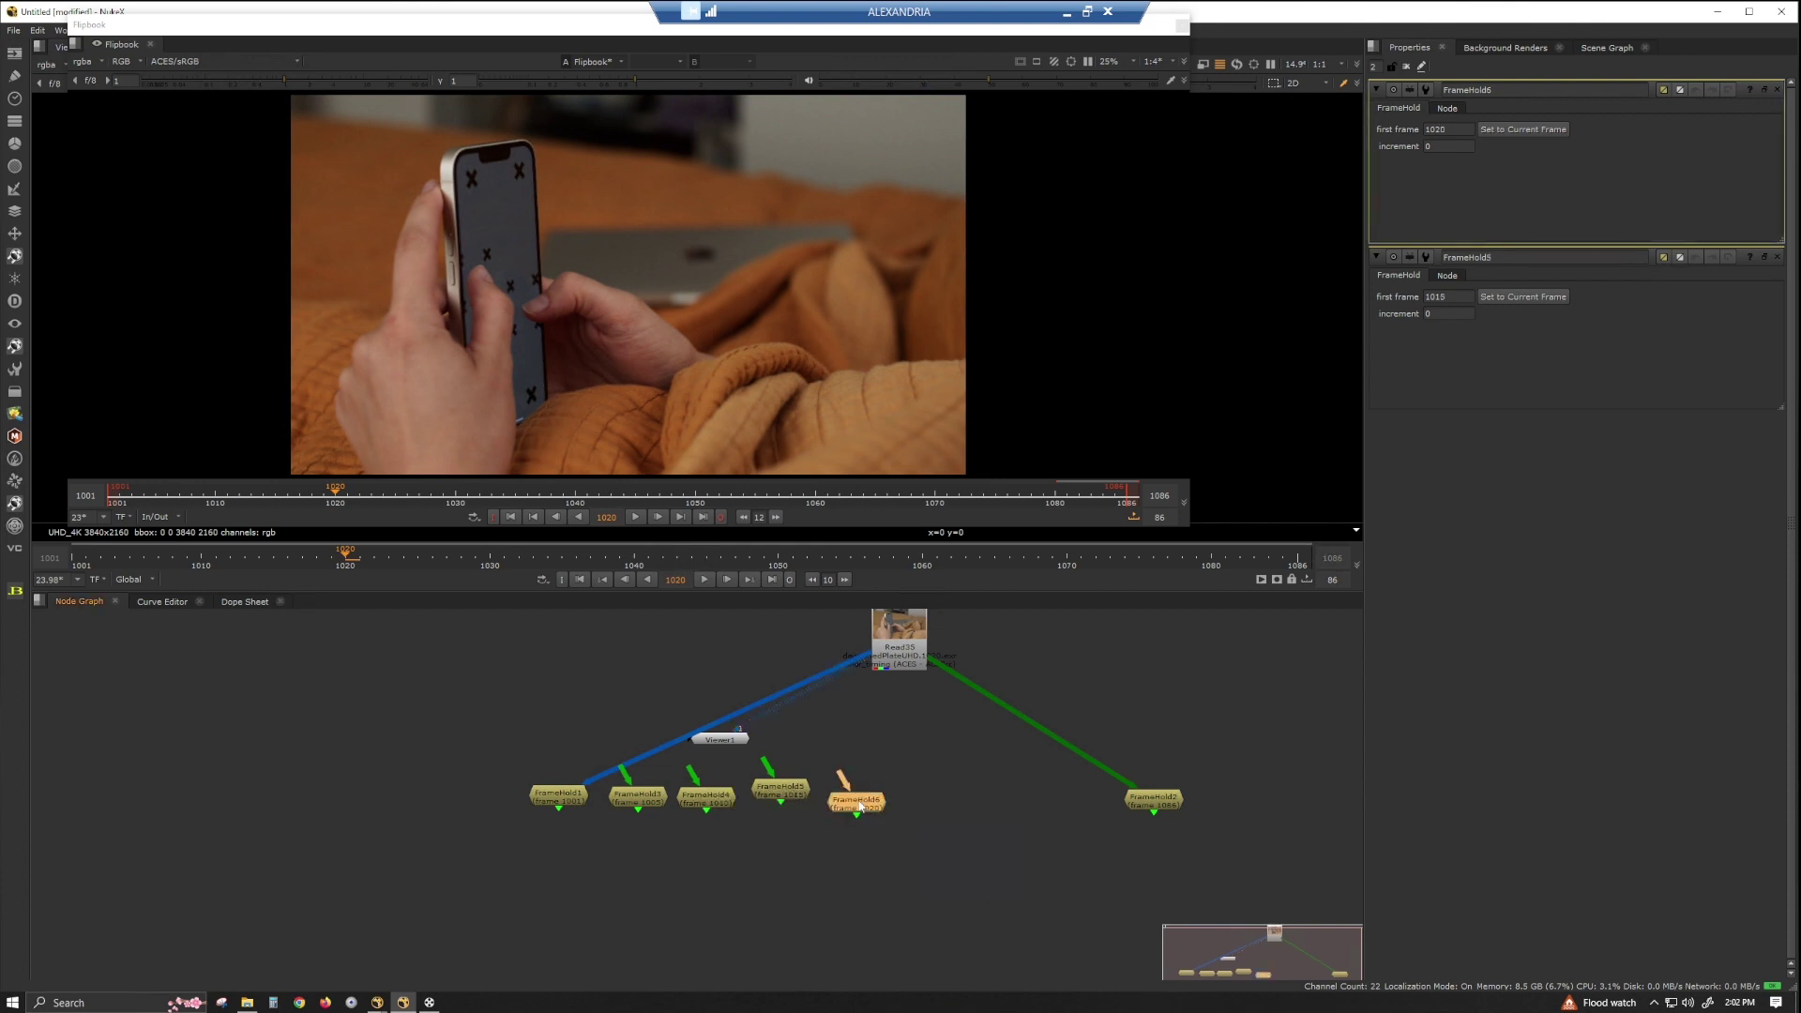
Step: Scrub the flipbook to frame 1030 to check the phone plate there
{"action": "left_click_drag", "start_coordinate": [339, 497], "coordinate": [458, 504]}
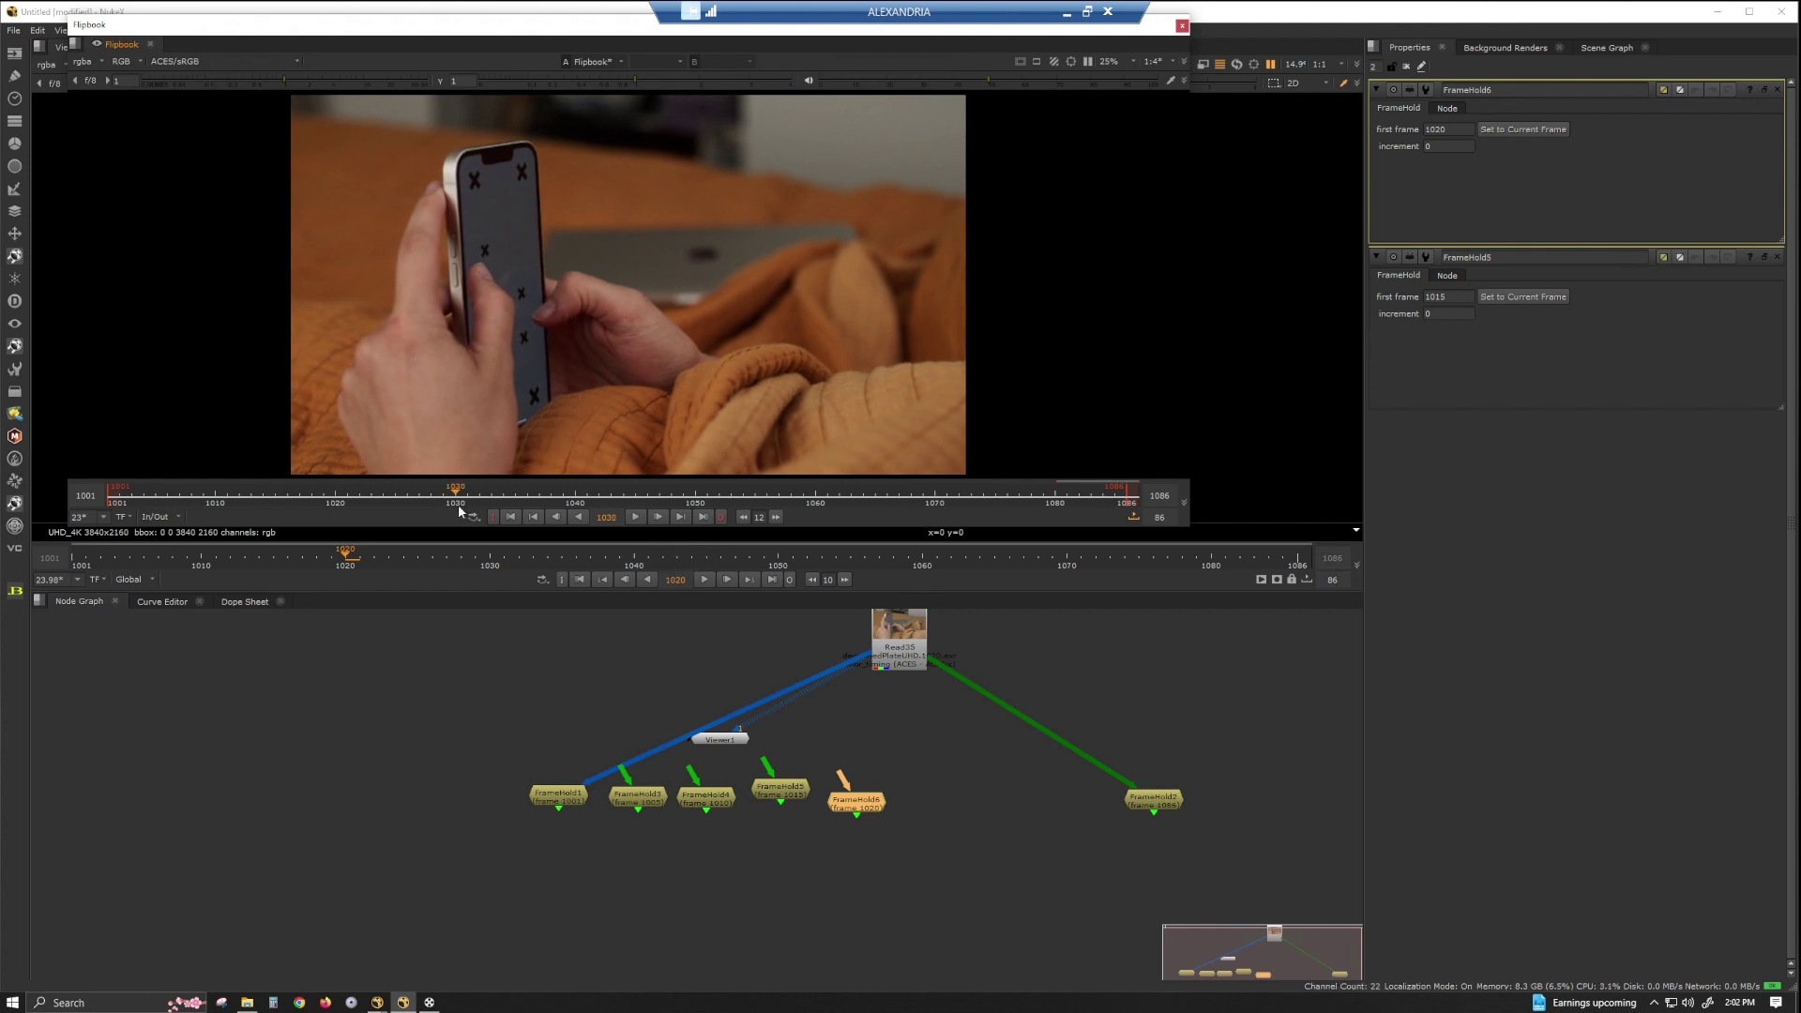
{"action": "left_click", "coordinate": [929, 814]}
{"action": "key", "text": "Tab"}
{"action": "key", "text": "Return"}
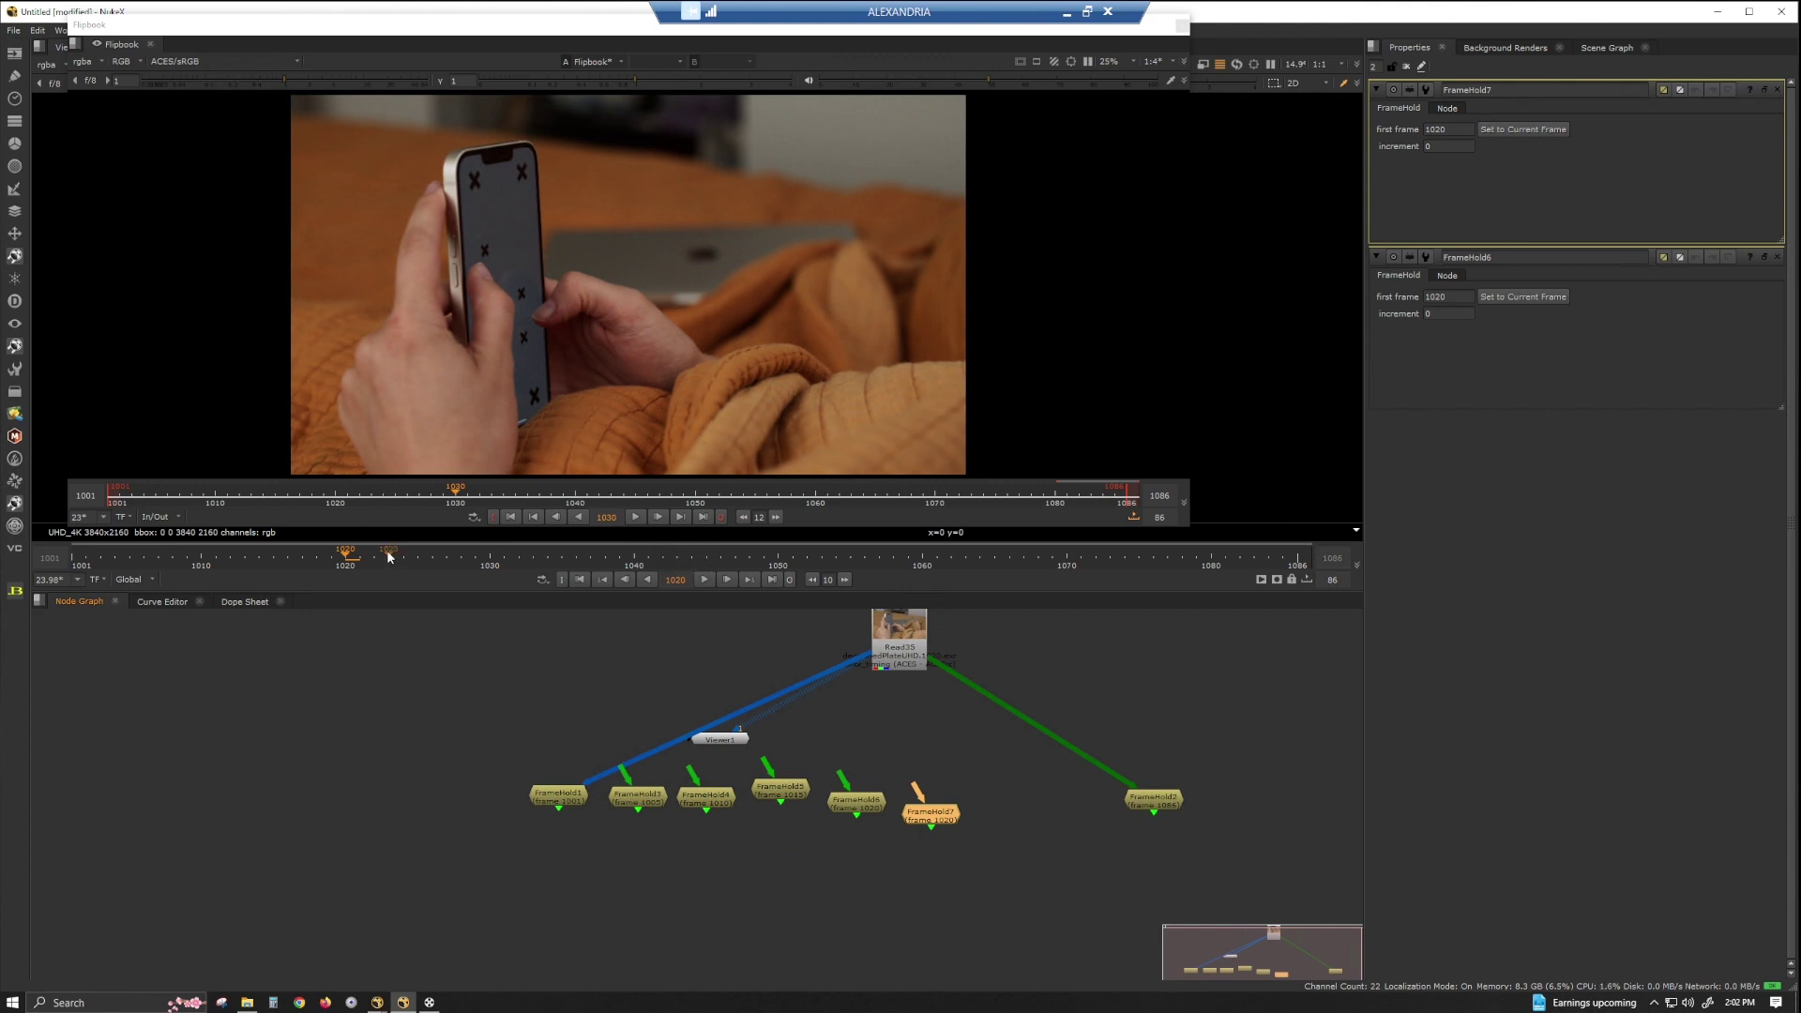
{"action": "key", "text": "Delete"}
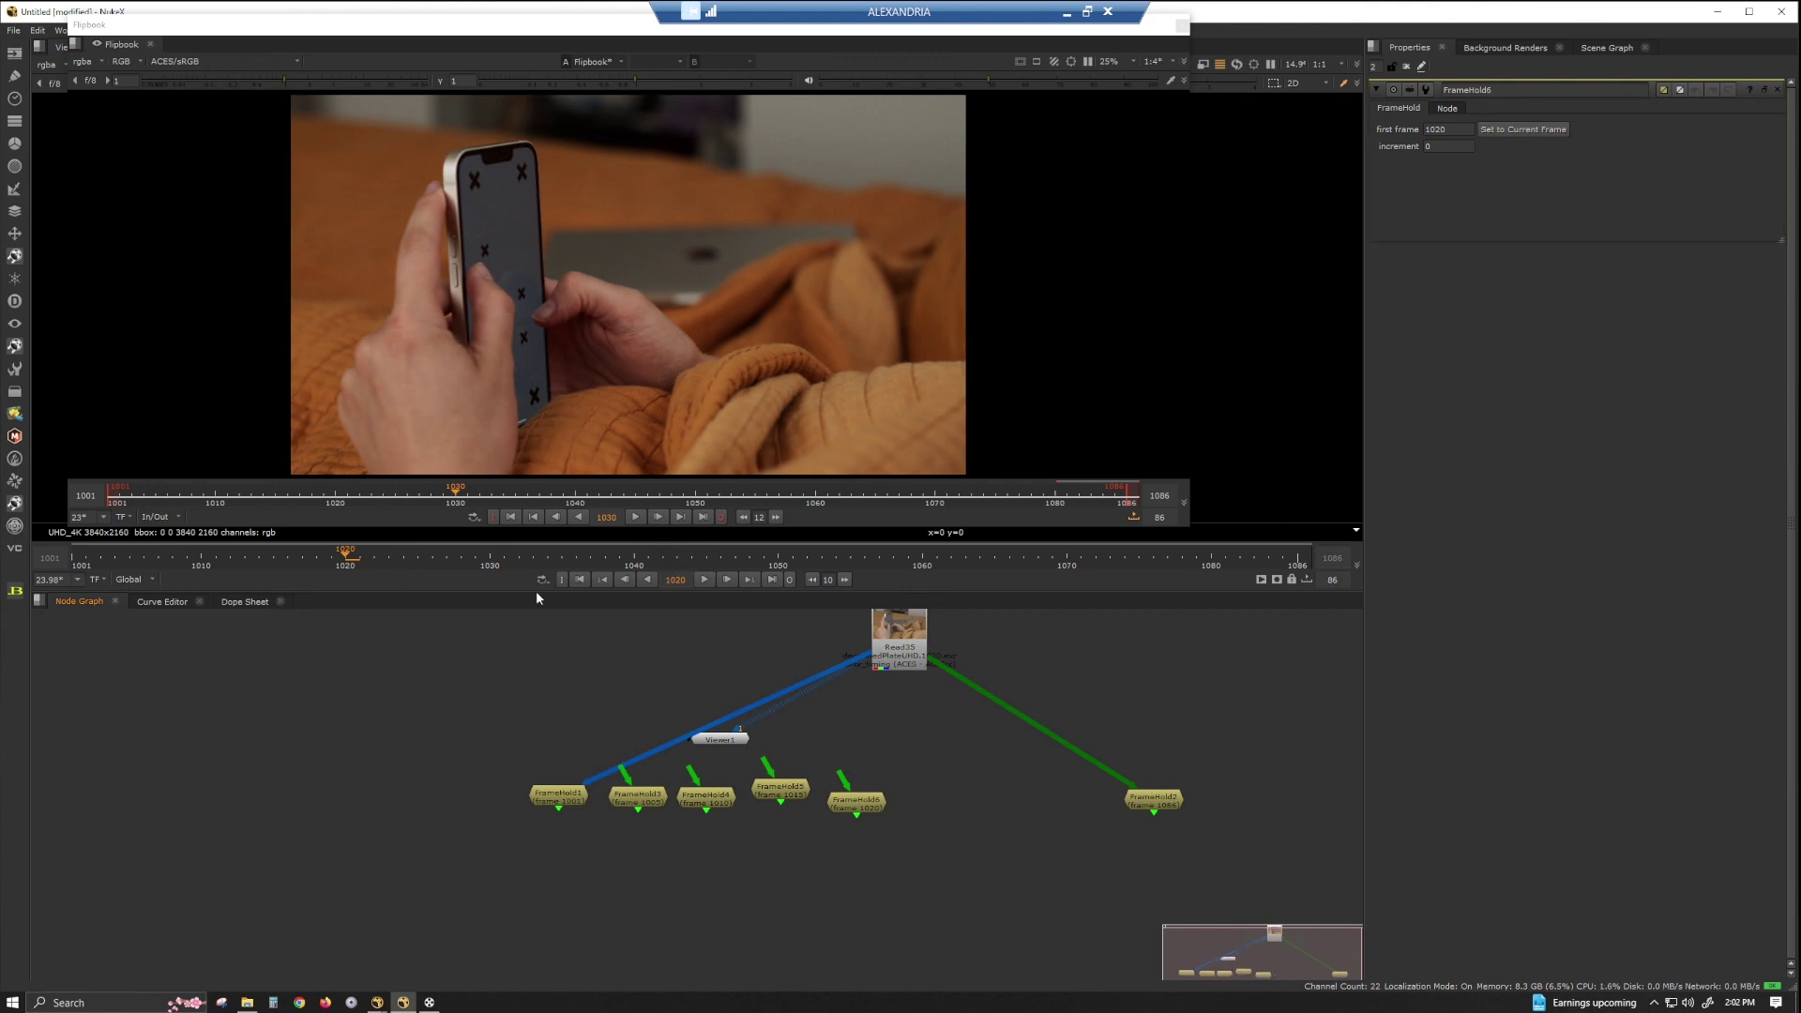
Step: Set the main timeline to frame 1030 and add an unconnected FrameHold right of the frame 1020 one
{"action": "left_click", "coordinate": [491, 556]}
{"action": "key", "text": "Tab"}
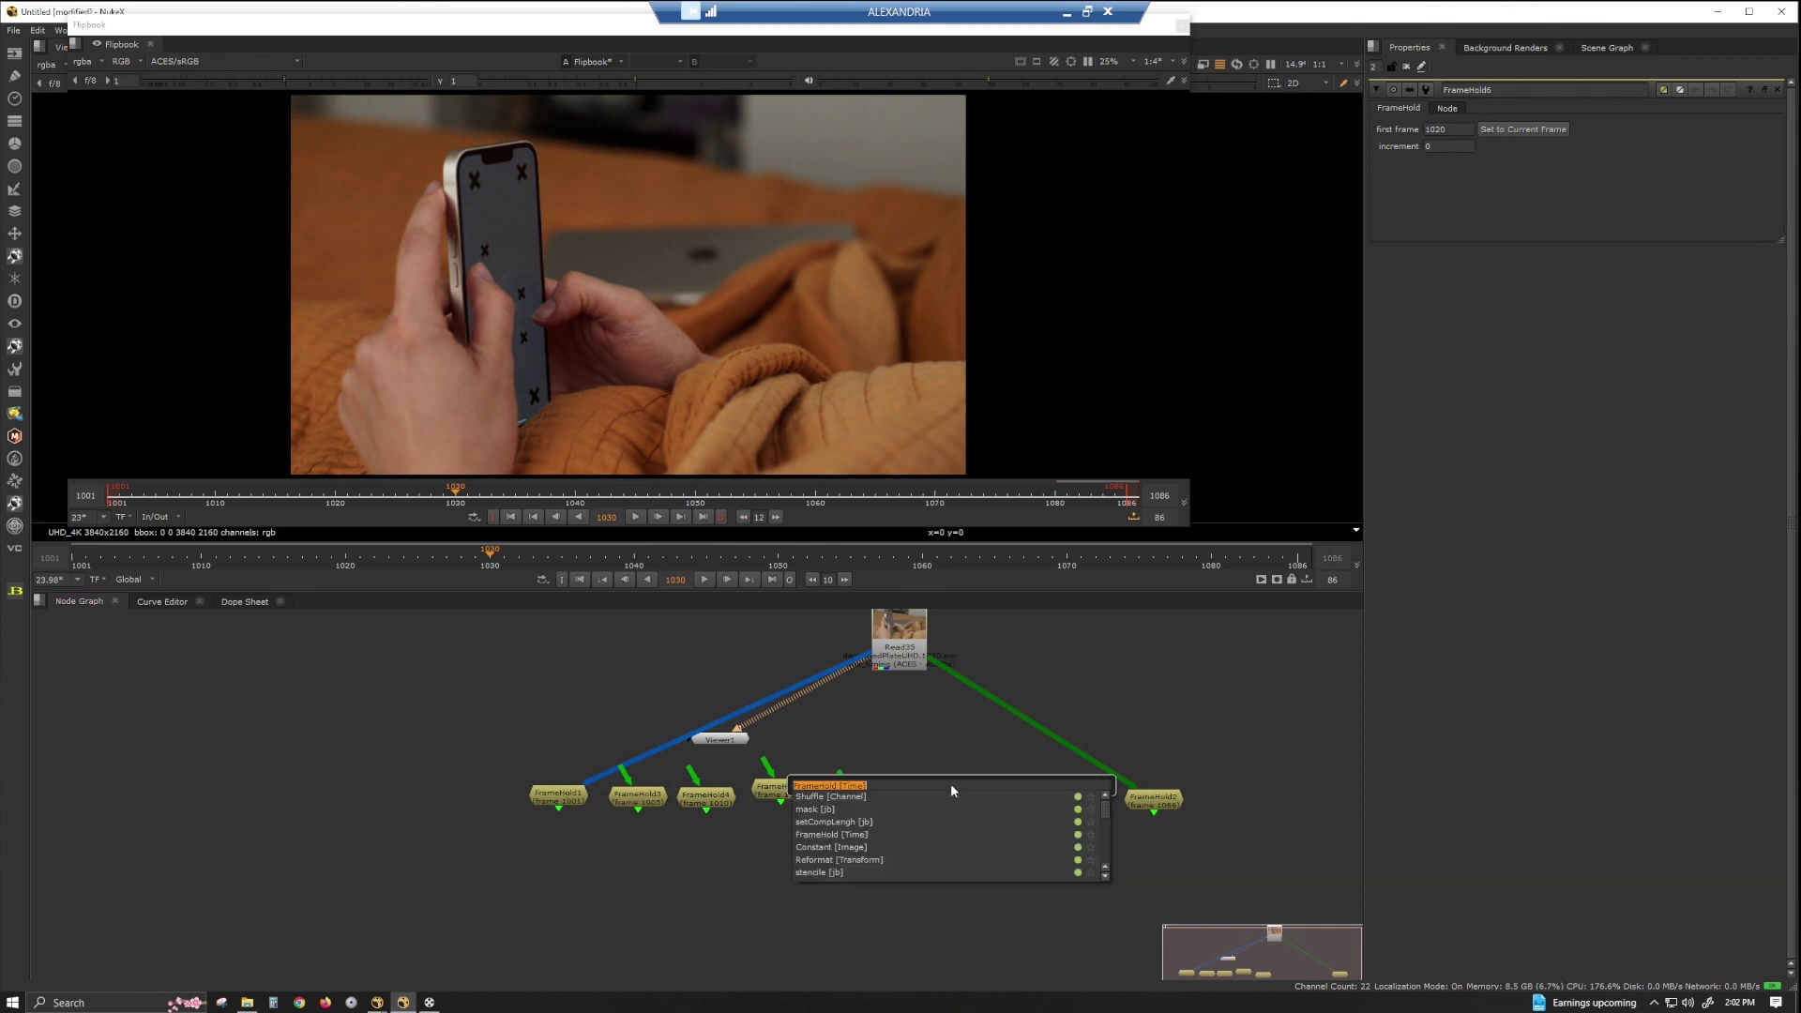
{"action": "type", "text": "framehold"}
{"action": "key", "text": "Return"}
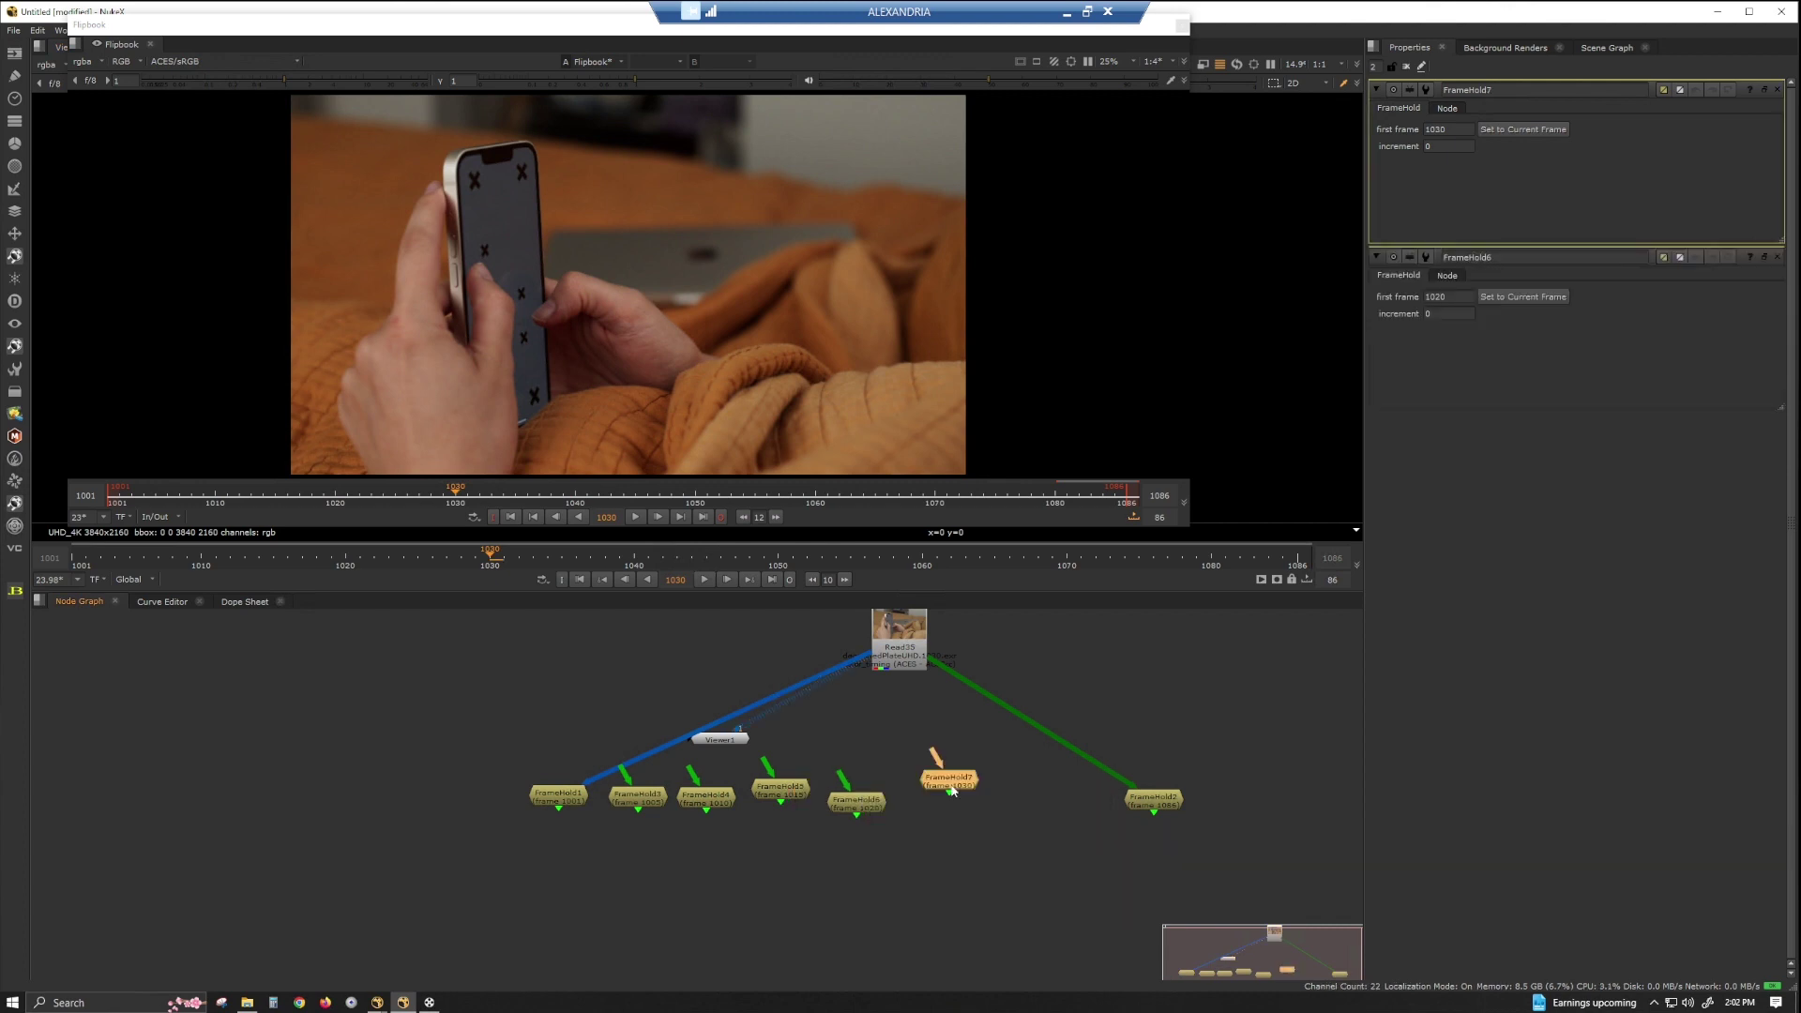
Step: Scrub the flipbook to frame 1040 and move the frame 1030 FrameHold closer to the frame 1020 one
{"action": "left_click_drag", "start_coordinate": [507, 555], "coordinate": [629, 562]}
{"action": "left_click", "coordinate": [552, 505]}
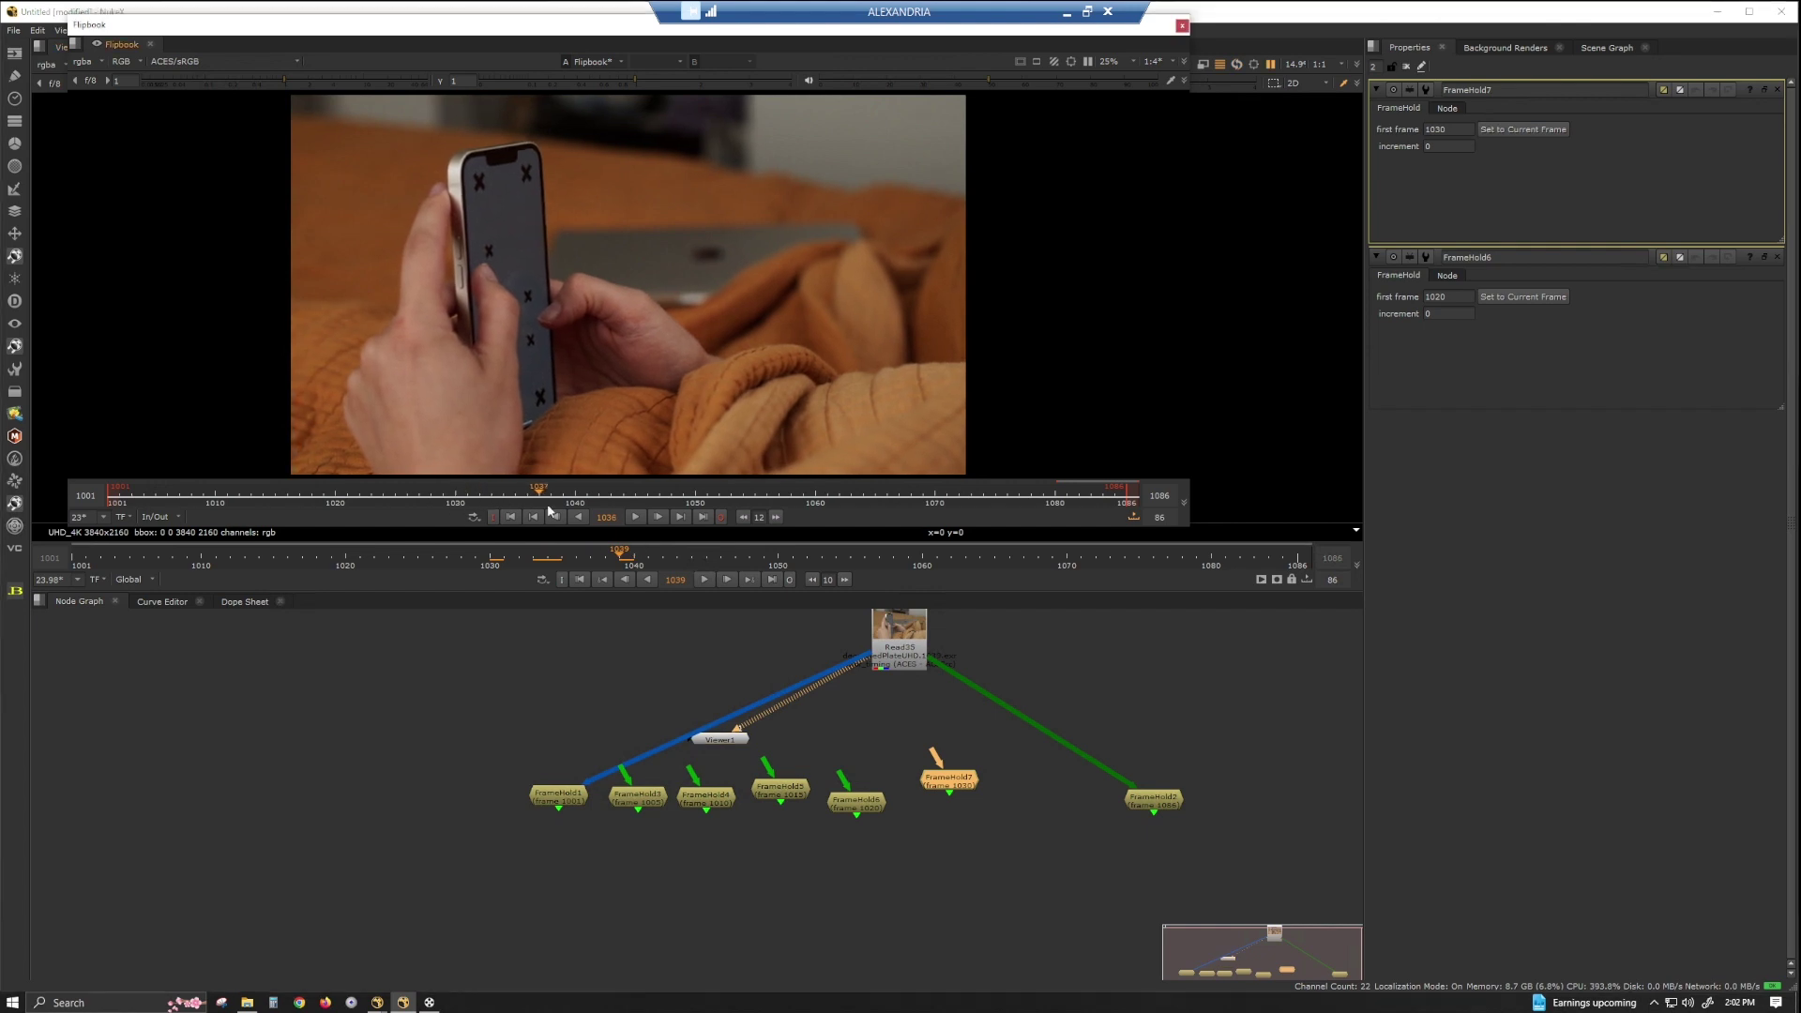
{"action": "left_click_drag", "start_coordinate": [467, 499], "coordinate": [580, 517]}
{"action": "left_click_drag", "start_coordinate": [938, 782], "coordinate": [913, 795]}
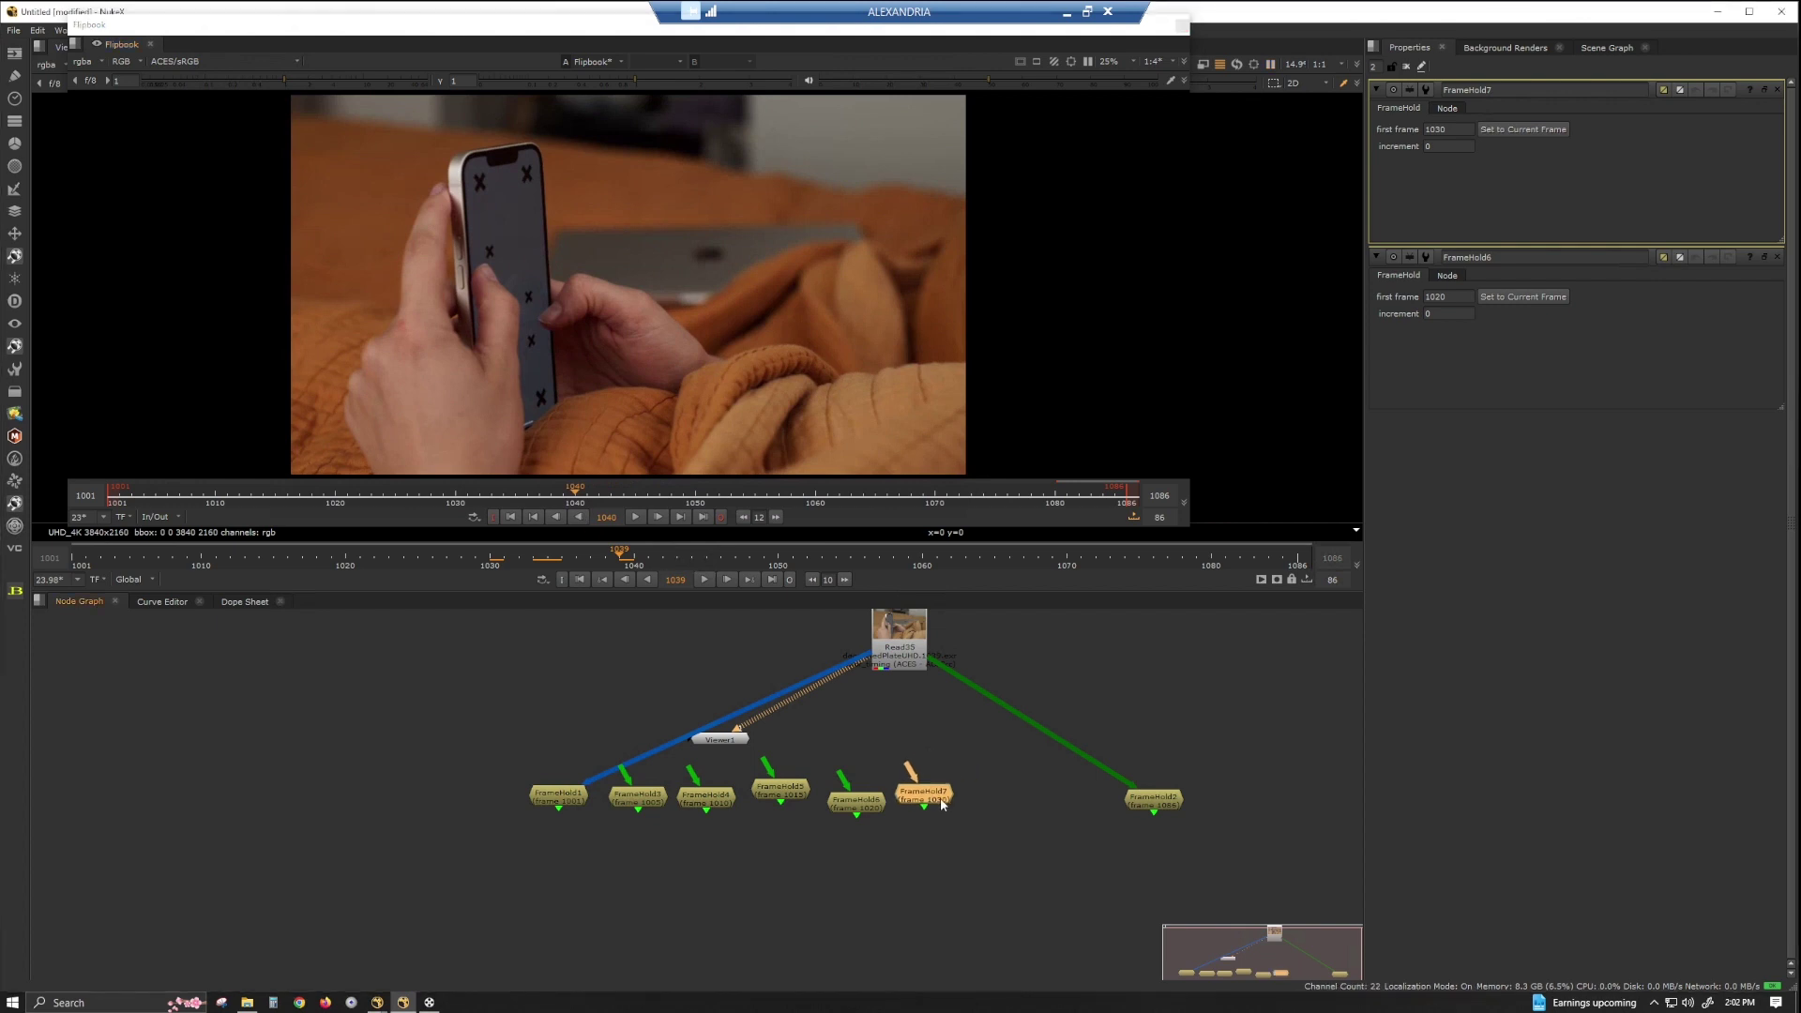
{"action": "left_click", "coordinate": [987, 863]}
{"action": "key", "text": "Tab"}
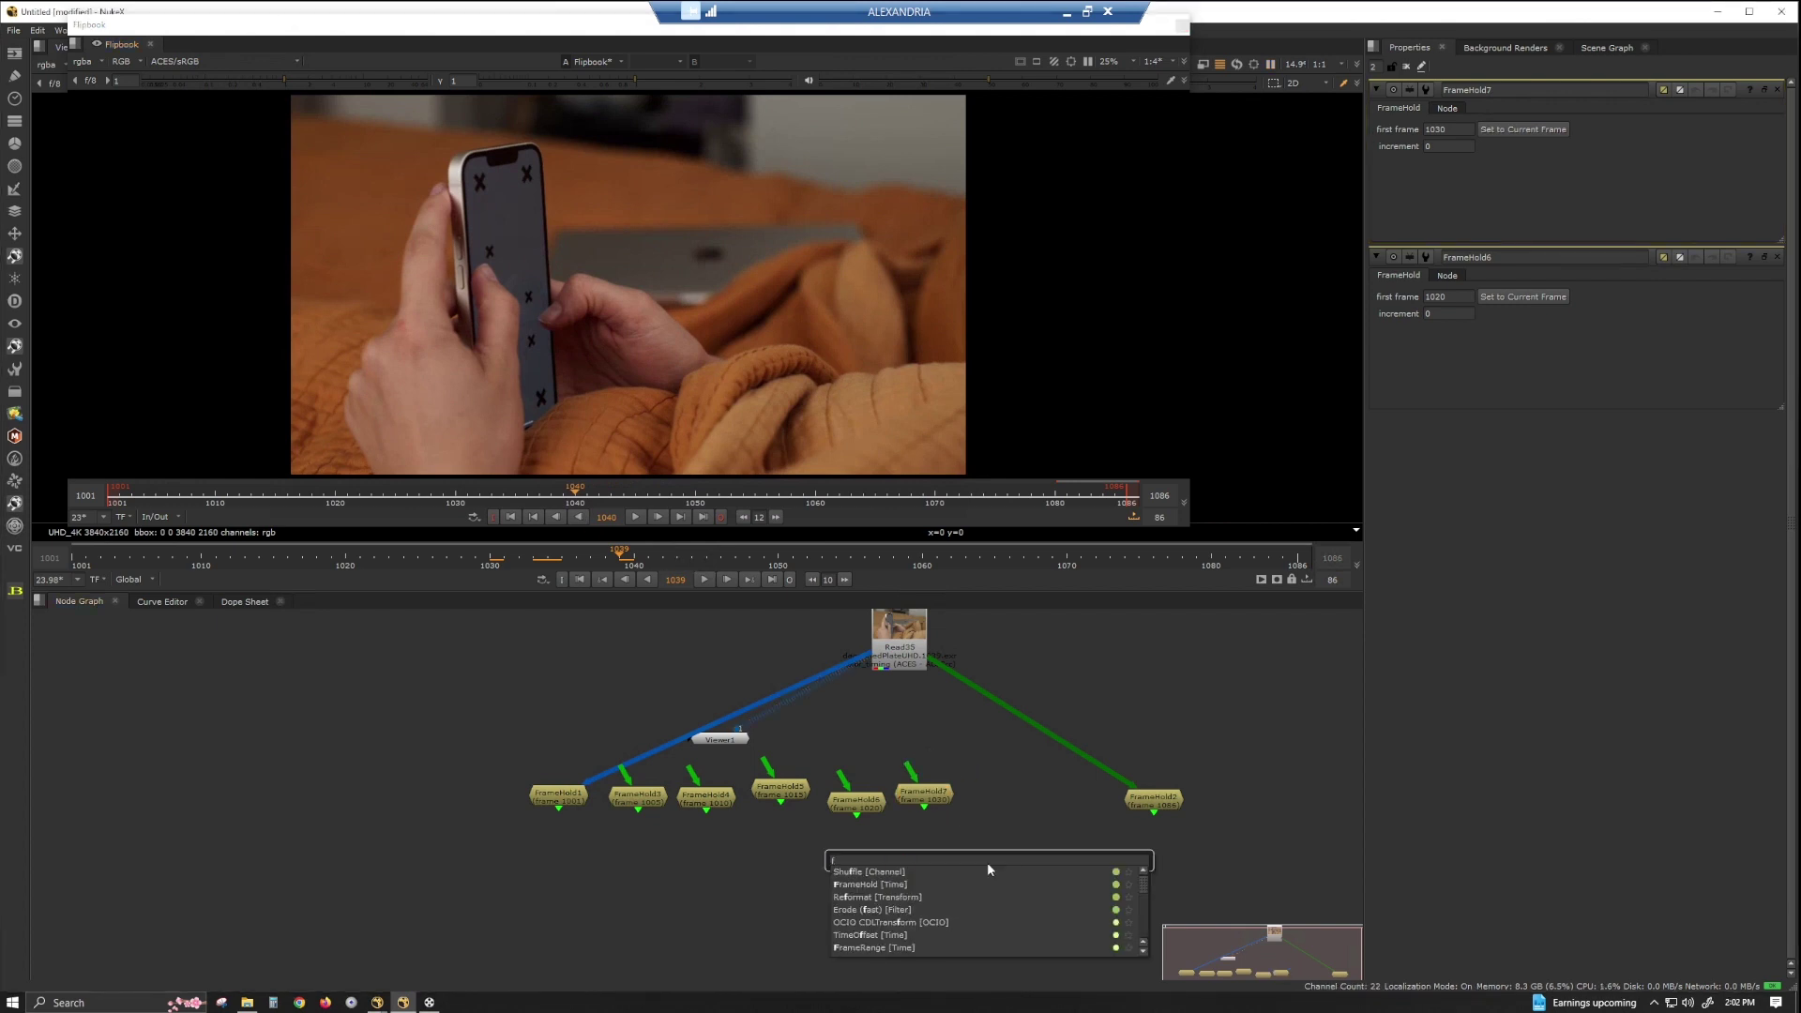
{"action": "key", "text": "Escape"}
Step: Set the main timeline to frame 1040 and add a FrameHold beside the frame 1030 one
{"action": "left_click", "coordinate": [635, 558]}
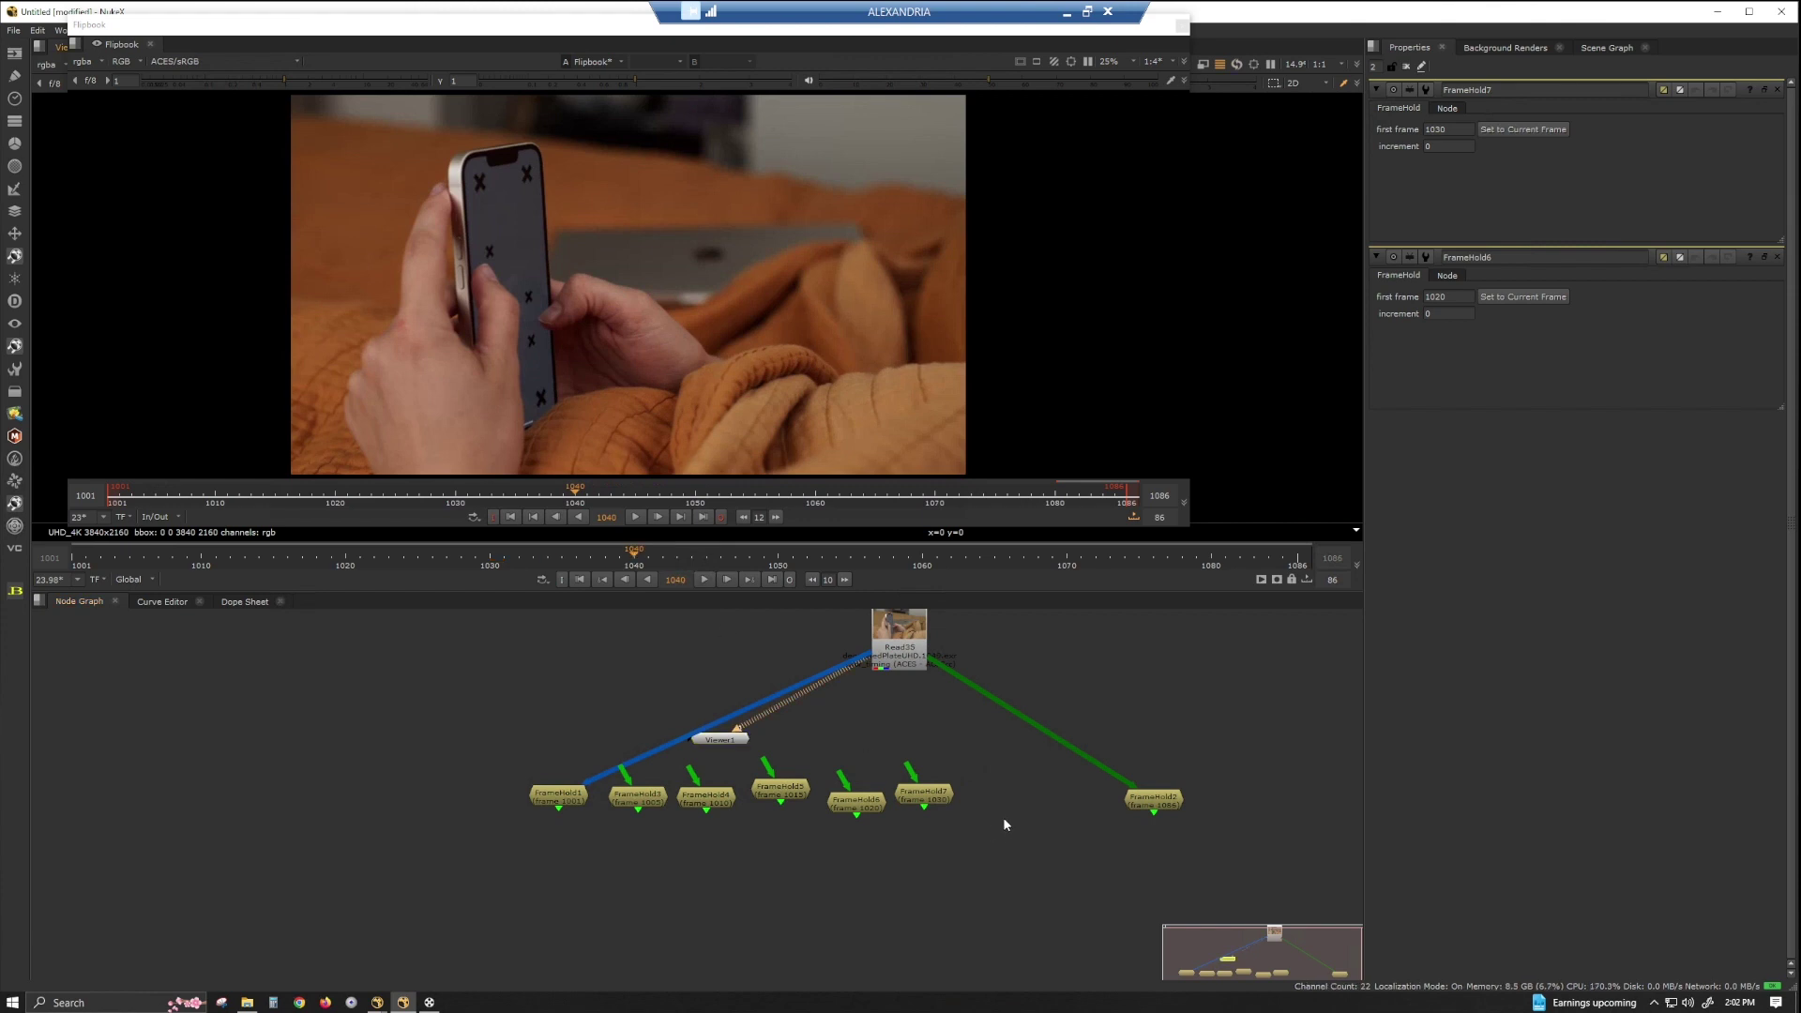
{"action": "key", "text": "Tab"}
{"action": "type", "text": "frameHold [Time"}
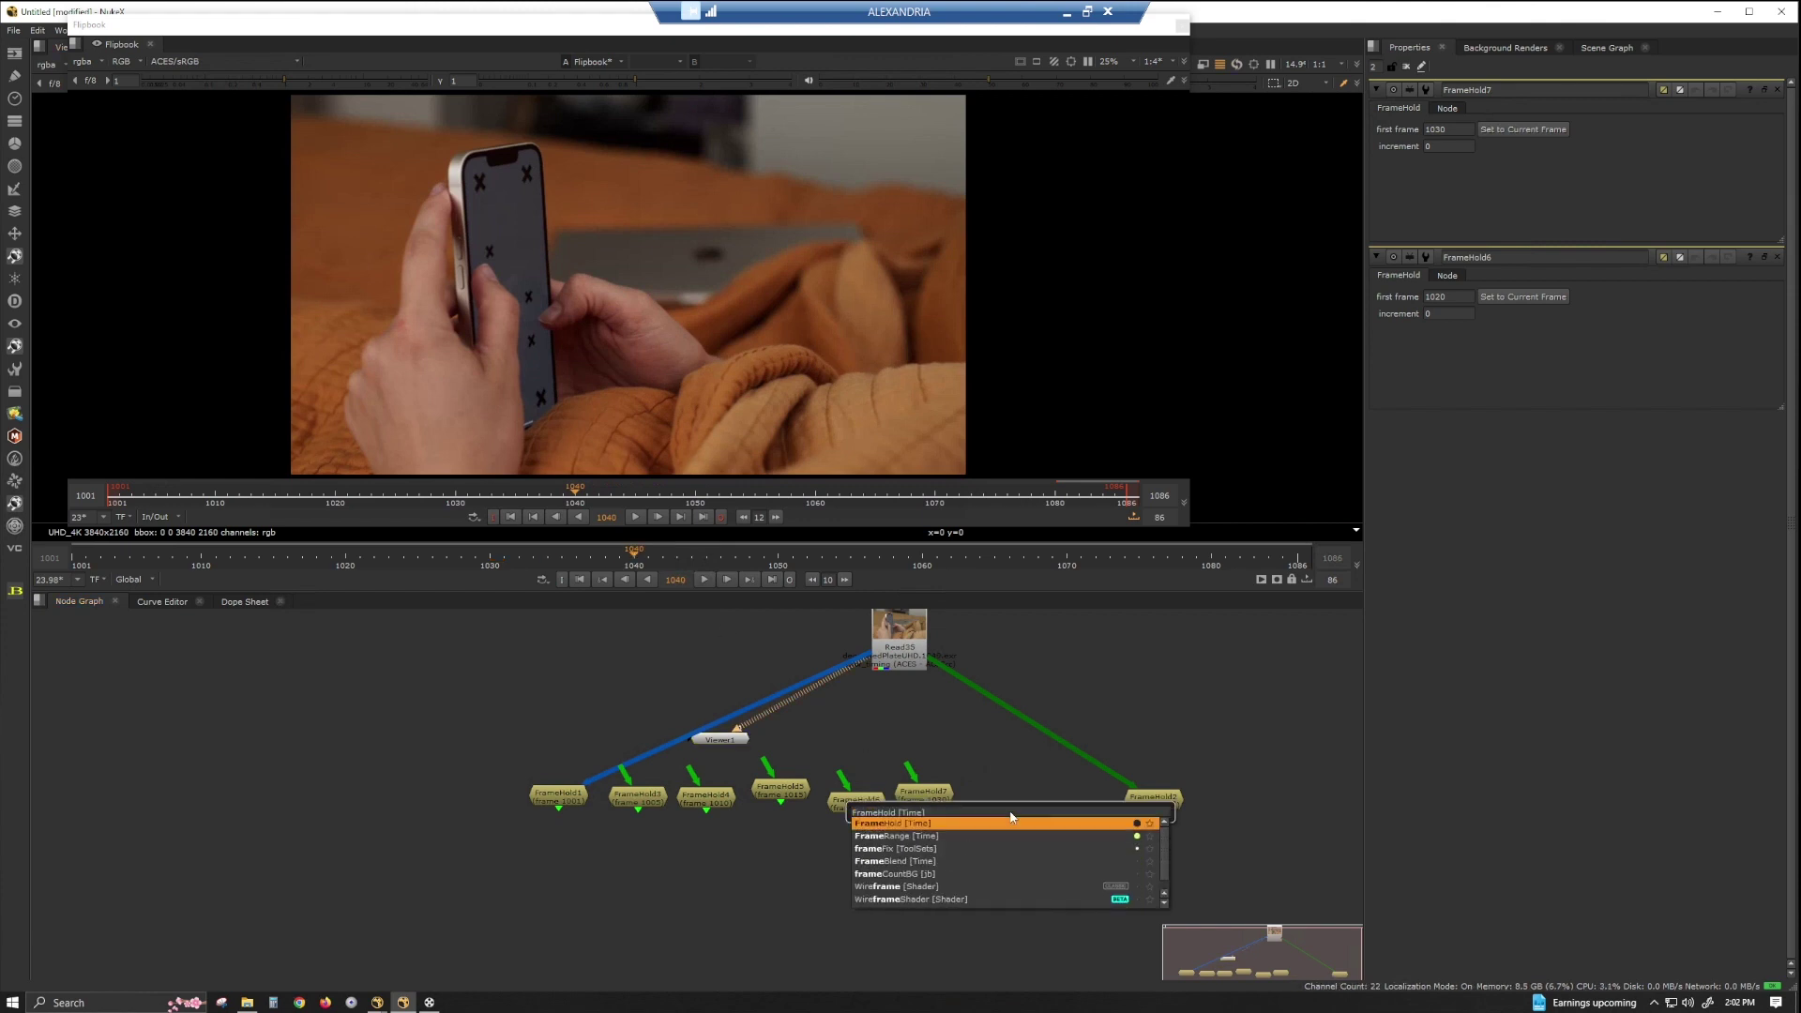
{"action": "key", "text": "Return"}
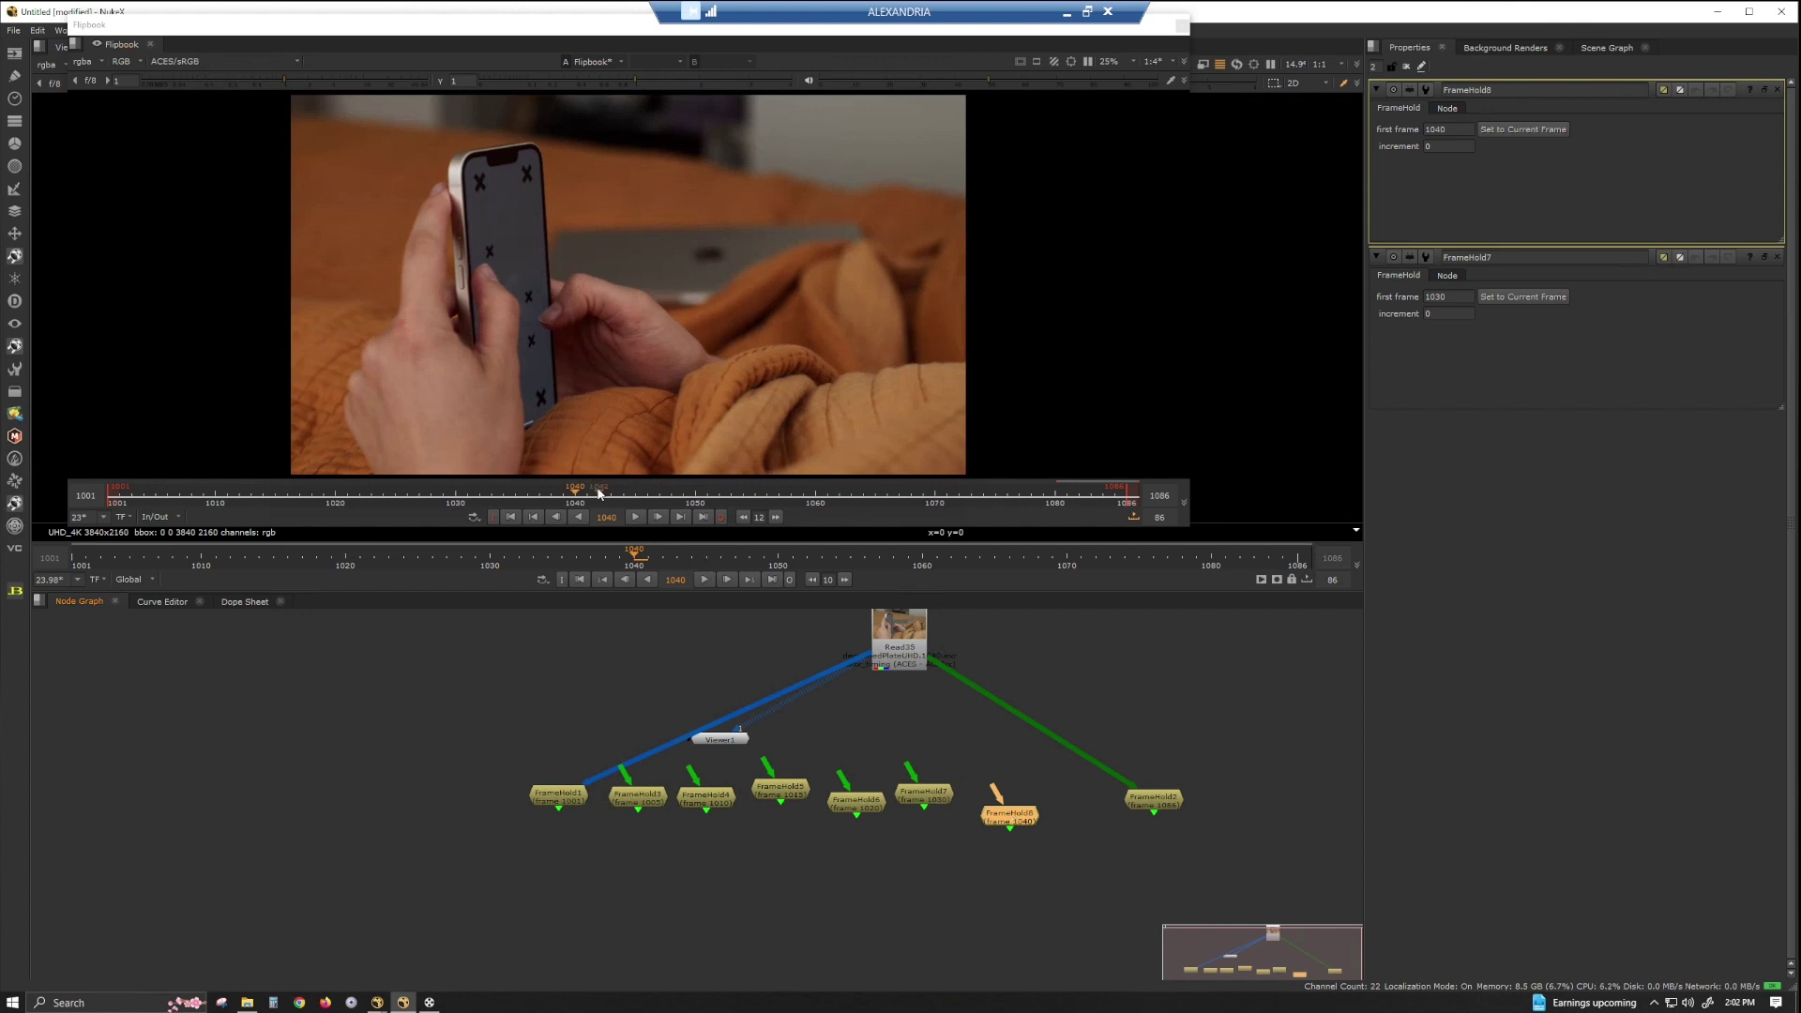
Step: At frame 1050 in the flipbook and main timeline, add a FrameHold beside the frame 1040 one and shift the frame 1086 one farther right
{"action": "left_click_drag", "start_coordinate": [605, 491], "coordinate": [700, 500]}
{"action": "left_click", "coordinate": [1013, 884]}
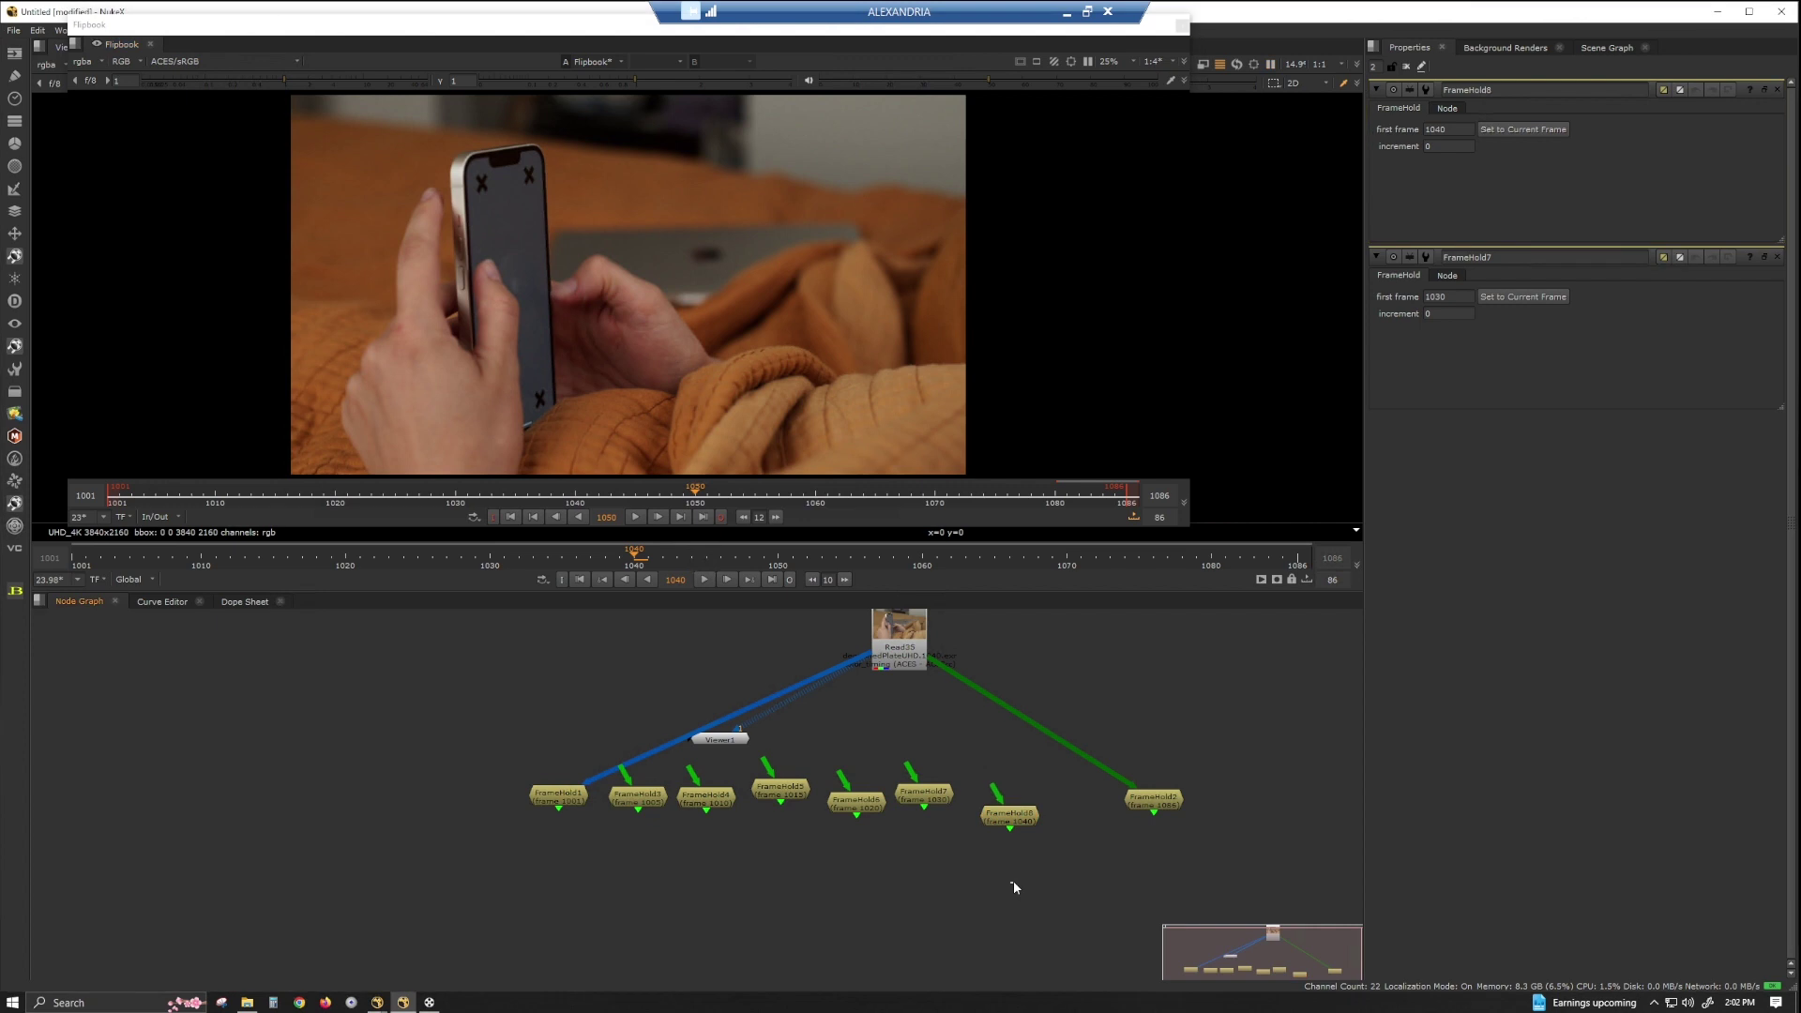
{"action": "key", "text": "Tab"}
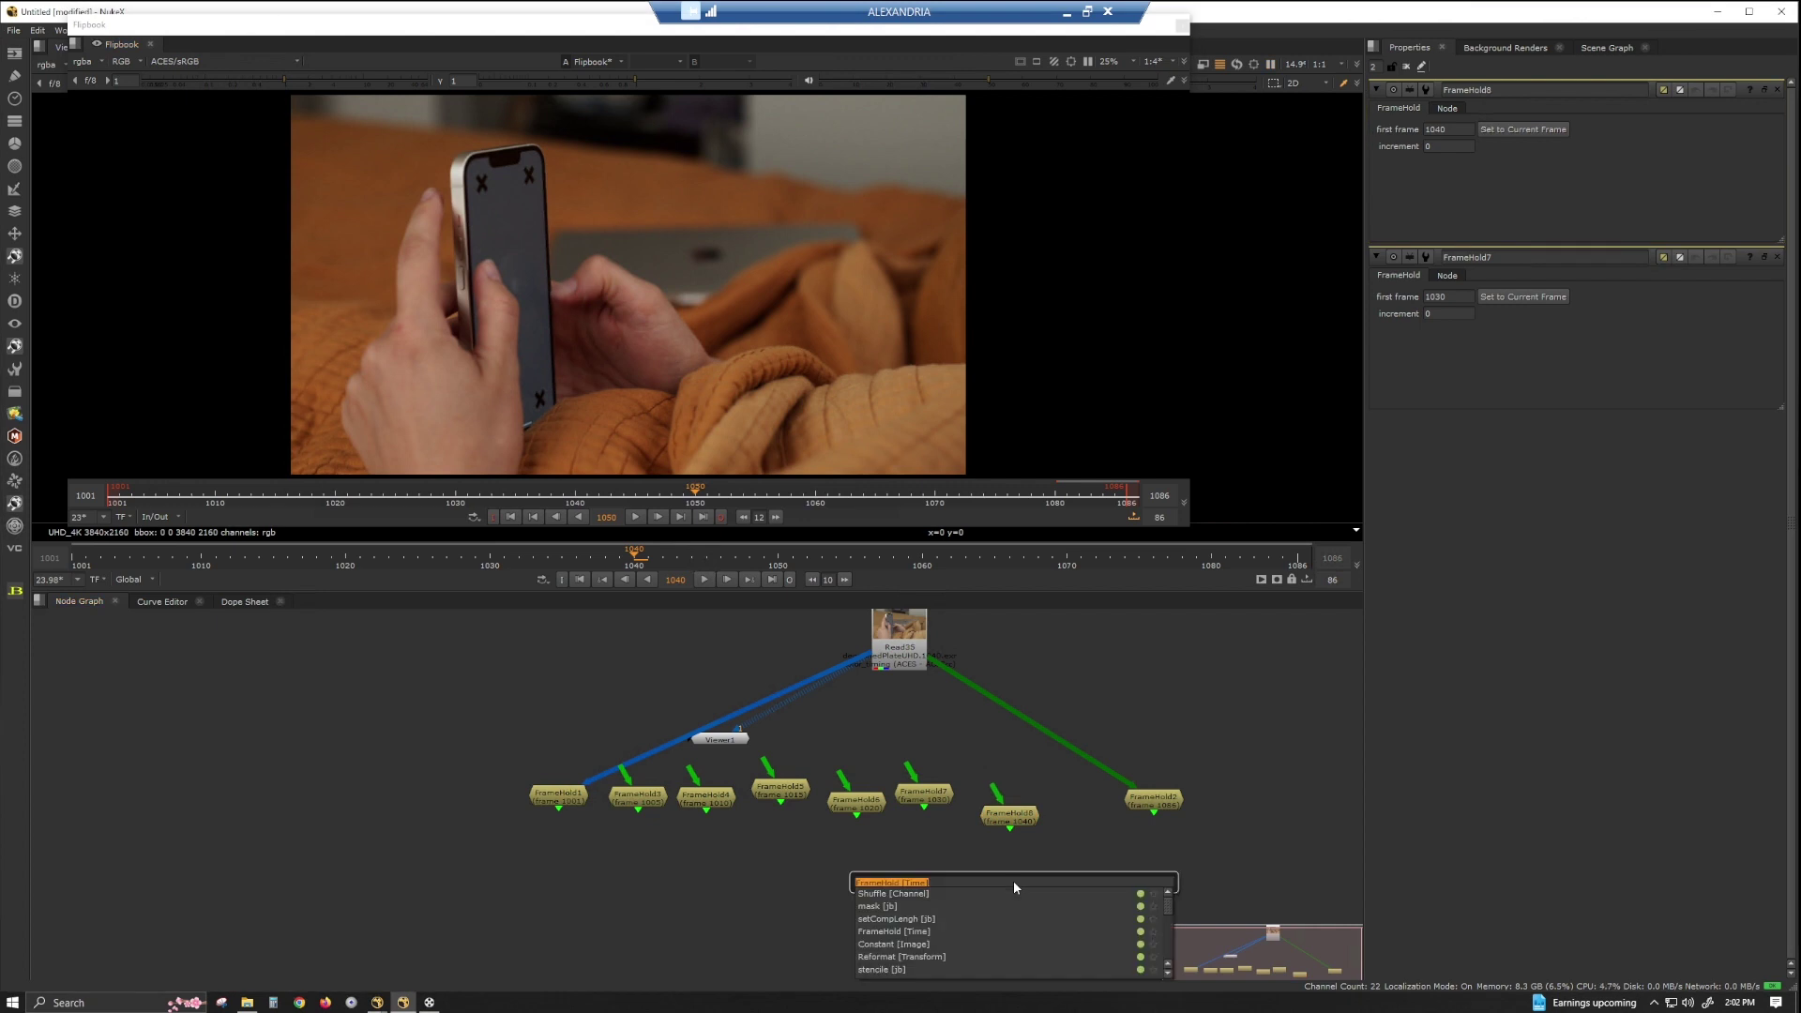
{"action": "left_click", "coordinate": [778, 560]}
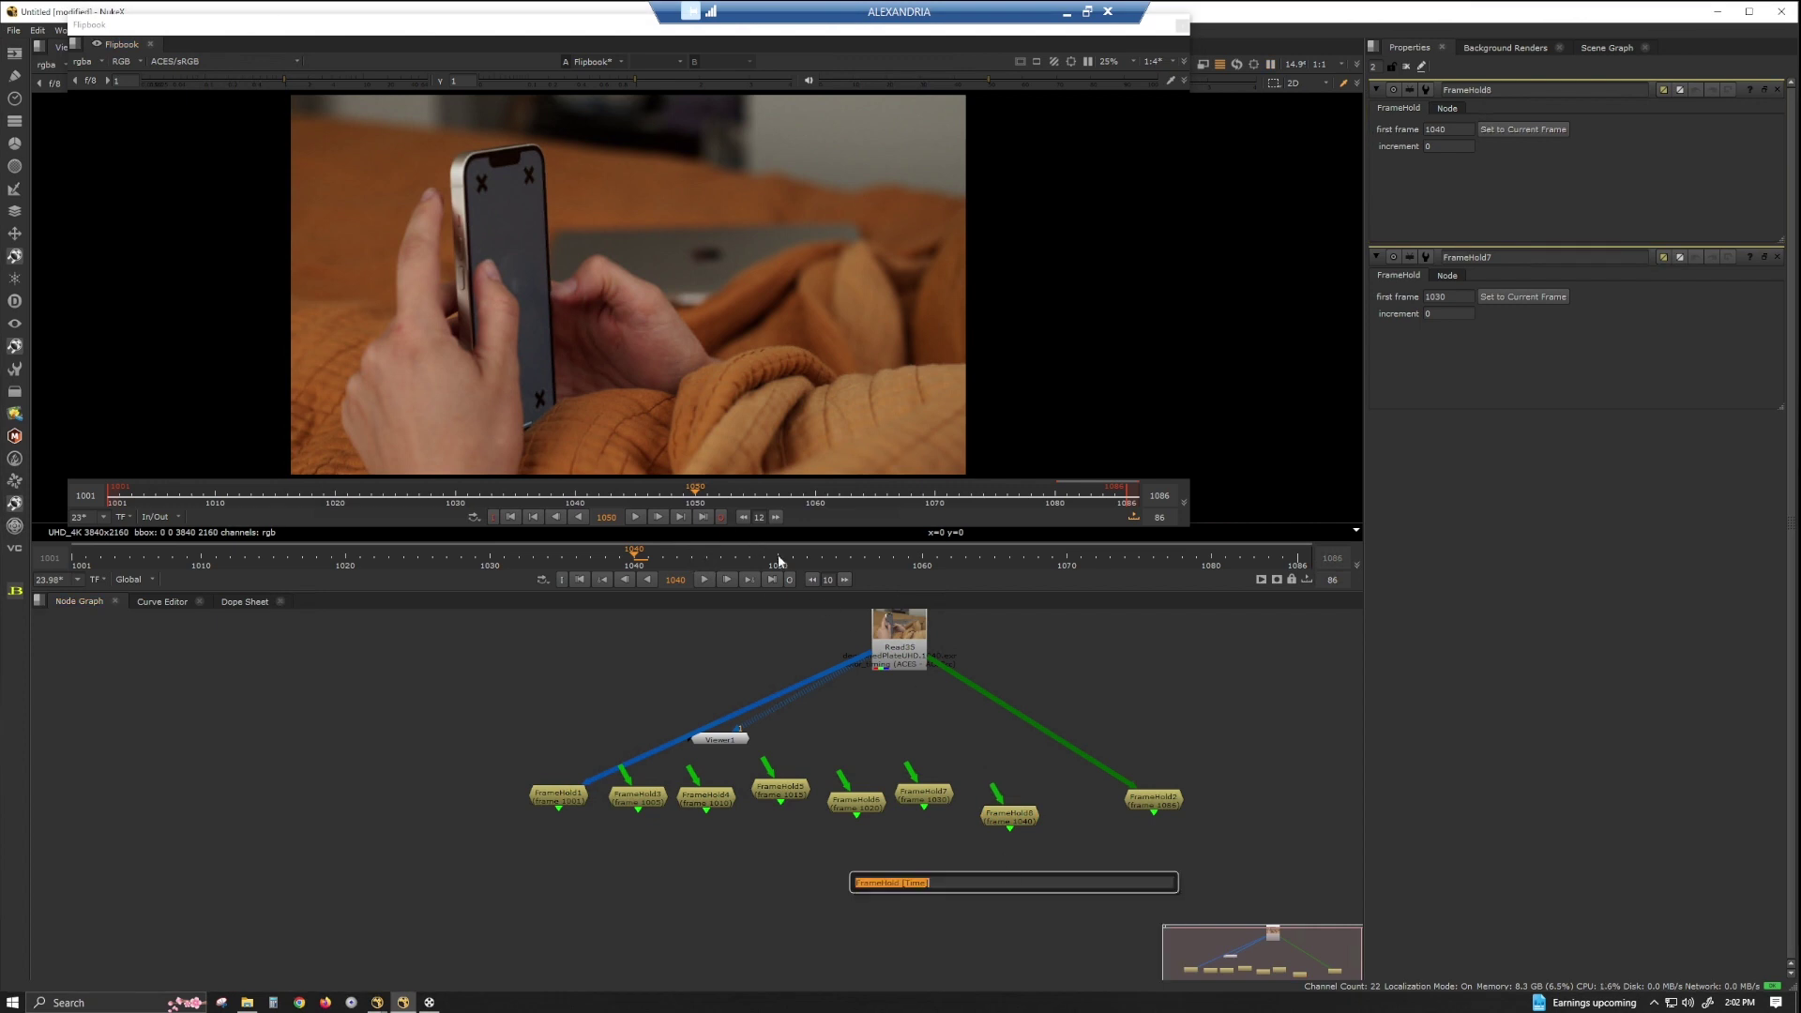
{"action": "left_click", "coordinate": [777, 560]}
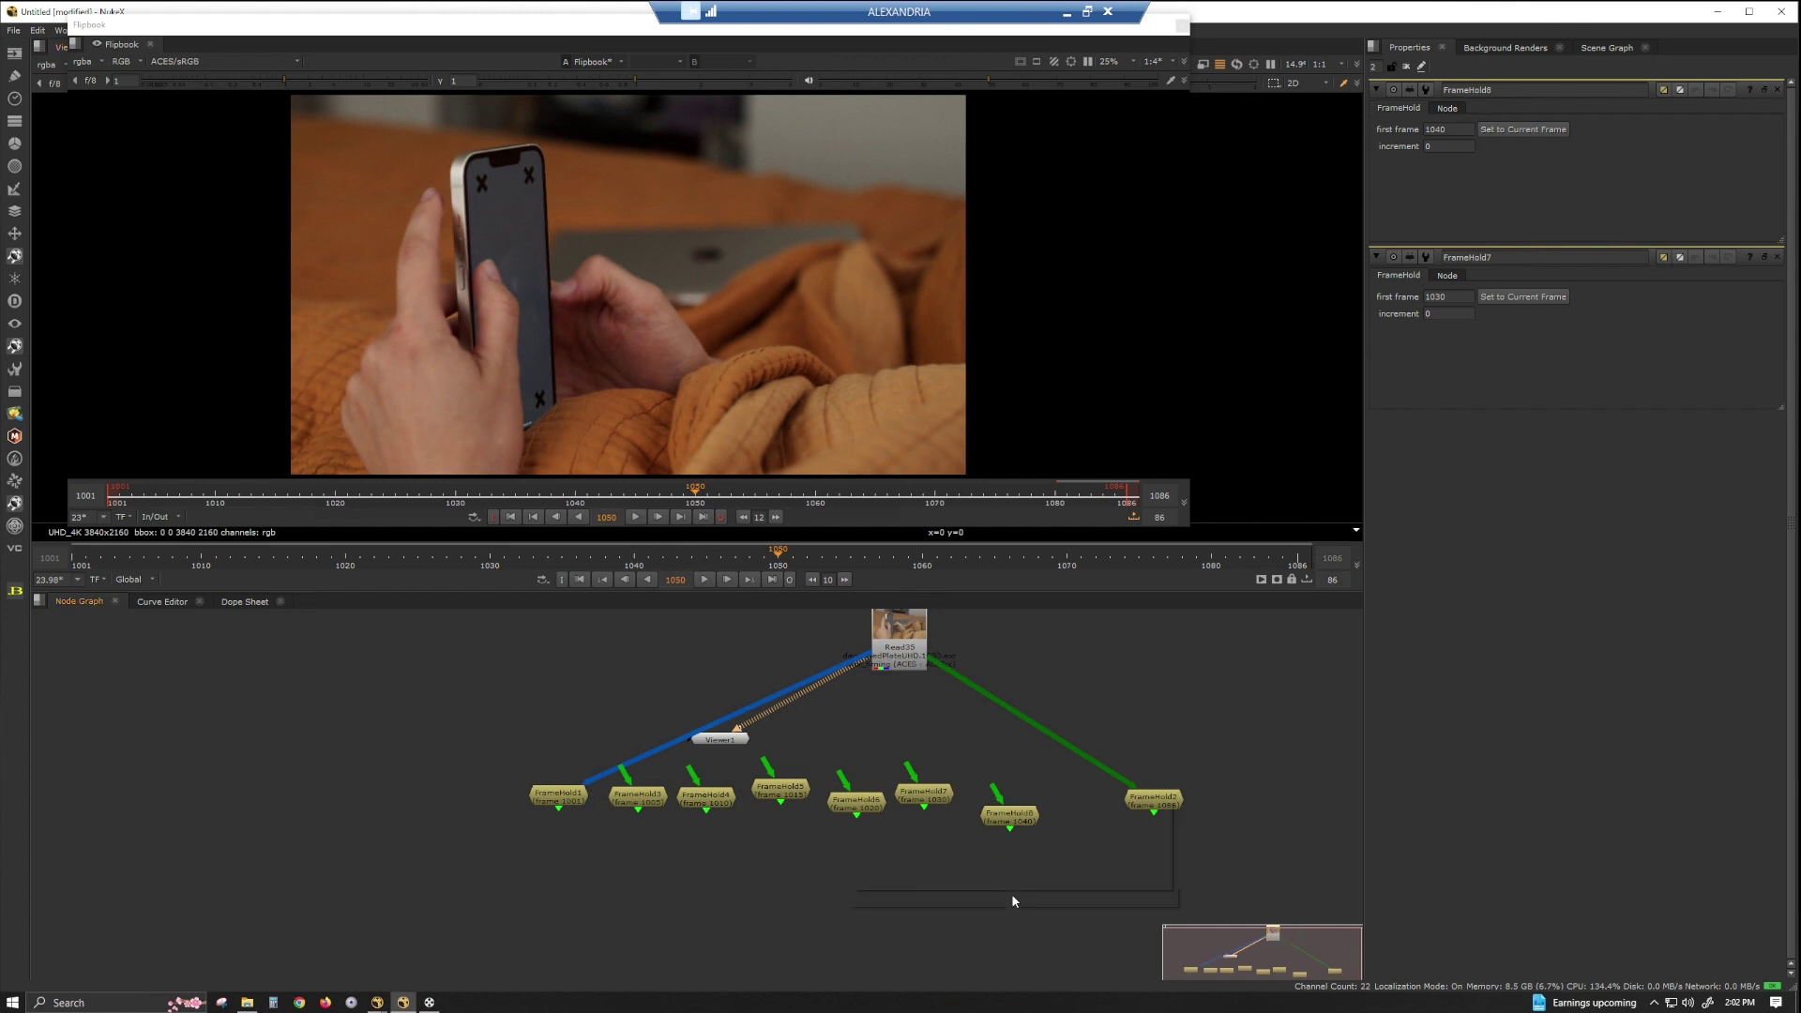
{"action": "key", "text": "Tab"}
{"action": "key", "text": "Return"}
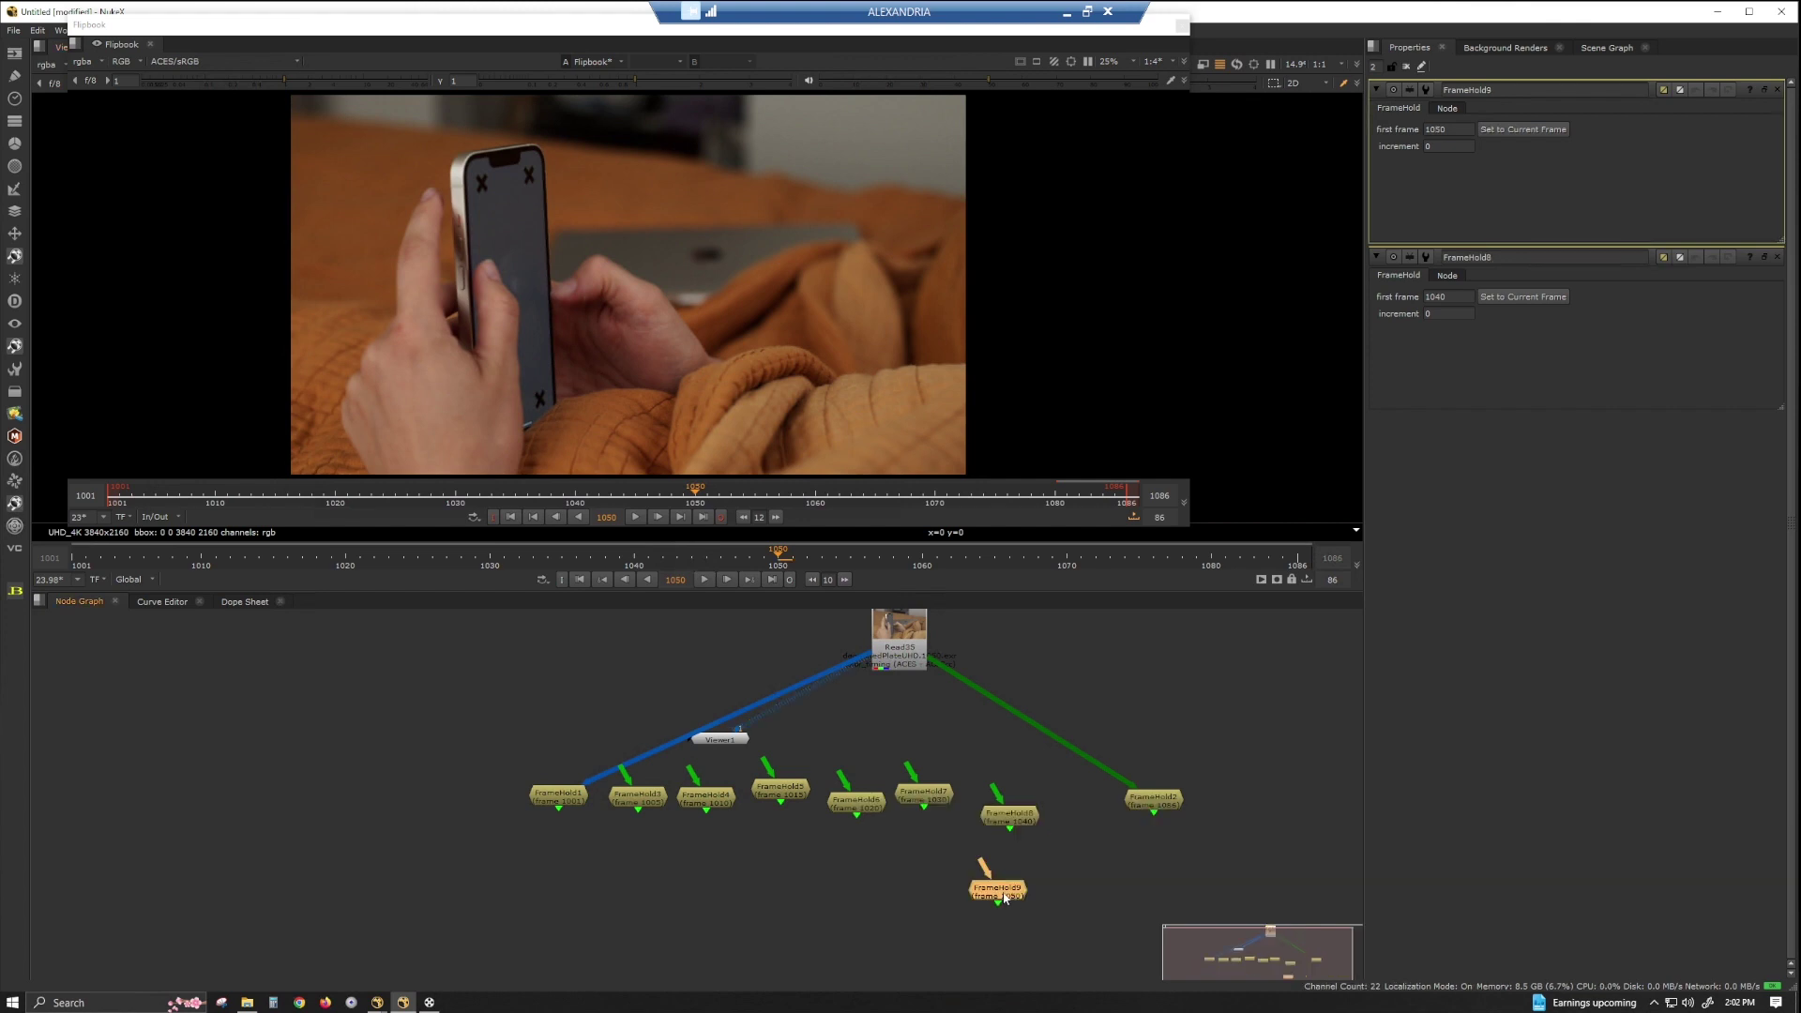
{"action": "left_click_drag", "start_coordinate": [1004, 899], "coordinate": [1310, 804]}
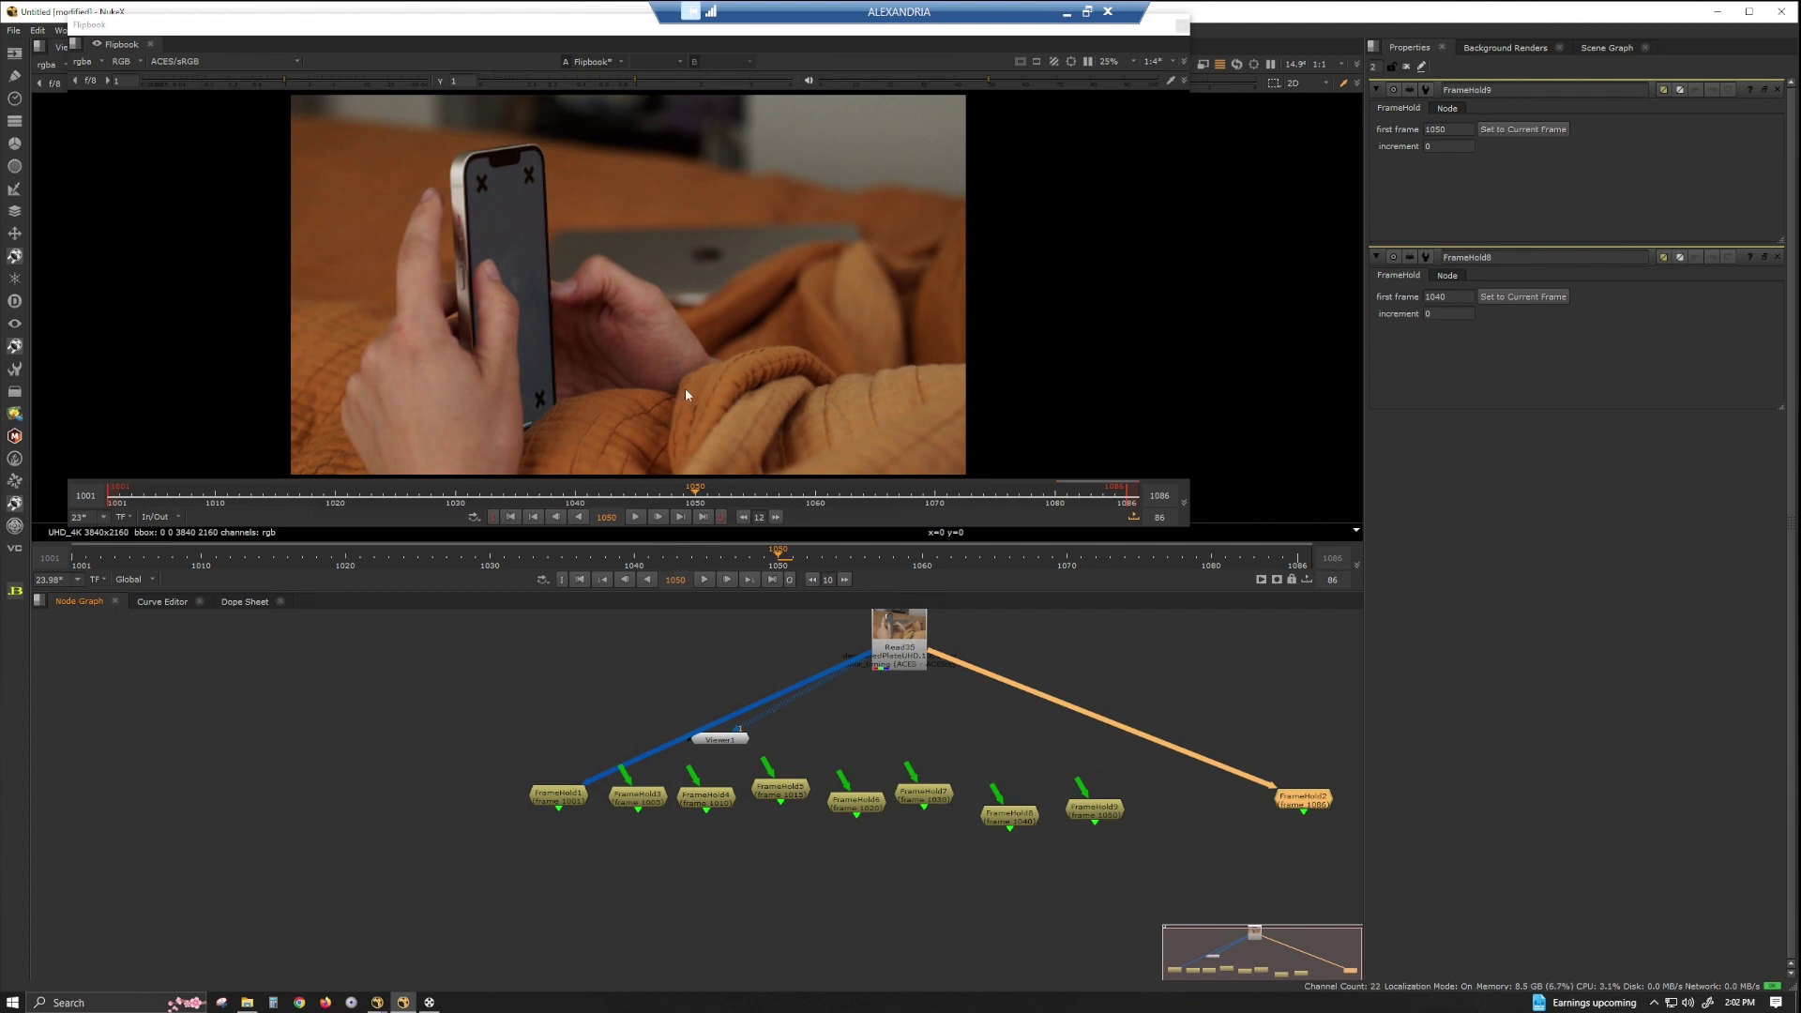
Step: Scrub the flipbook and the main timeline to frame 1060 and add a FrameHold between the frame 1050 and 1086 ones
{"action": "left_click_drag", "start_coordinate": [705, 492], "coordinate": [820, 504]}
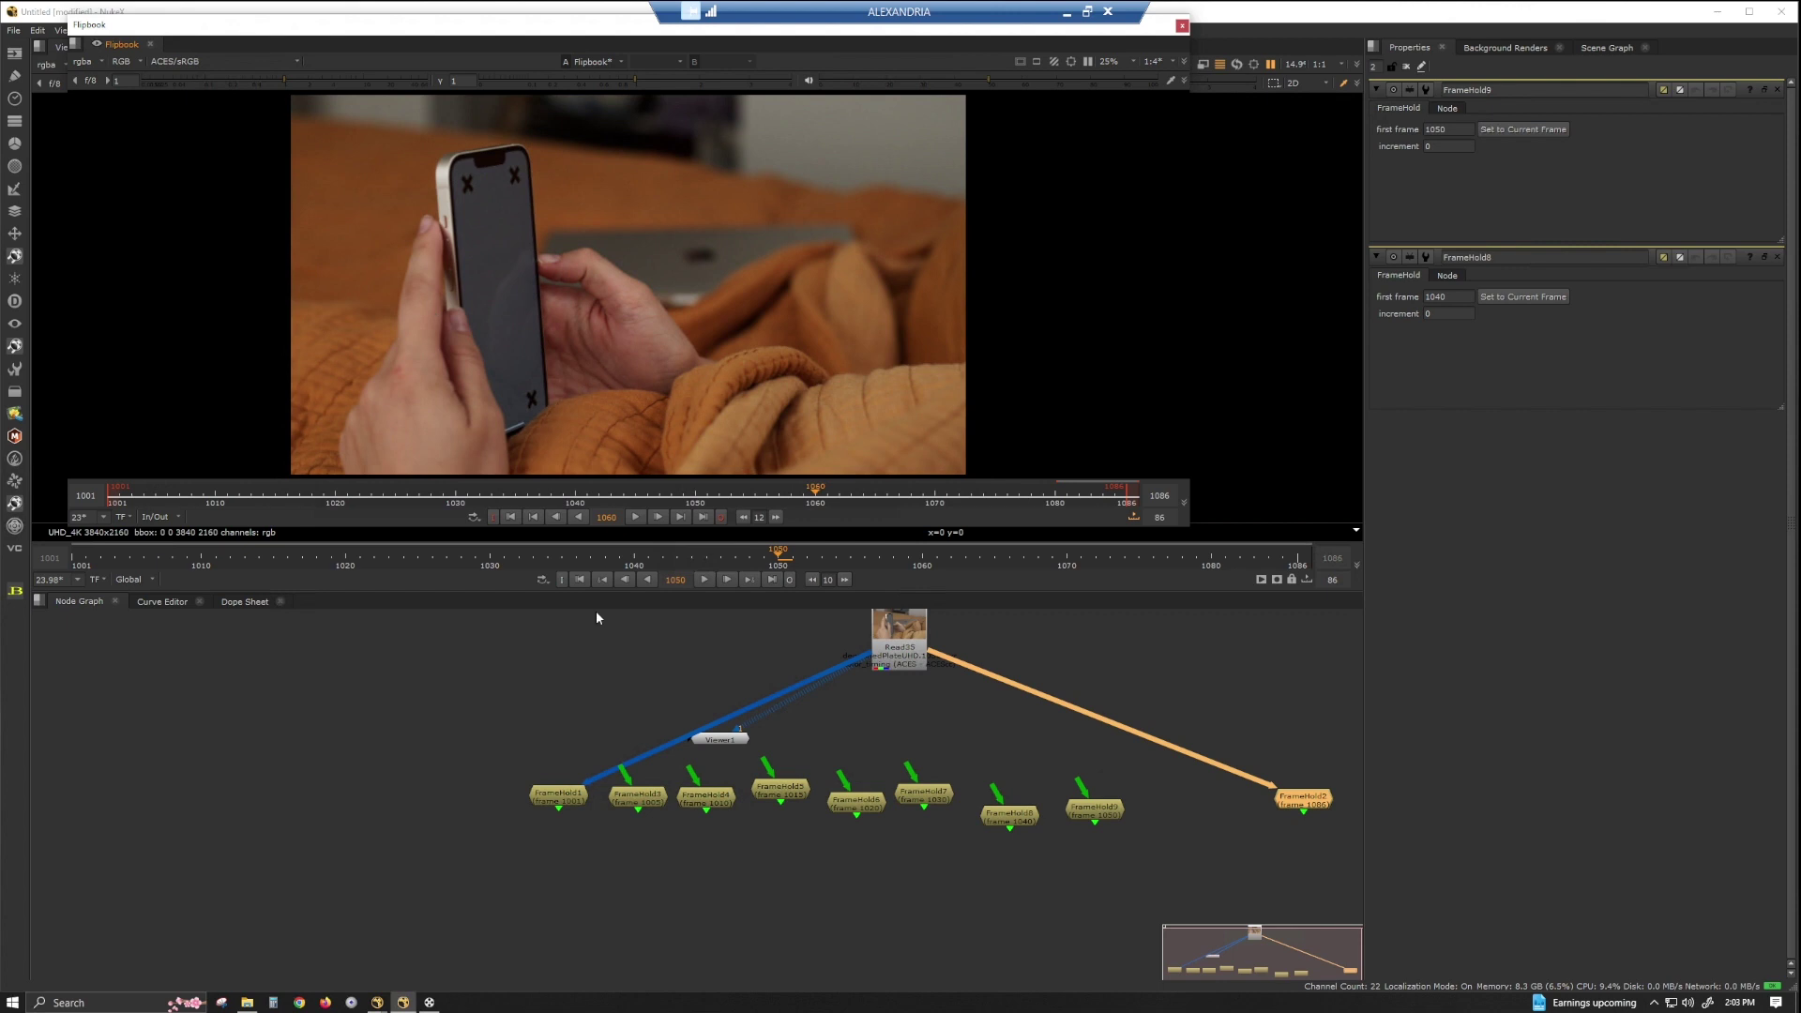
{"action": "scroll", "coordinate": [1107, 822], "scroll_direction": "down", "scroll_amount": 3}
{"action": "scroll", "coordinate": [1079, 821], "scroll_direction": "up", "scroll_amount": 6}
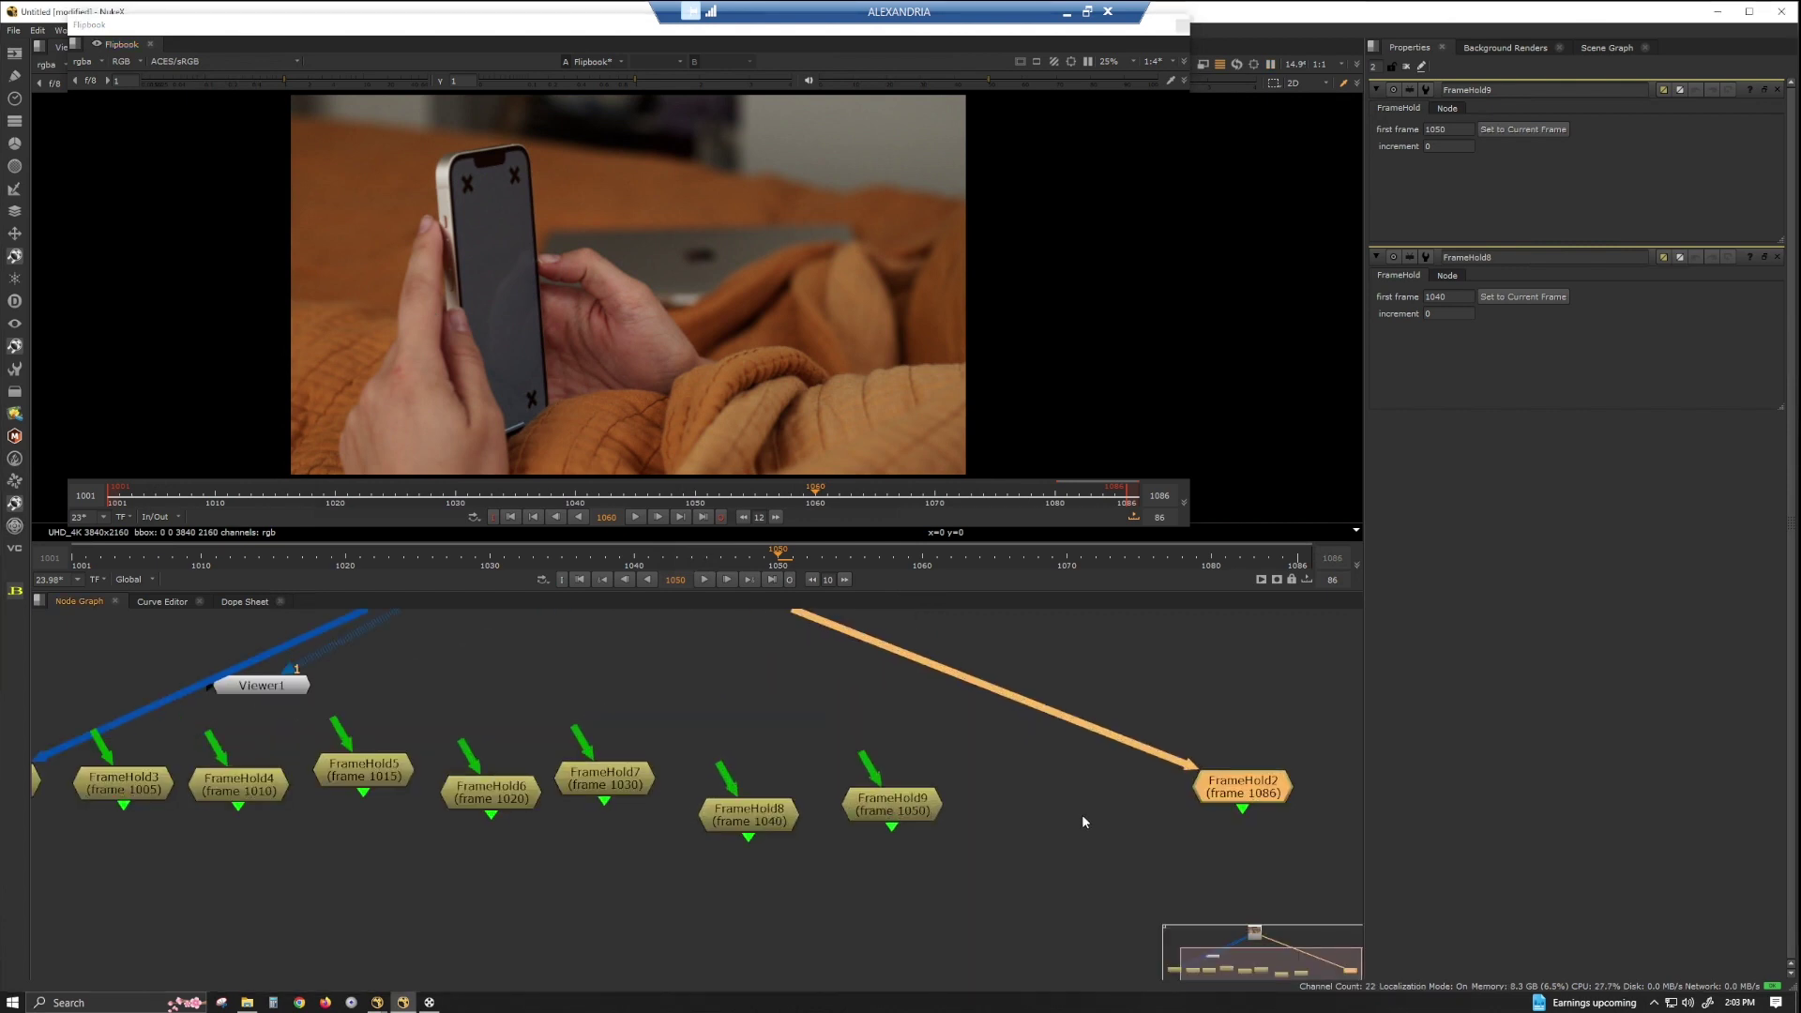
{"action": "left_click", "coordinate": [1082, 822]}
{"action": "key", "text": "Tab"}
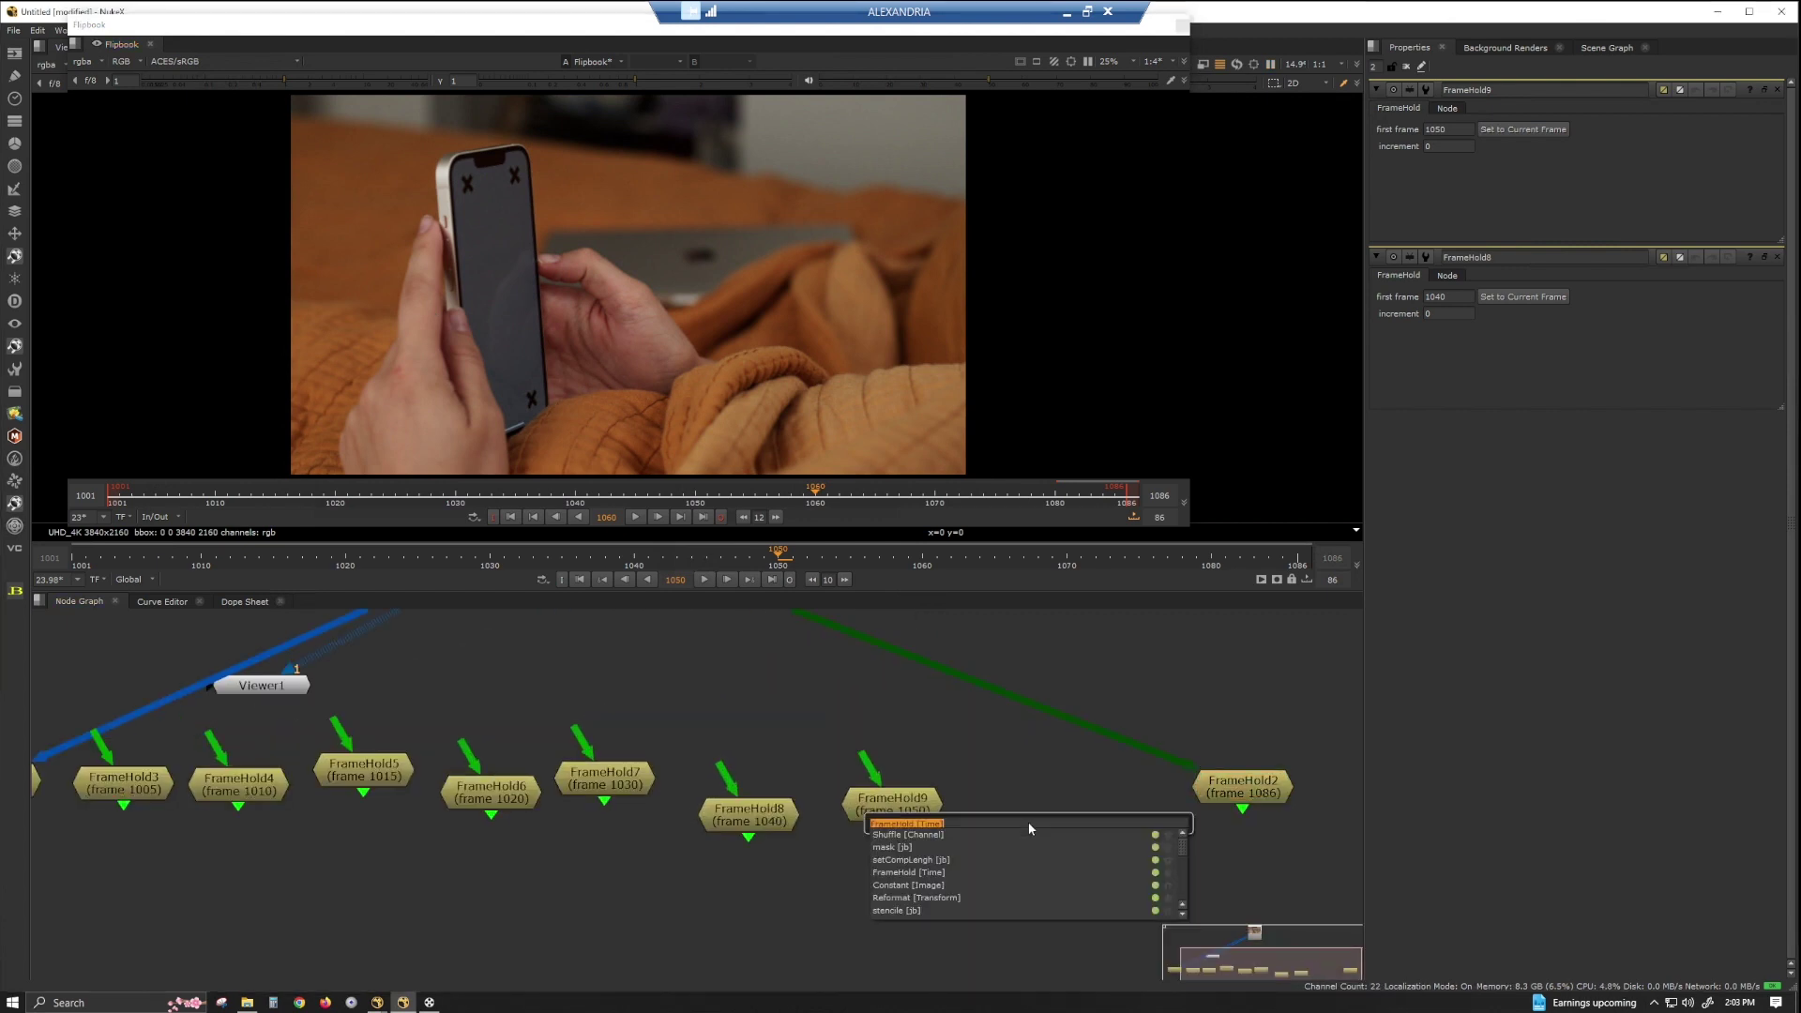
{"action": "left_click", "coordinate": [924, 557]}
{"action": "key", "text": "Tab"}
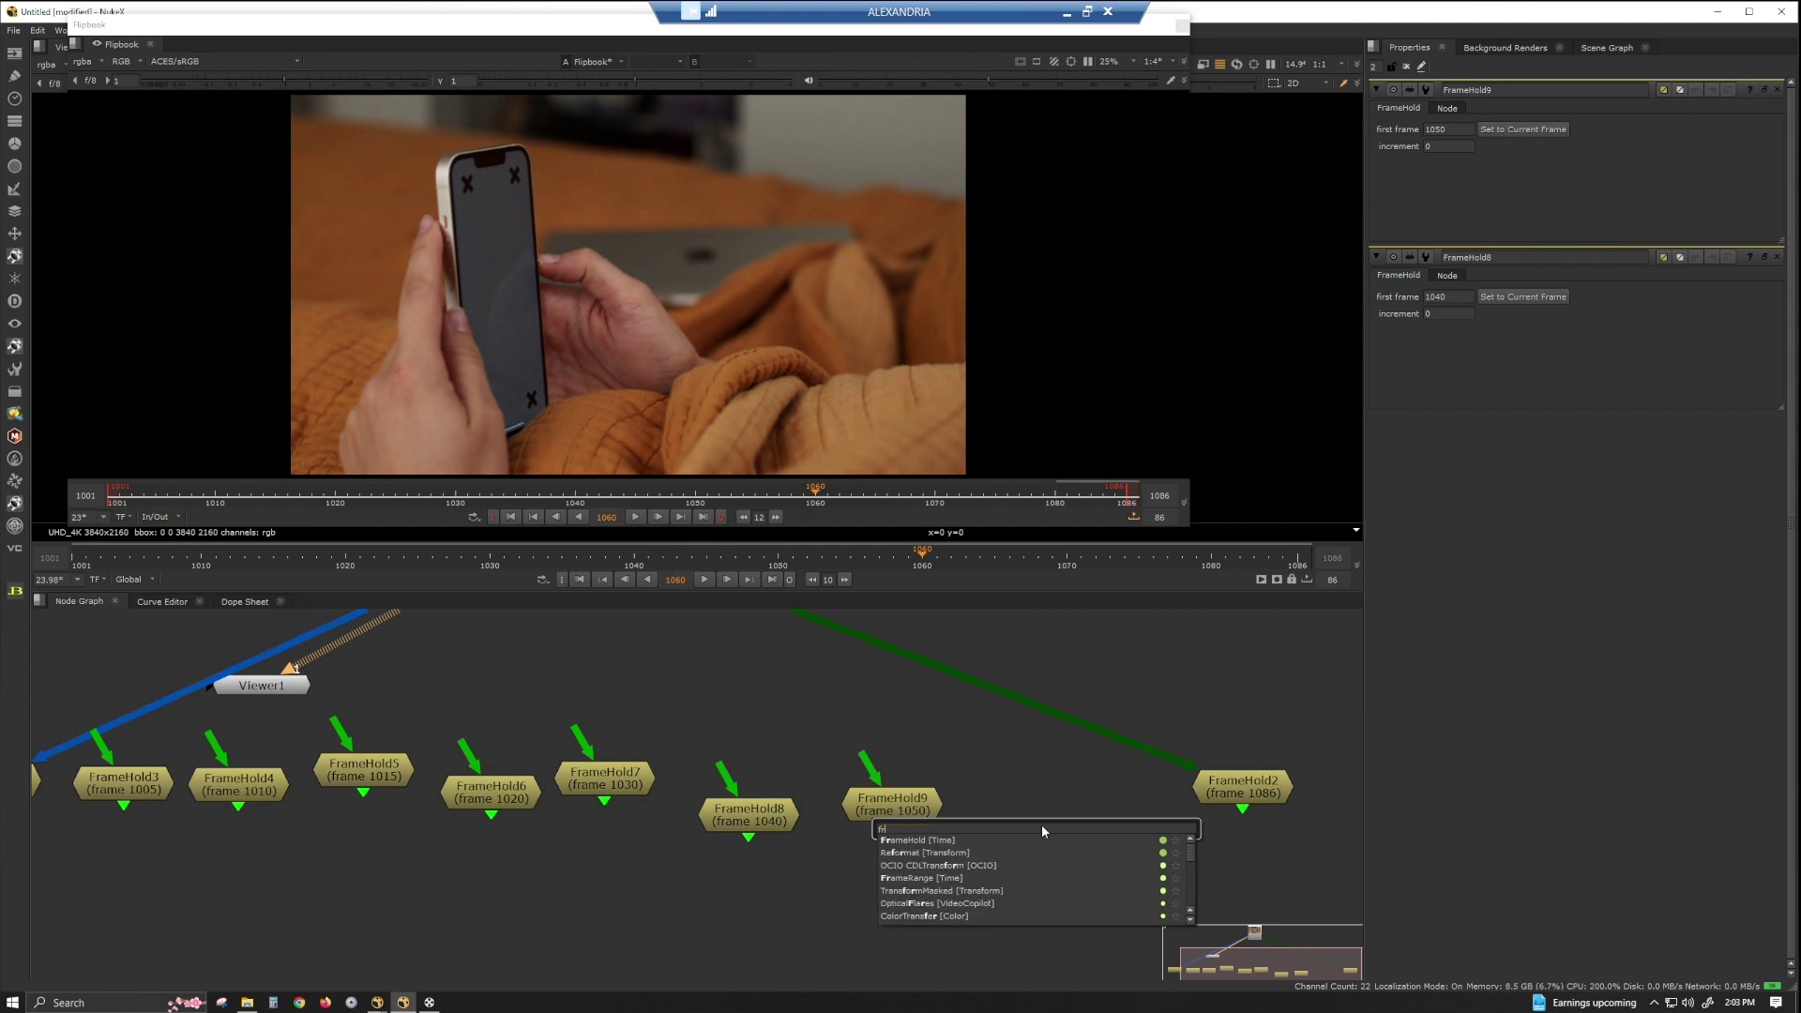
{"action": "key", "text": "Return"}
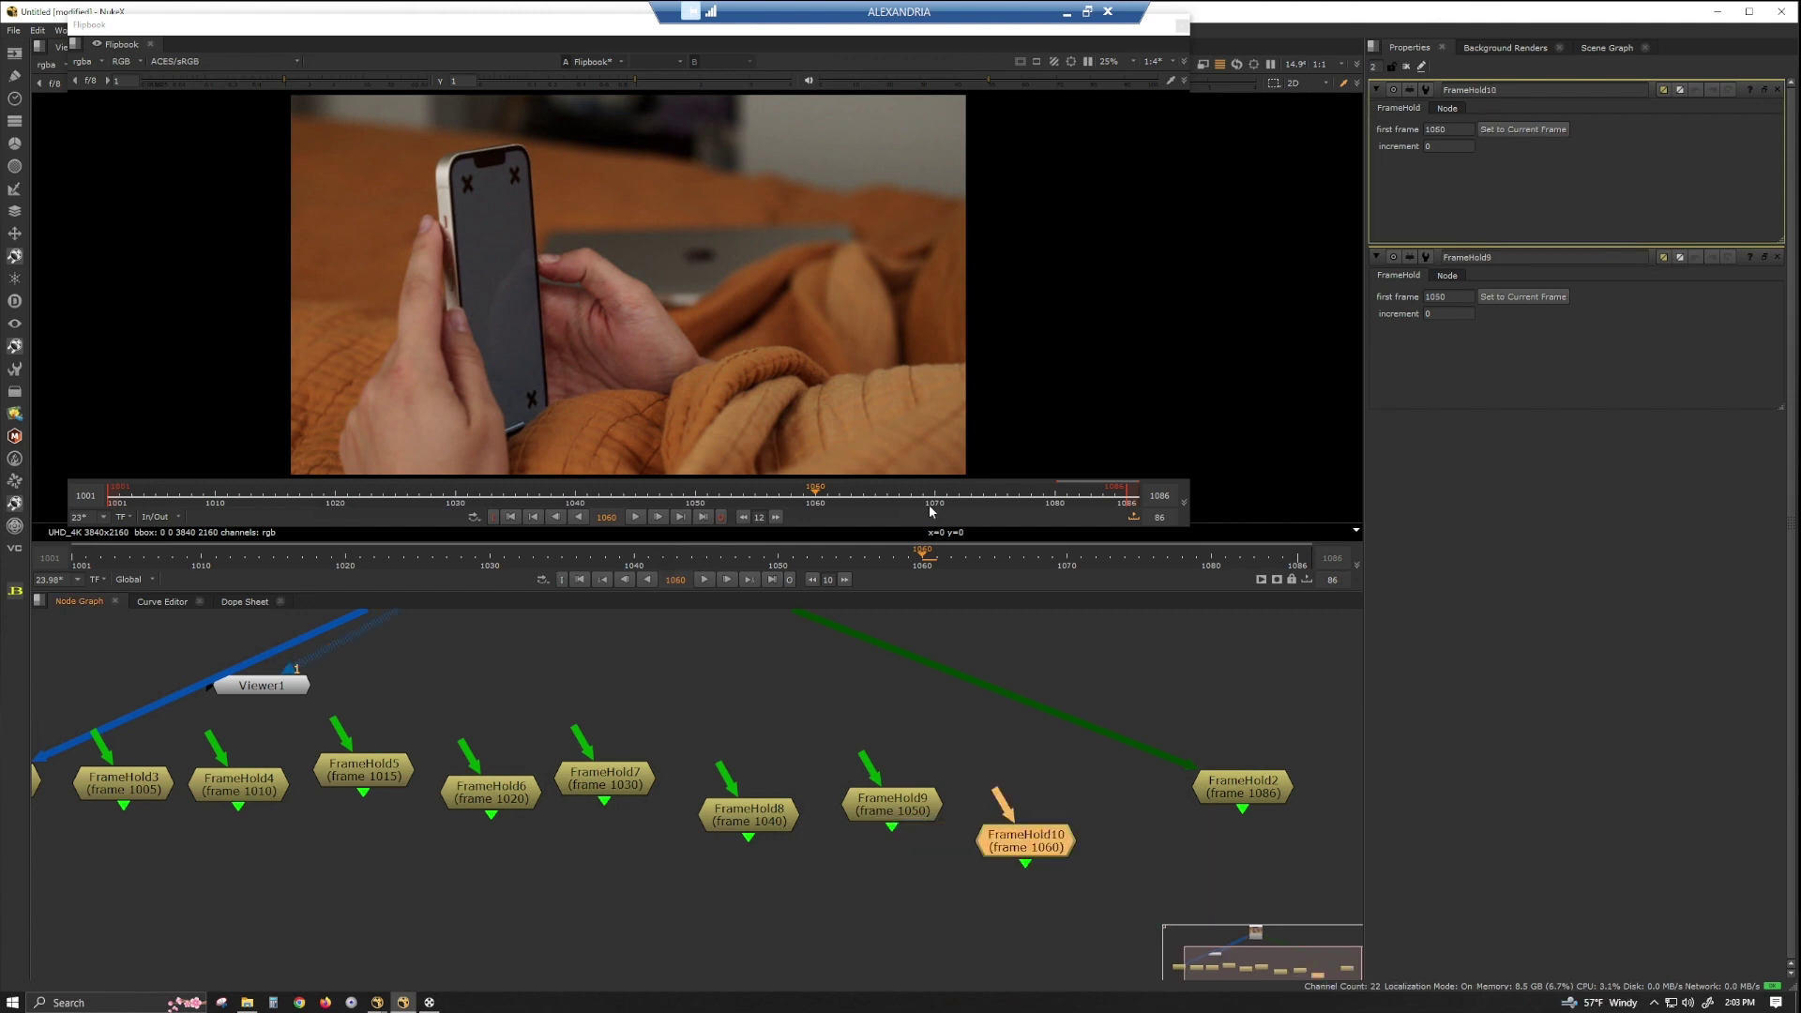
Step: Scrub the flipbook to frame 1070
{"action": "left_click", "coordinate": [935, 497]}
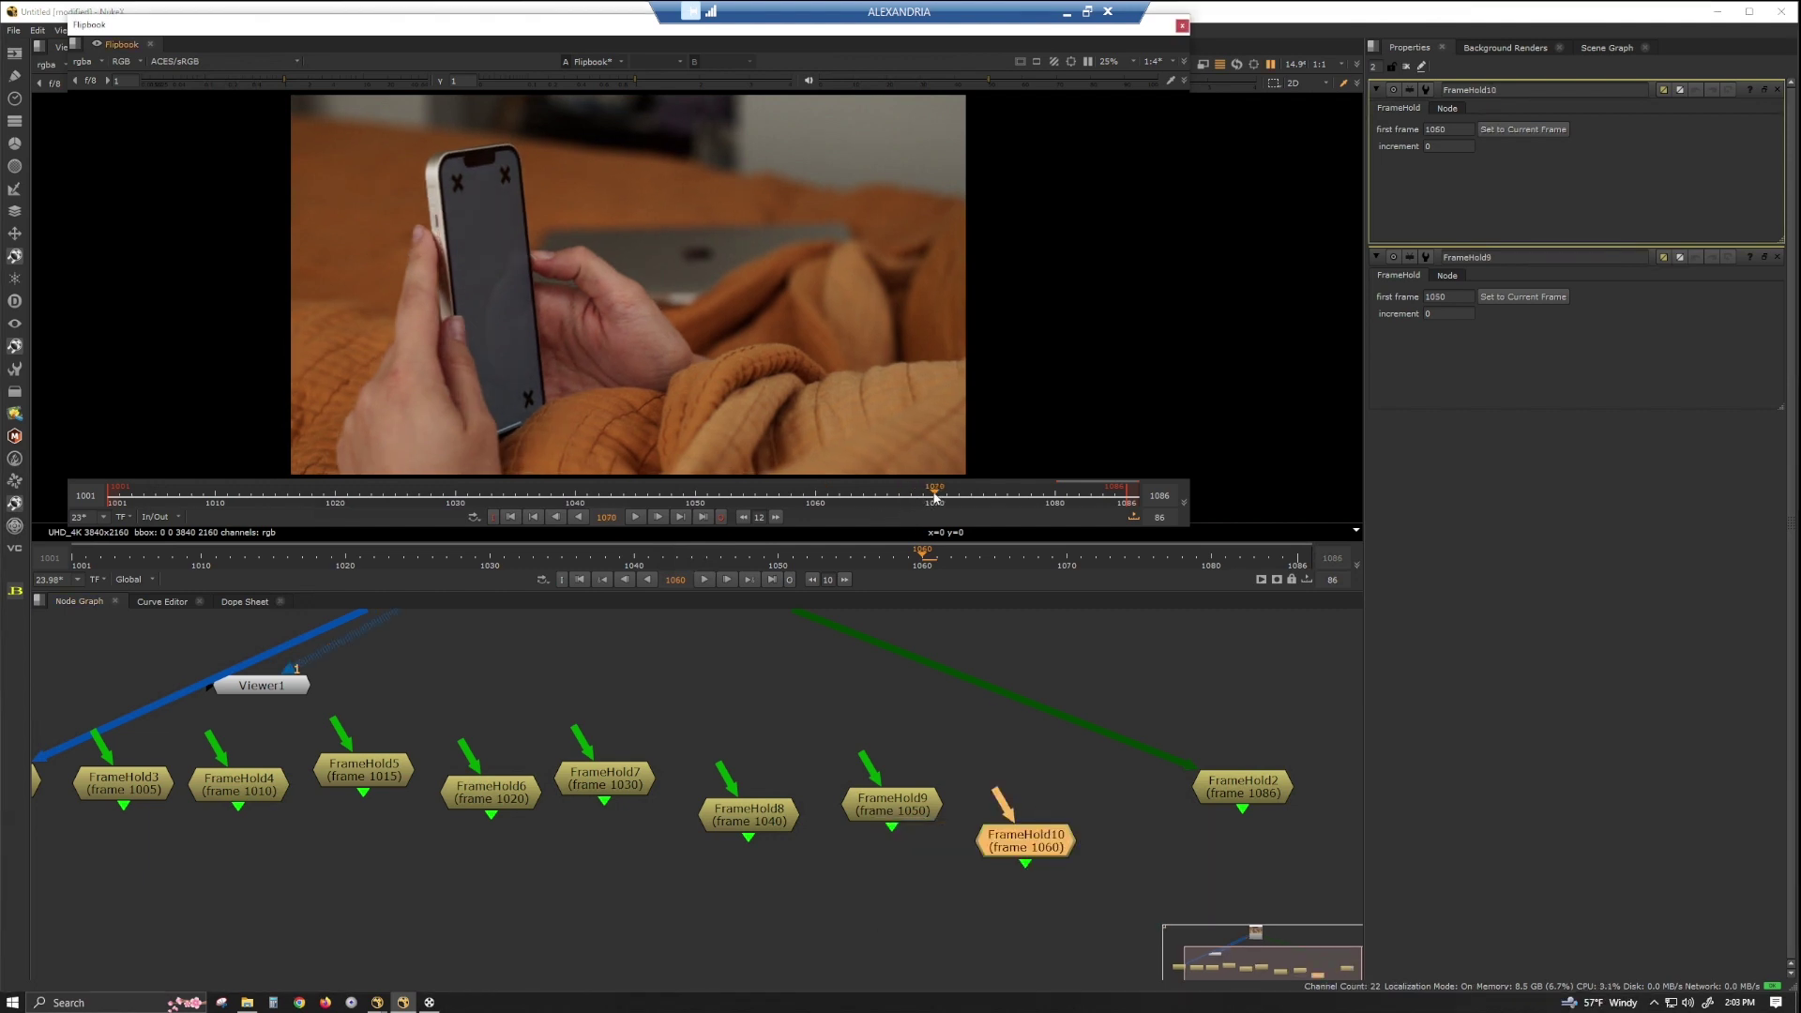
{"action": "mouse_move", "coordinate": [934, 497]}
{"action": "left_mouse_down"}
{"action": "mouse_move", "coordinate": [868, 489]}
{"action": "mouse_move", "coordinate": [1135, 497]}
{"action": "mouse_move", "coordinate": [825, 497]}
{"action": "mouse_move", "coordinate": [1128, 532]}
{"action": "mouse_move", "coordinate": [937, 513]}
{"action": "left_mouse_up"}
{"action": "middle_click_drag", "start_coordinate": [932, 872], "coordinate": [702, 820]}
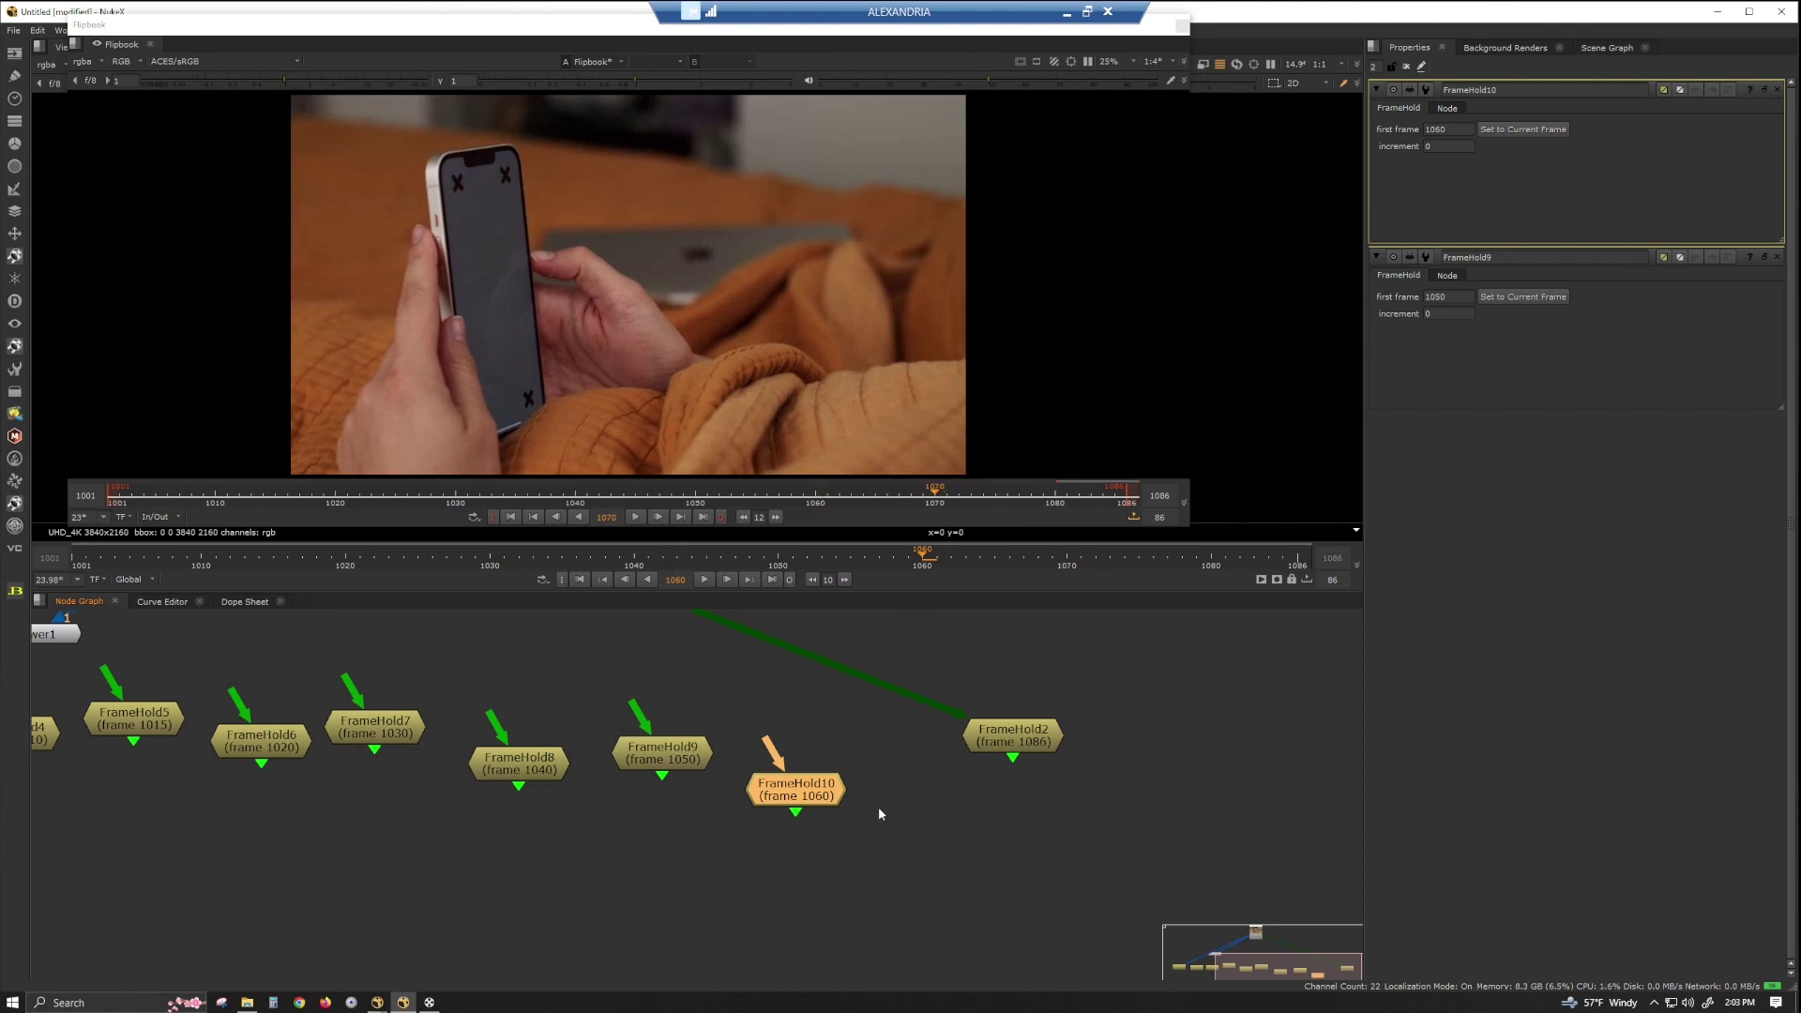
{"action": "left_click", "coordinate": [921, 834]}
{"action": "key", "text": "Tab"}
{"action": "type", "text": "framehold"}
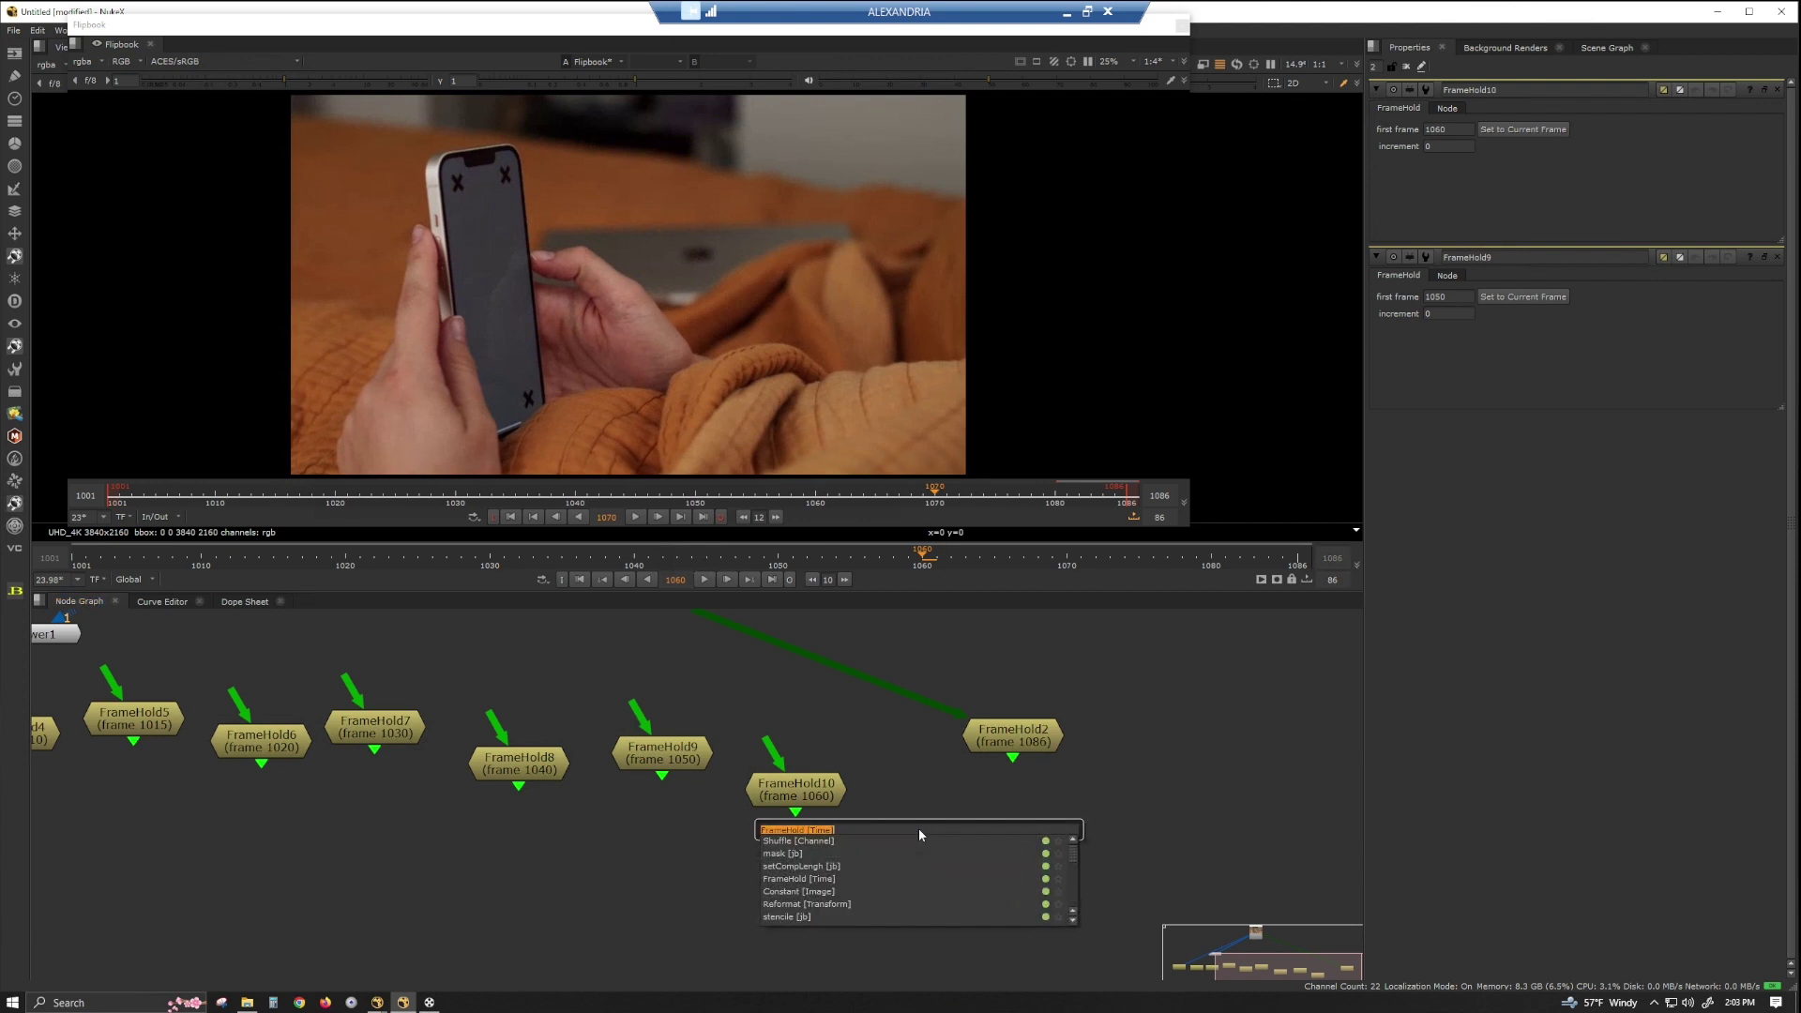
{"action": "key", "text": "Return"}
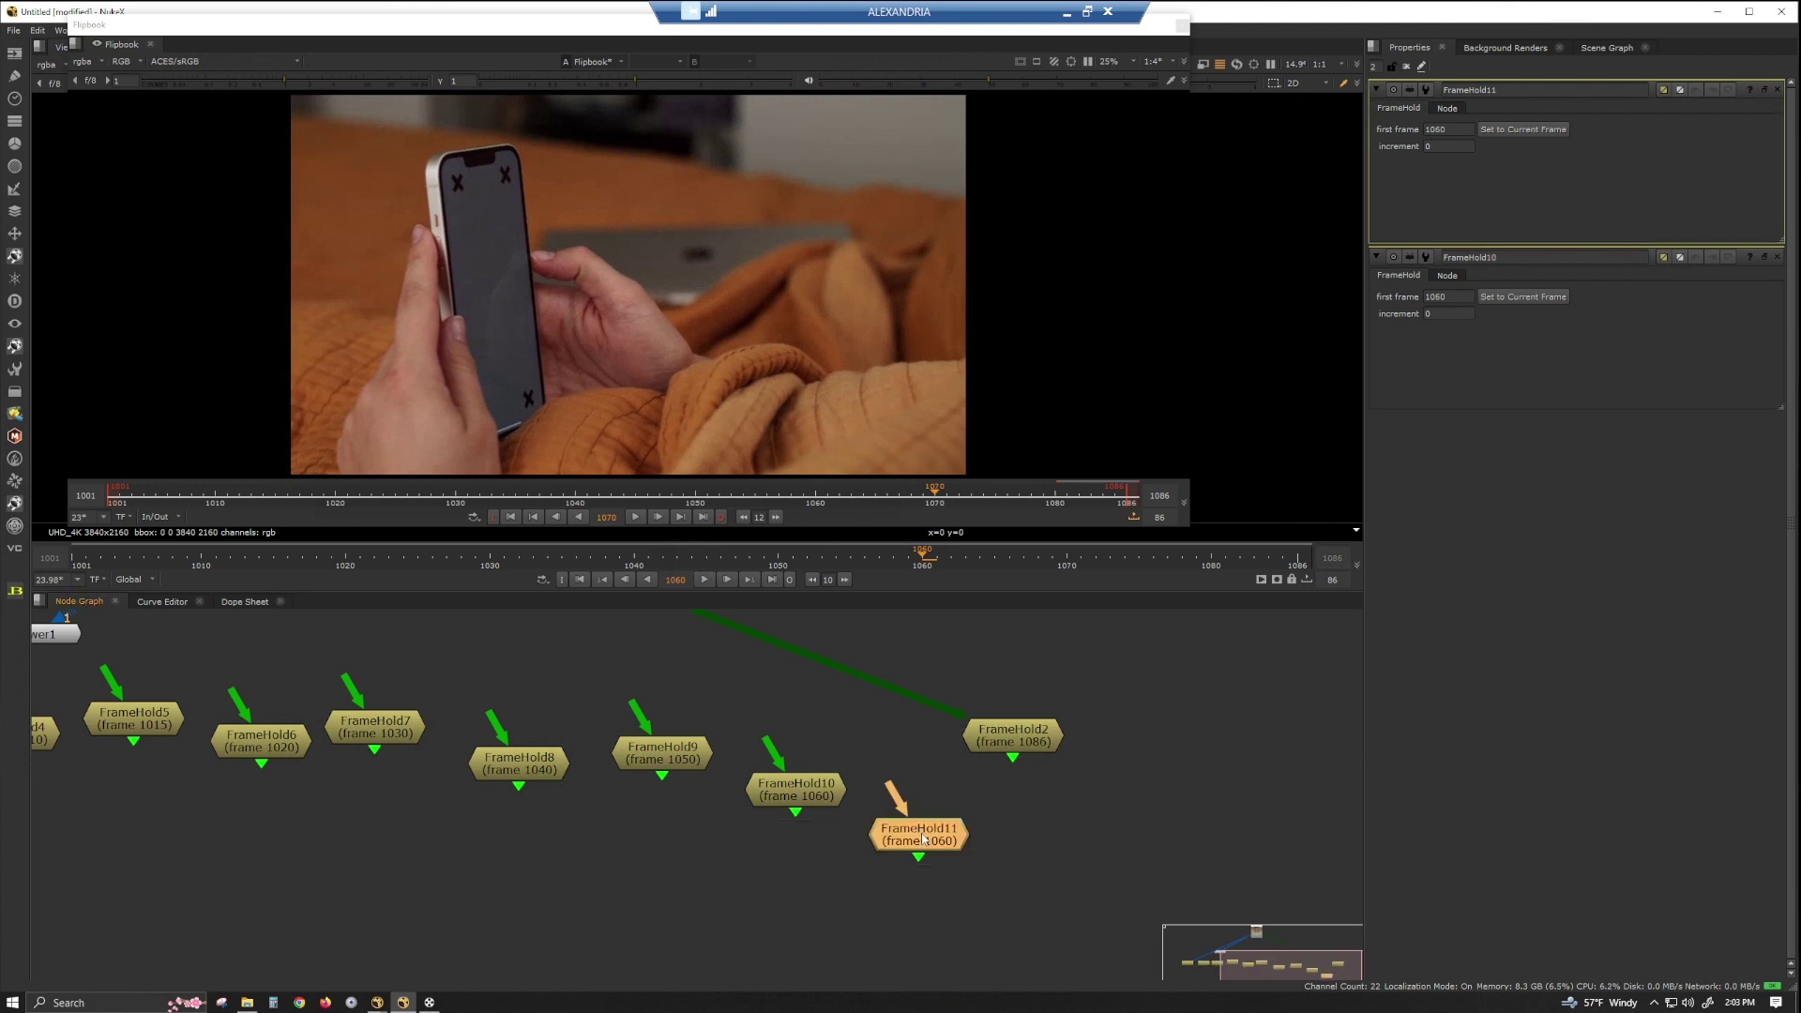
{"action": "key", "text": "Delete"}
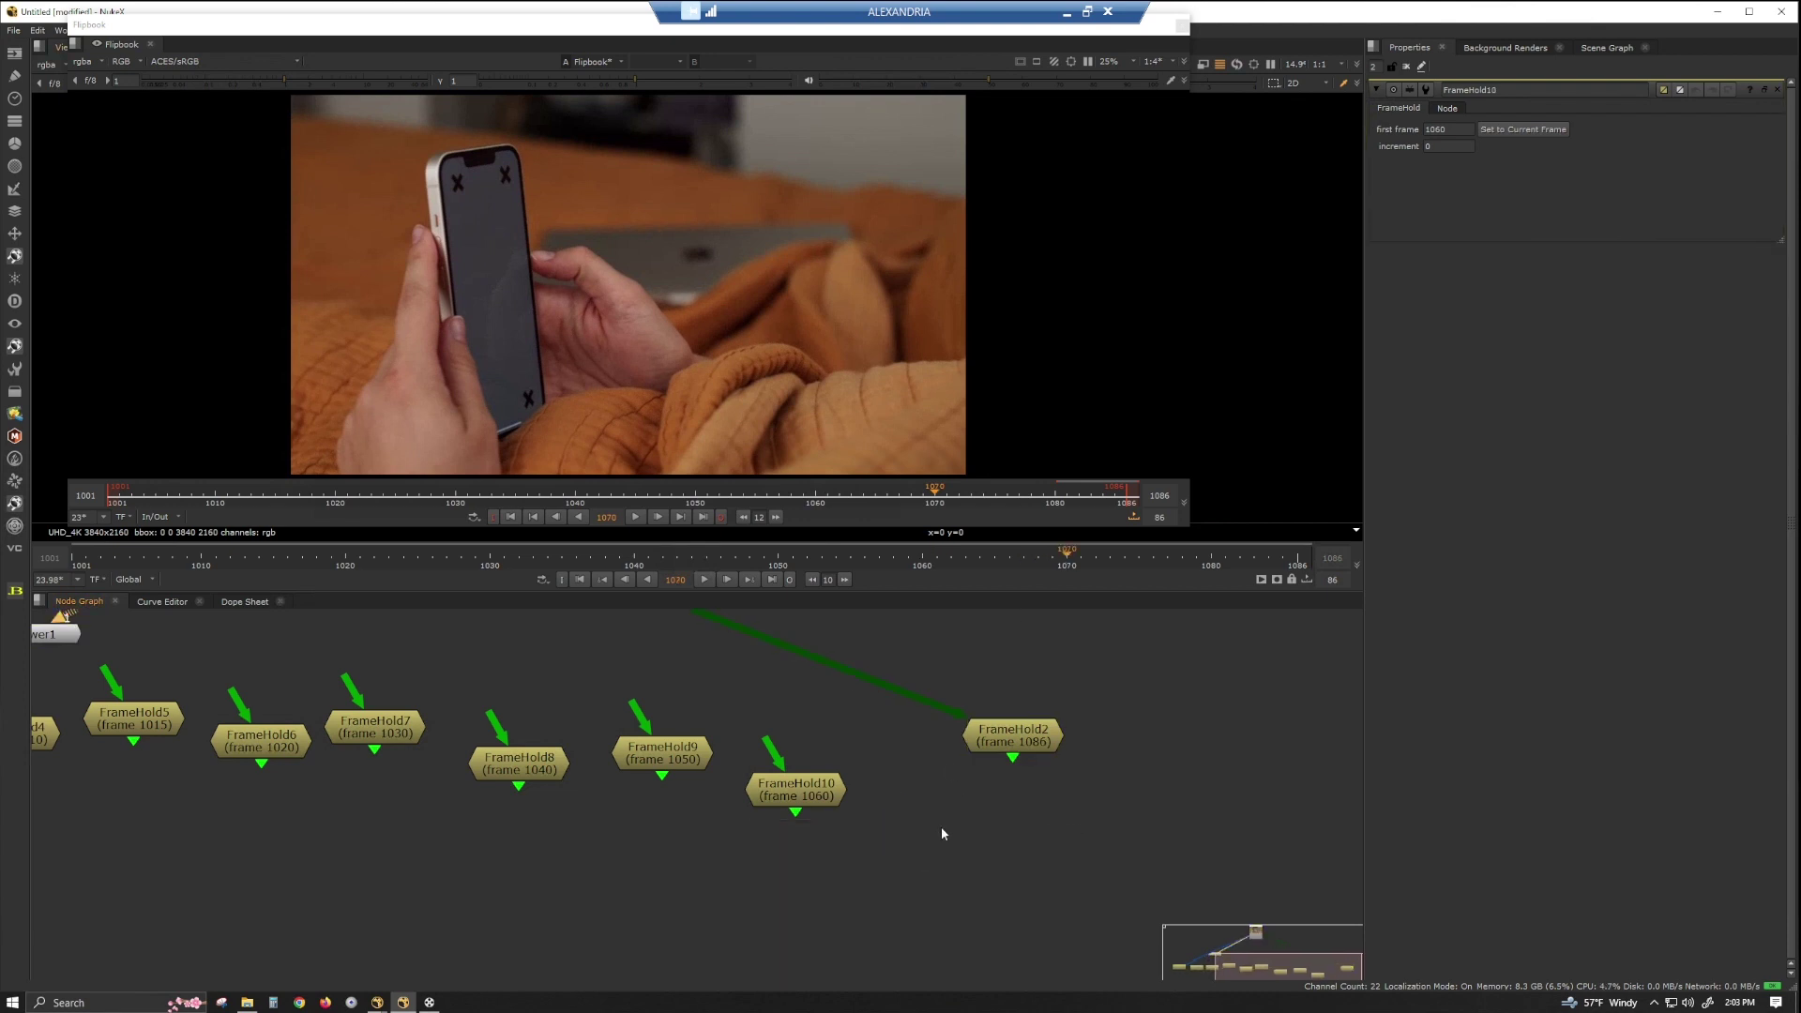
Step: With the main timeline at frame 1070, add a FrameHold between the frame 1060 and 1086 ones
{"action": "key", "text": "Tab"}
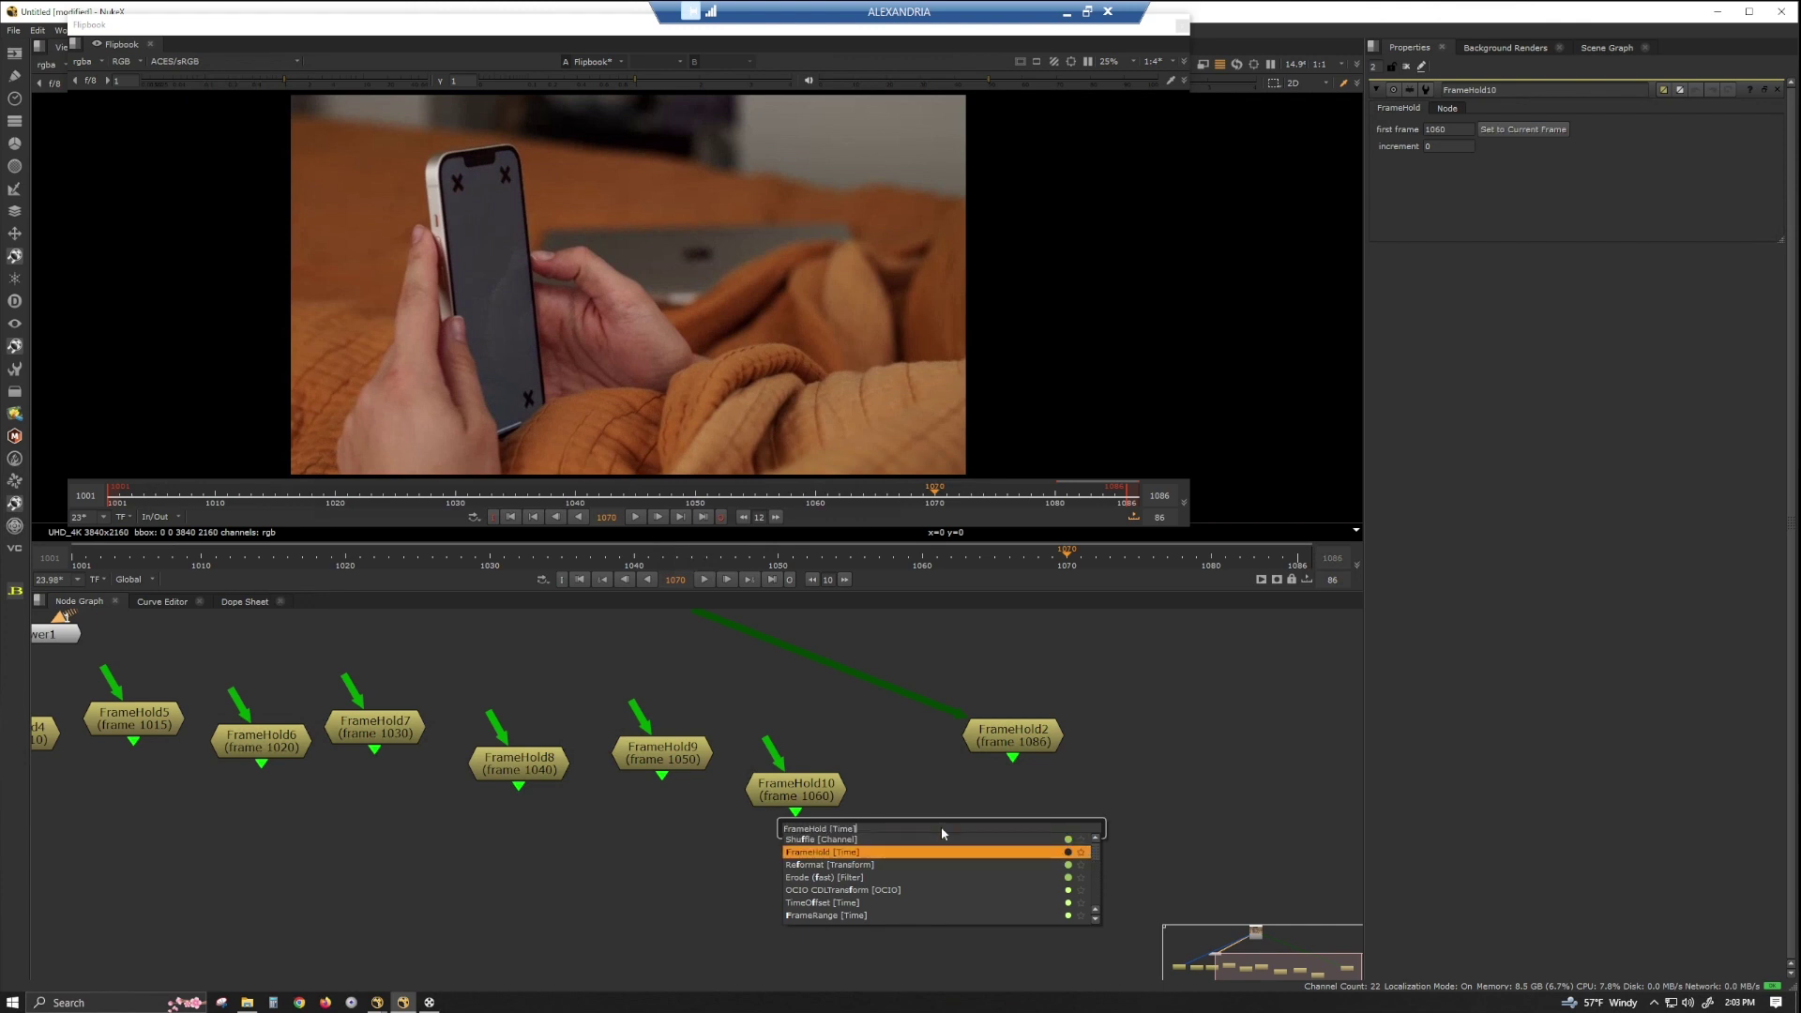
{"action": "key", "text": "Return"}
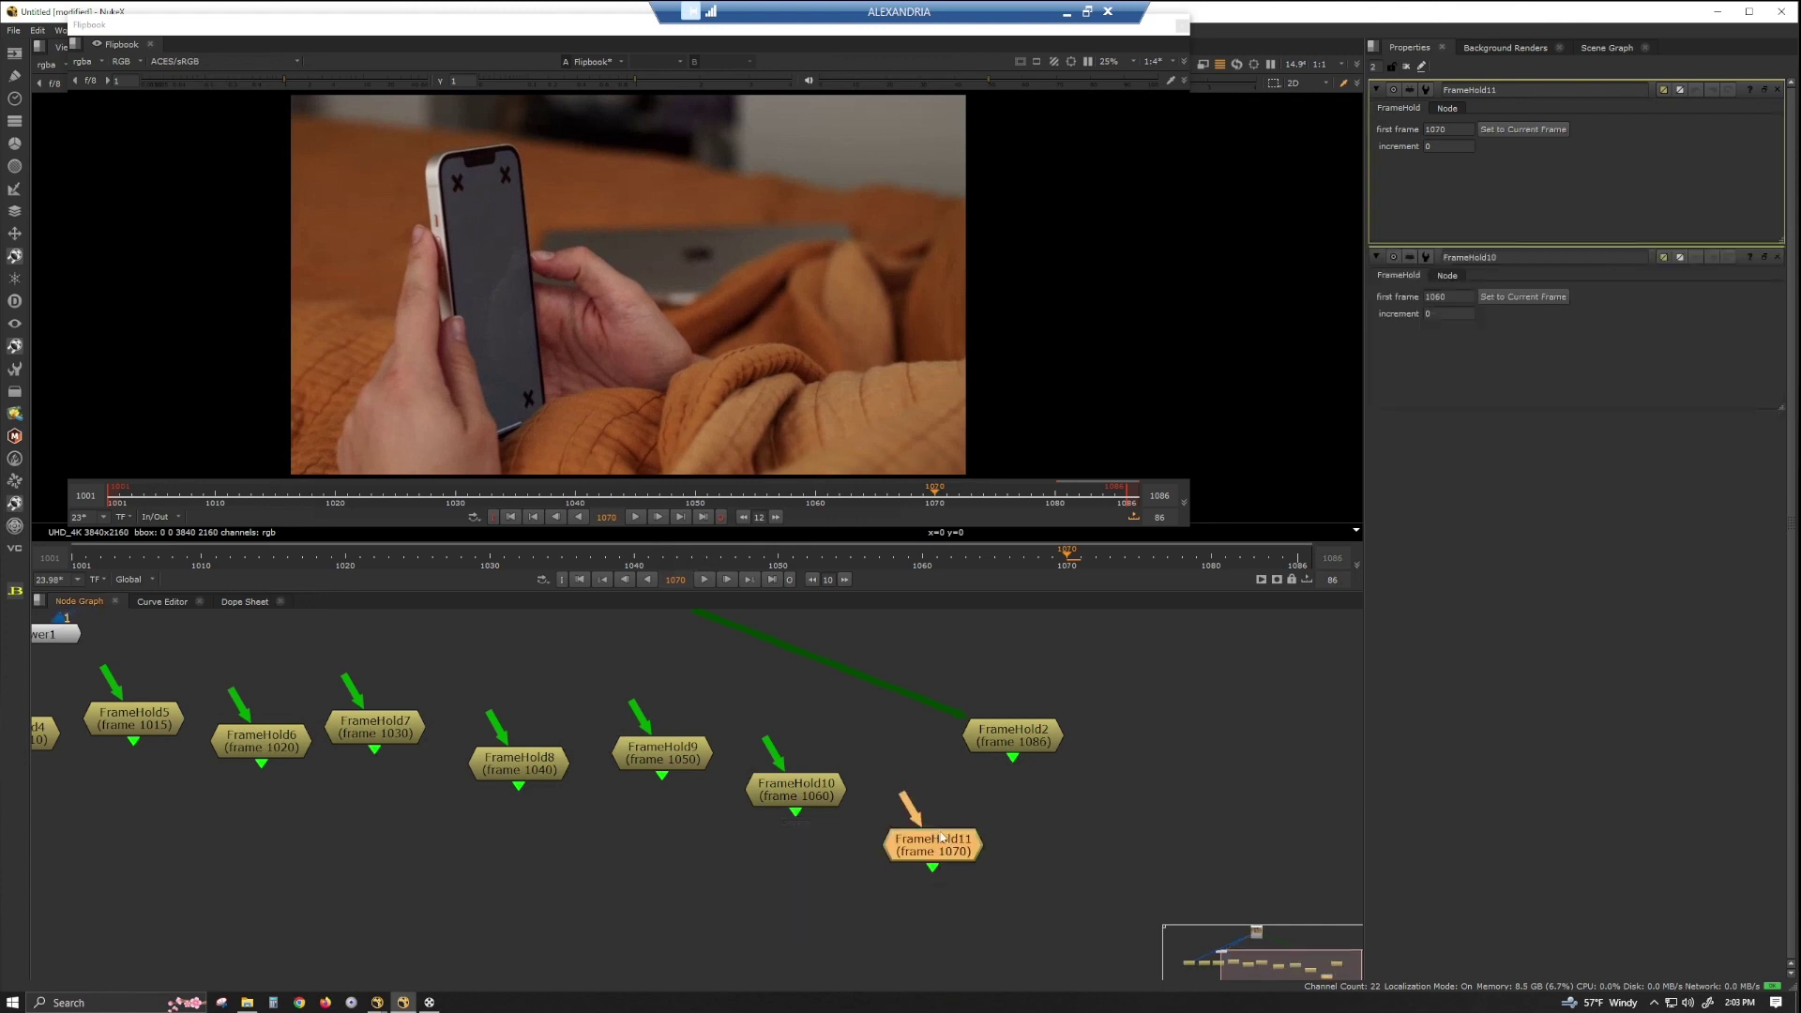
{"action": "left_click_drag", "start_coordinate": [943, 838], "coordinate": [944, 797]}
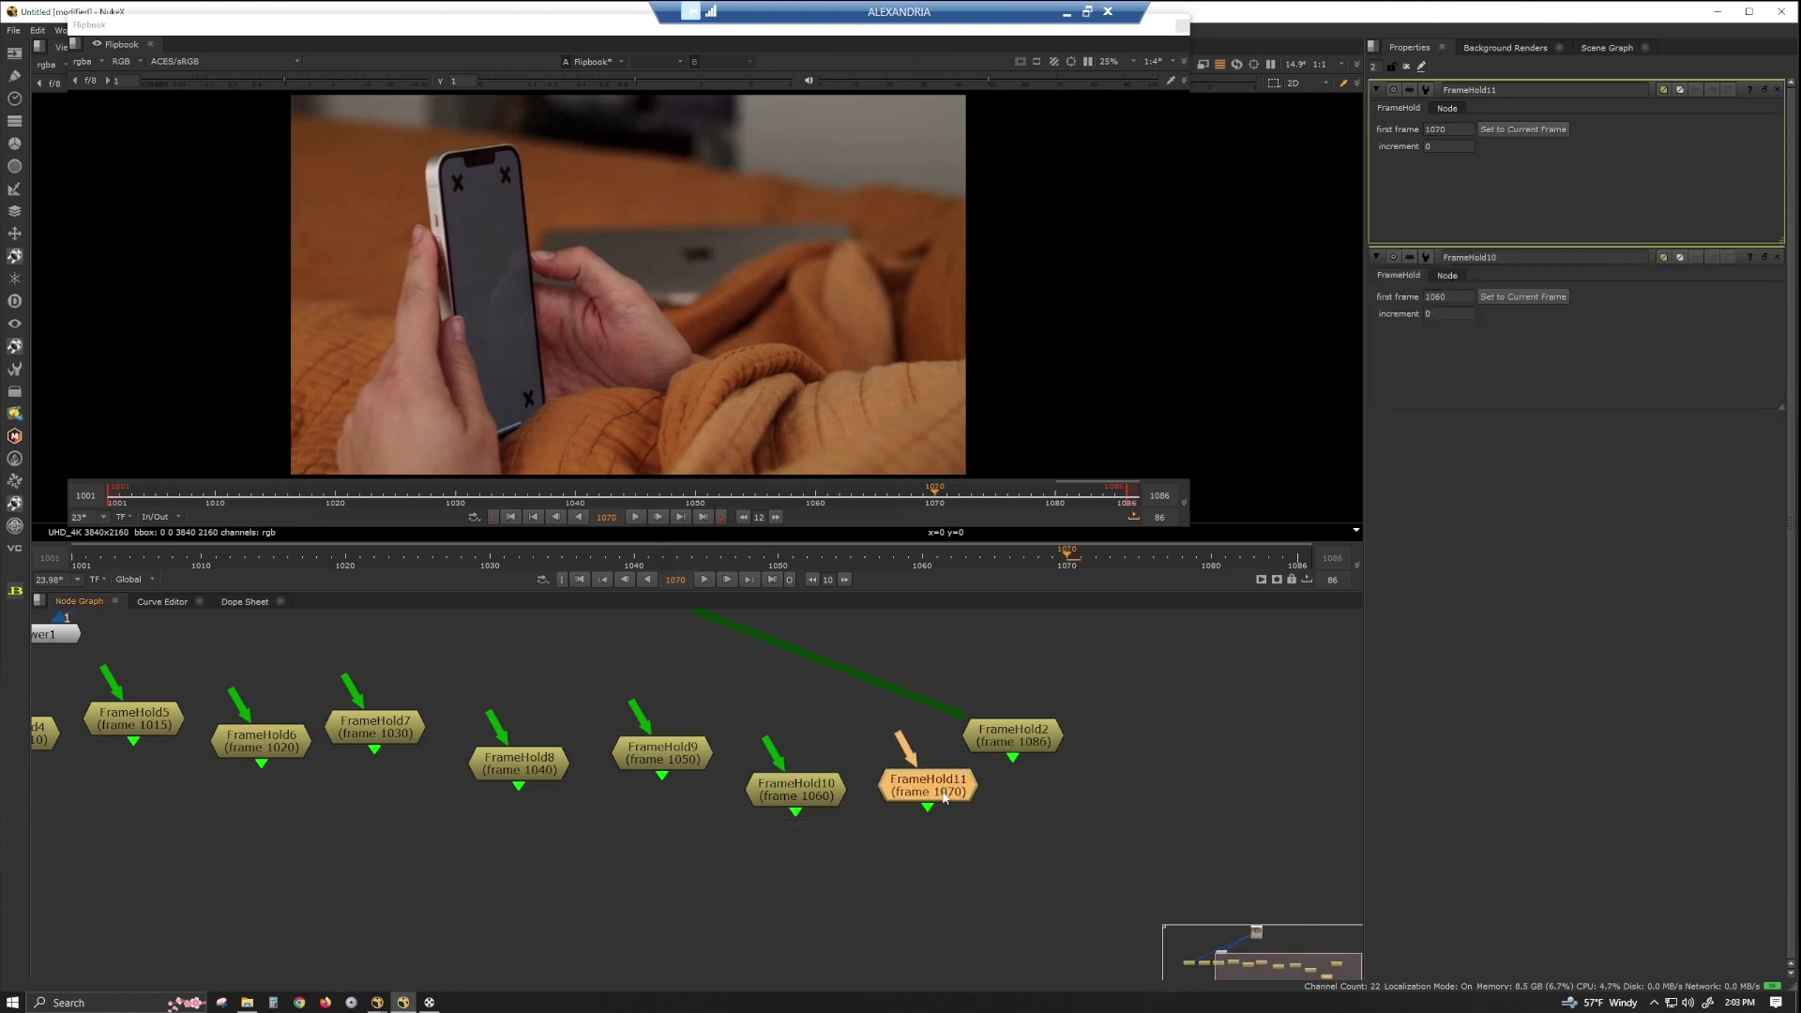
Step: Spread out the FrameHold row, adjusting the frame 1010 one and shifting the frame 1070 and 1086 ones farther right
{"action": "left_click_drag", "start_coordinate": [1051, 751], "coordinate": [1228, 750]}
{"action": "scroll", "coordinate": [939, 819], "scroll_direction": "down", "scroll_amount": 2}
{"action": "middle_click_drag", "start_coordinate": [591, 816], "coordinate": [512, 837]}
{"action": "left_click", "coordinate": [507, 788]}
{"action": "scroll", "coordinate": [741, 835], "scroll_direction": "down", "scroll_amount": 2}
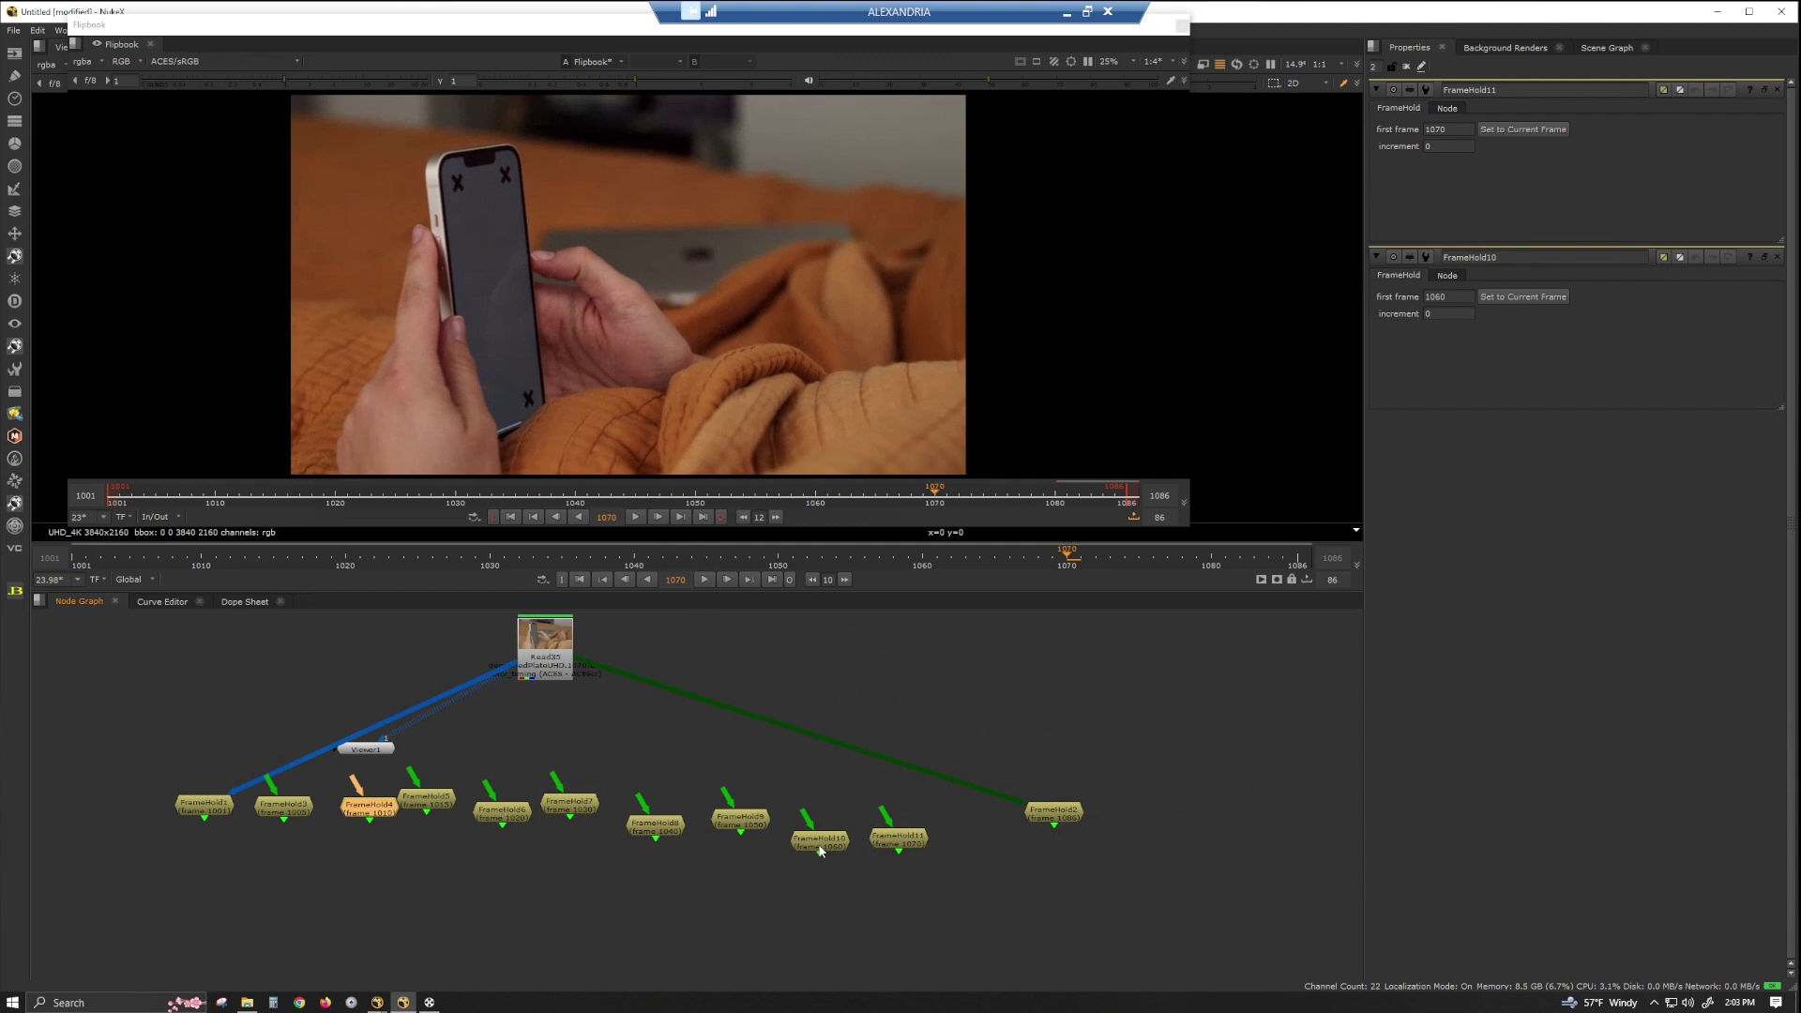
{"action": "left_click_drag", "start_coordinate": [901, 846], "coordinate": [926, 834]}
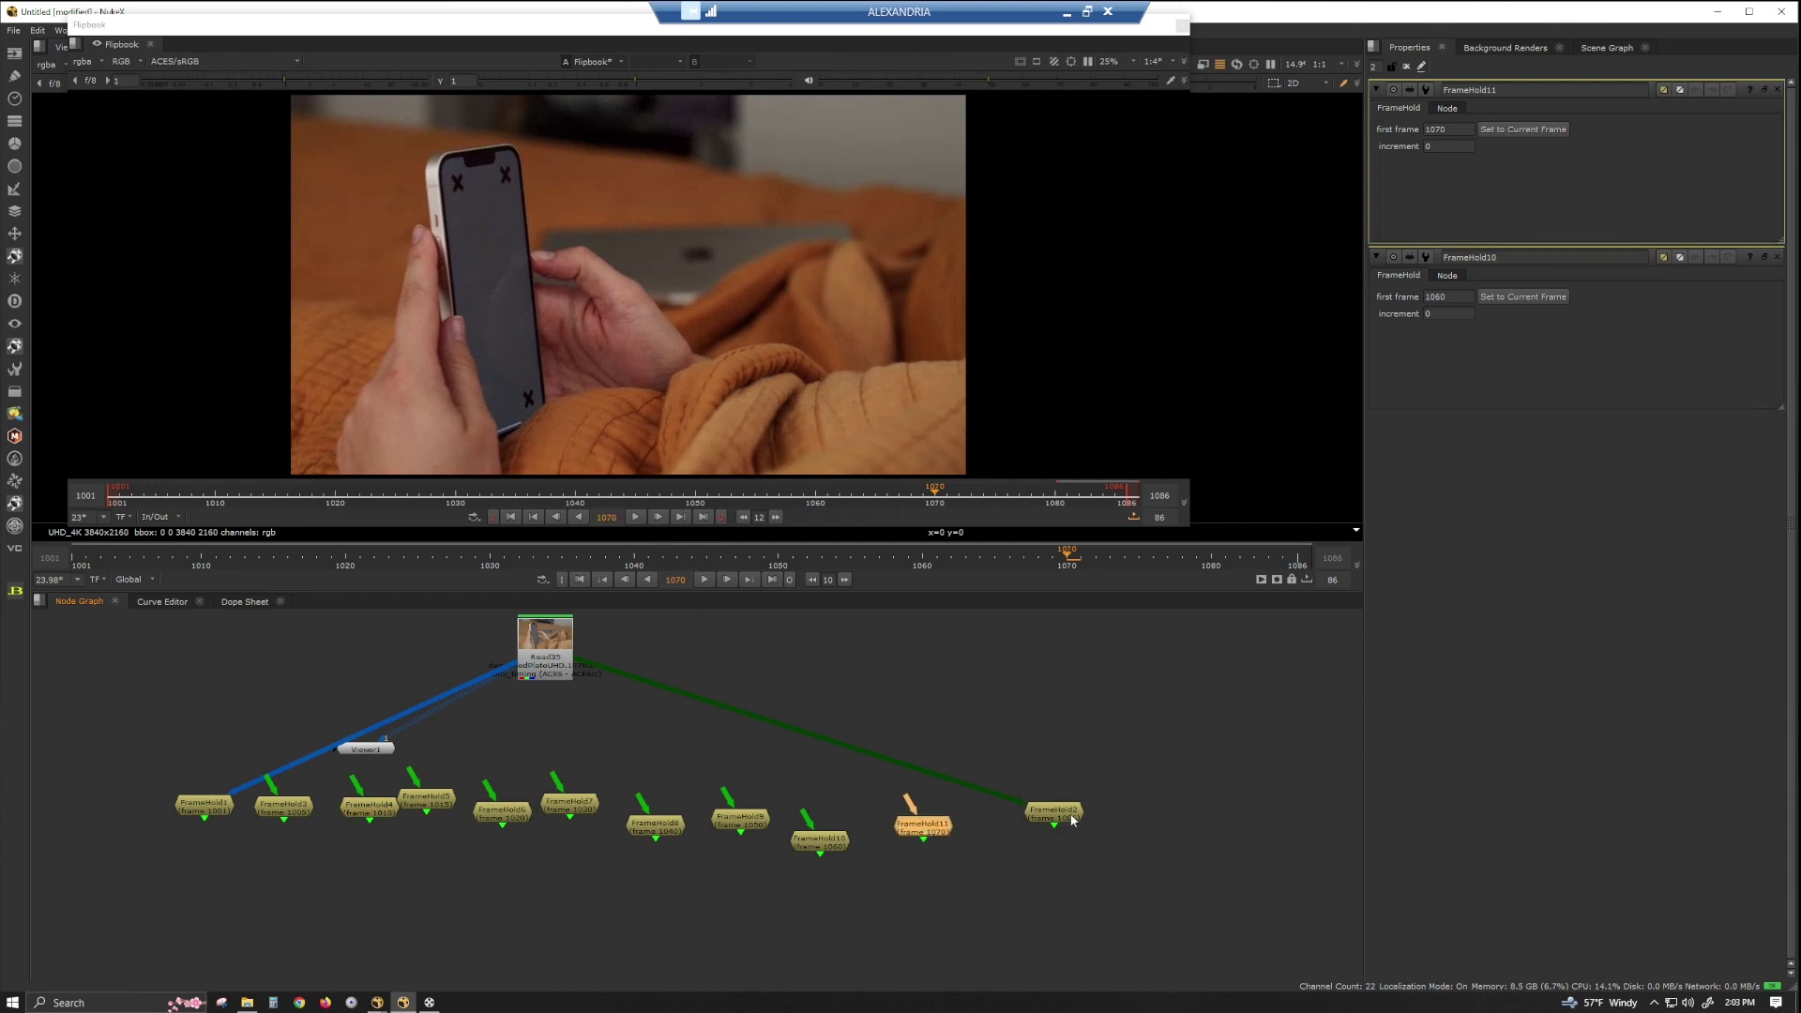
{"action": "left_click_drag", "start_coordinate": [1073, 820], "coordinate": [1128, 824]}
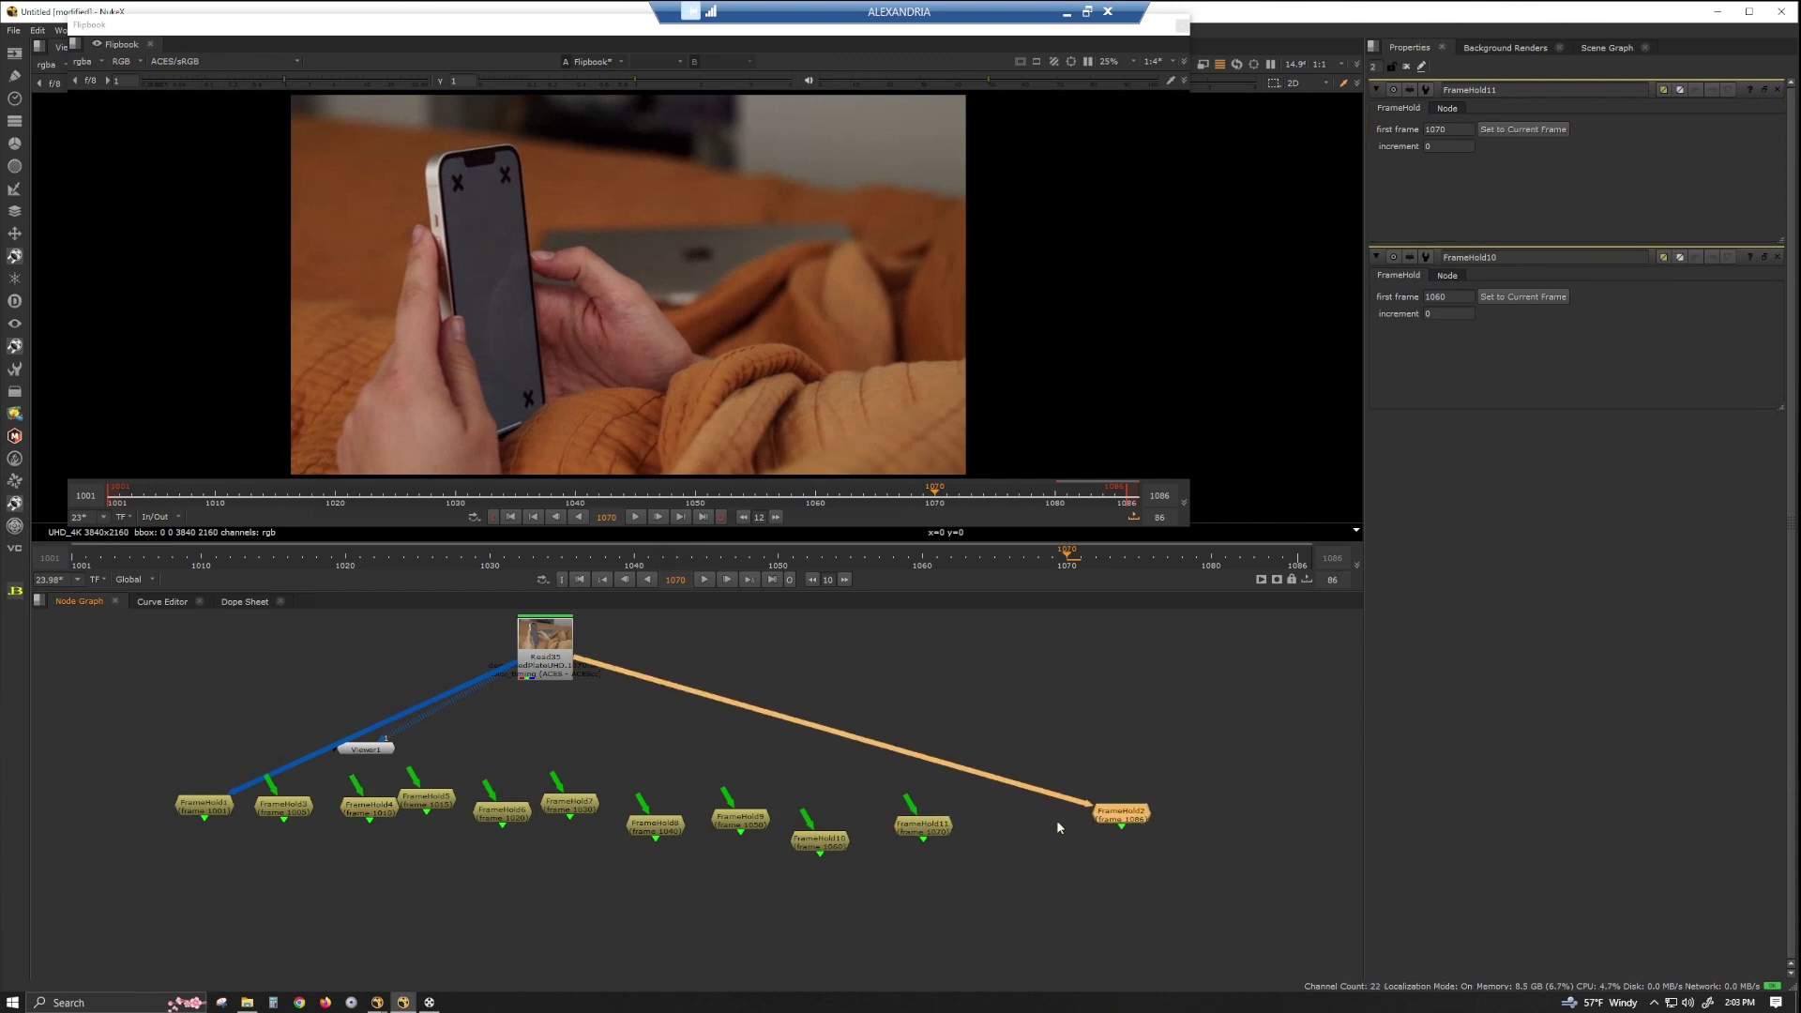
Step: Add a Dot under the Read node and connect the inputs of the frame 1005 through 1070 FrameHolds to it
{"action": "left_click", "coordinate": [554, 652]}
{"action": "key", "text": "period"}
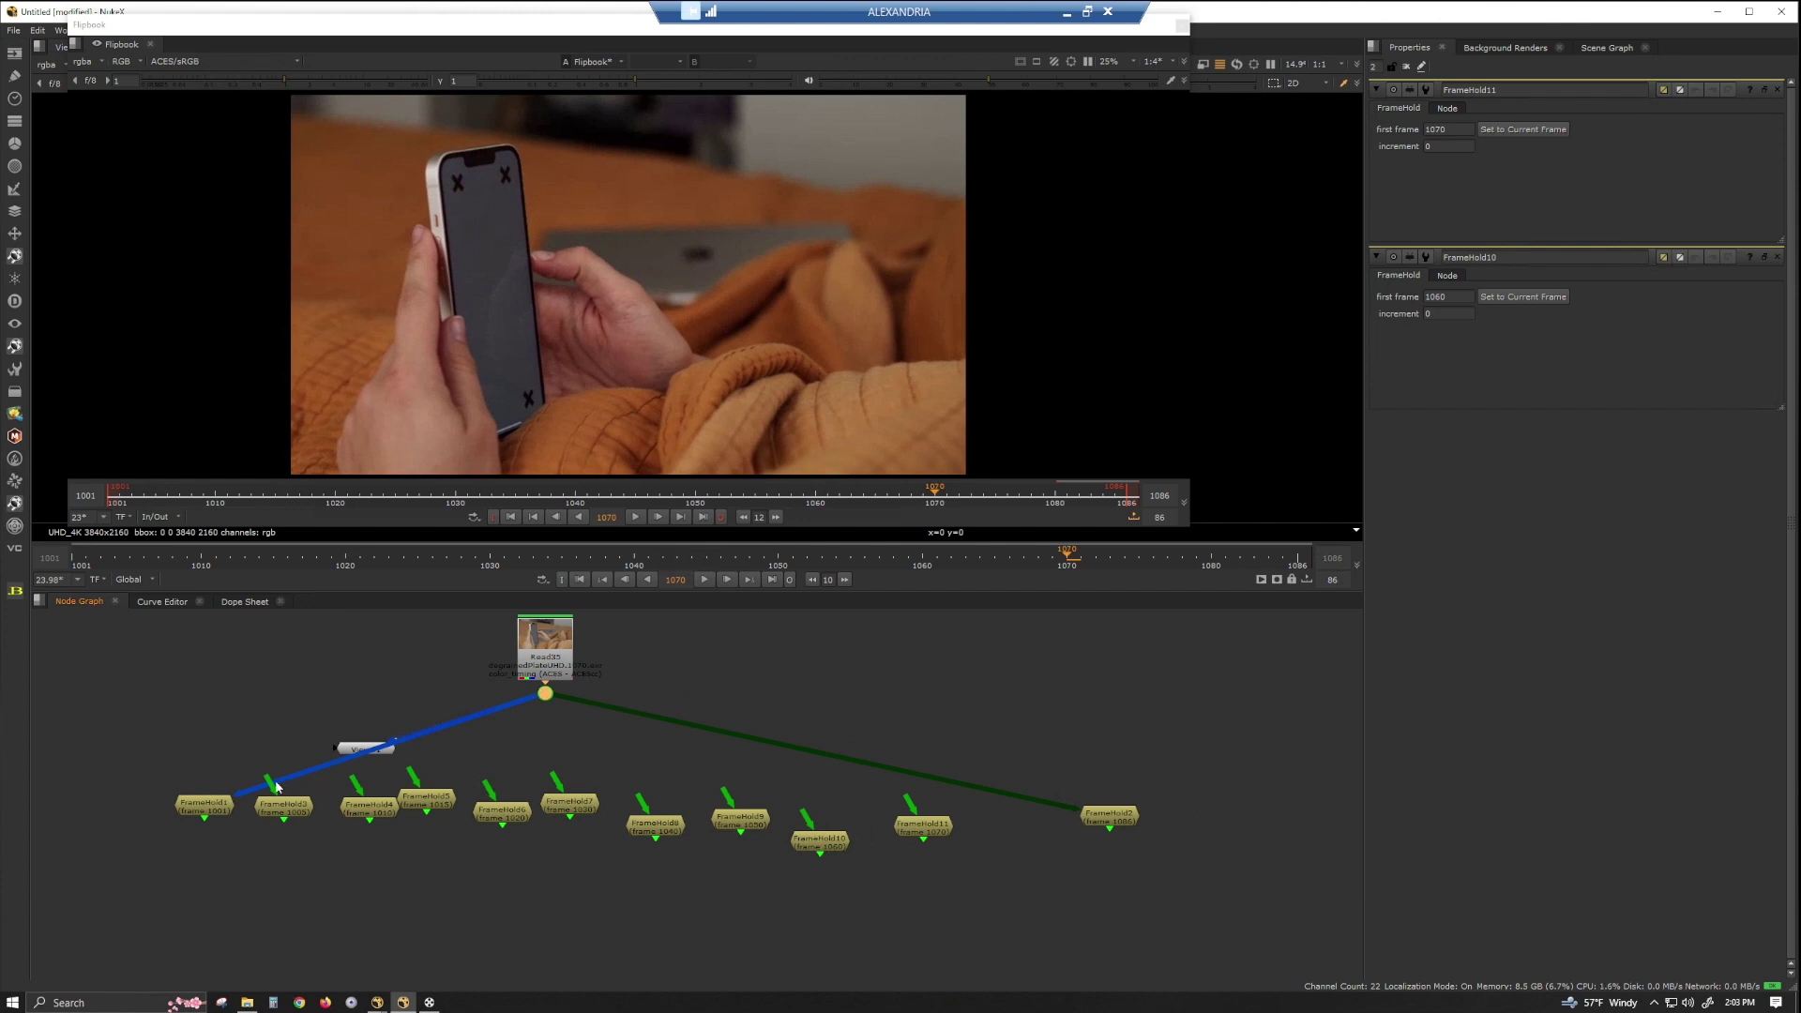
{"action": "left_click_drag", "start_coordinate": [274, 783], "coordinate": [545, 694]}
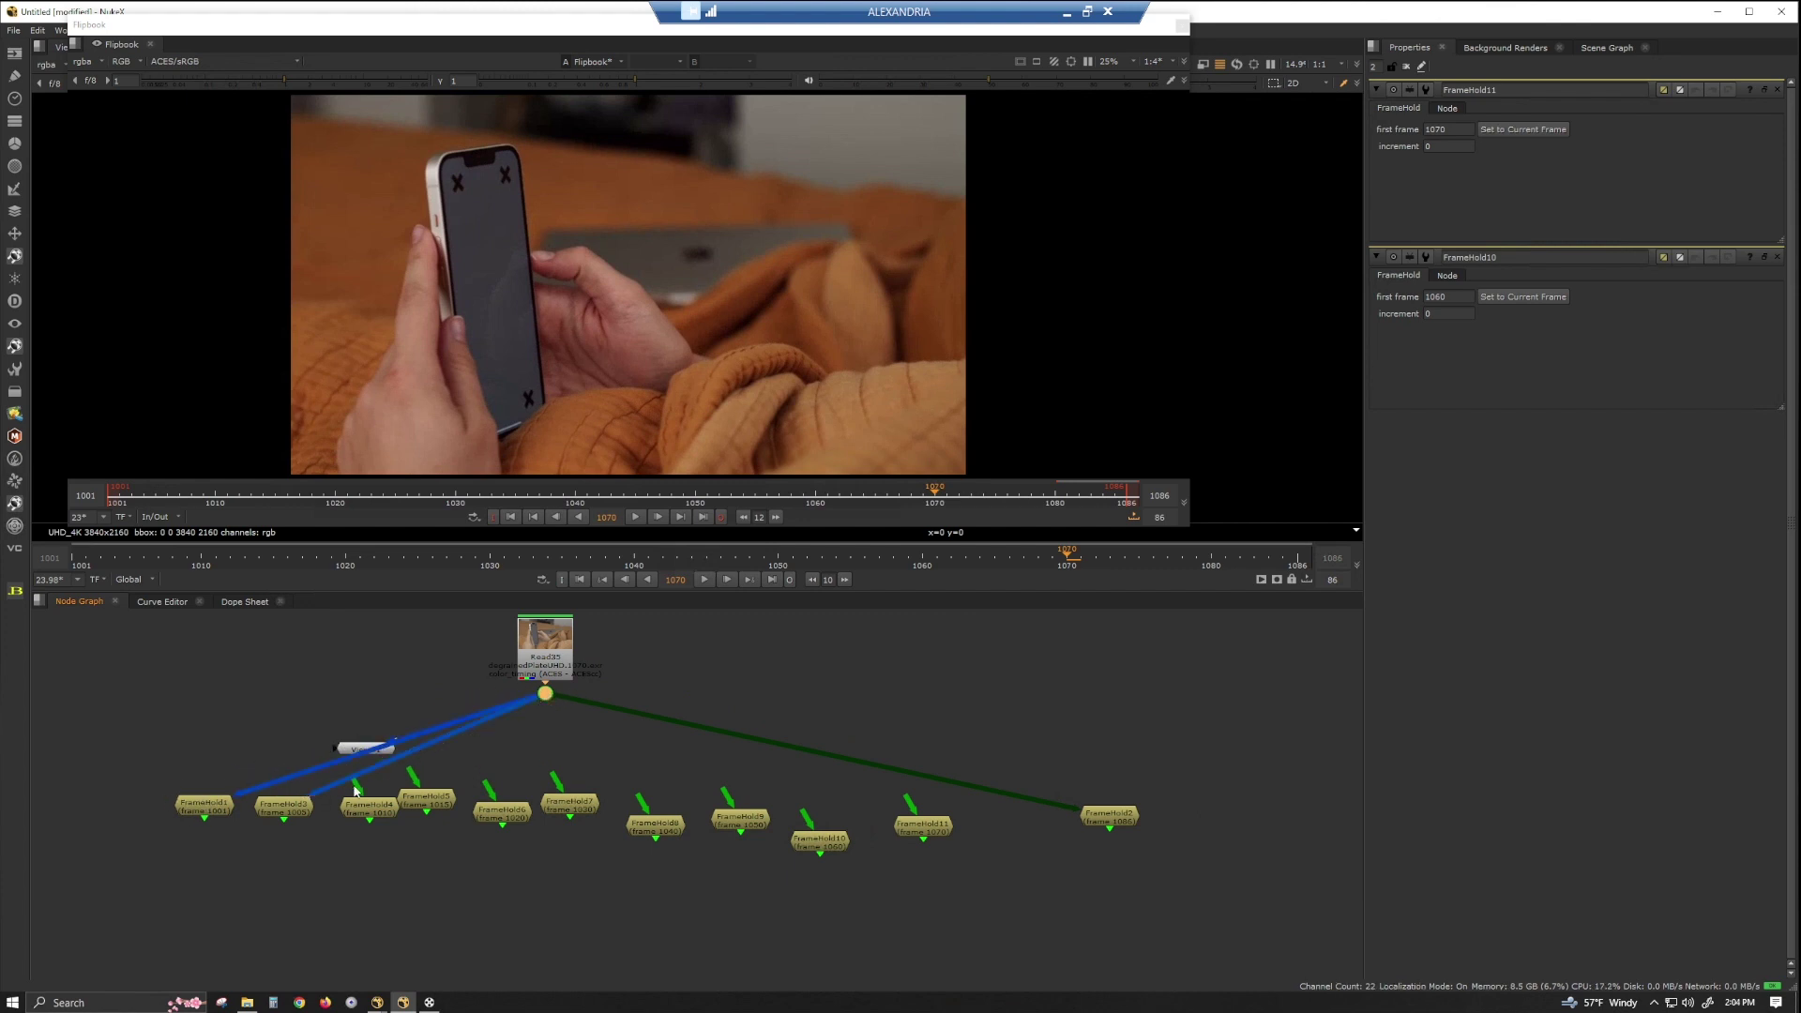
{"action": "left_click_drag", "start_coordinate": [357, 784], "coordinate": [545, 694]}
{"action": "left_click_drag", "start_coordinate": [414, 775], "coordinate": [545, 695]}
{"action": "left_click_drag", "start_coordinate": [495, 786], "coordinate": [545, 694]}
{"action": "left_click_drag", "start_coordinate": [557, 782], "coordinate": [545, 694]}
{"action": "left_click_drag", "start_coordinate": [643, 803], "coordinate": [545, 694]}
{"action": "left_click_drag", "start_coordinate": [727, 795], "coordinate": [545, 694]}
{"action": "left_click_drag", "start_coordinate": [807, 814], "coordinate": [554, 699]}
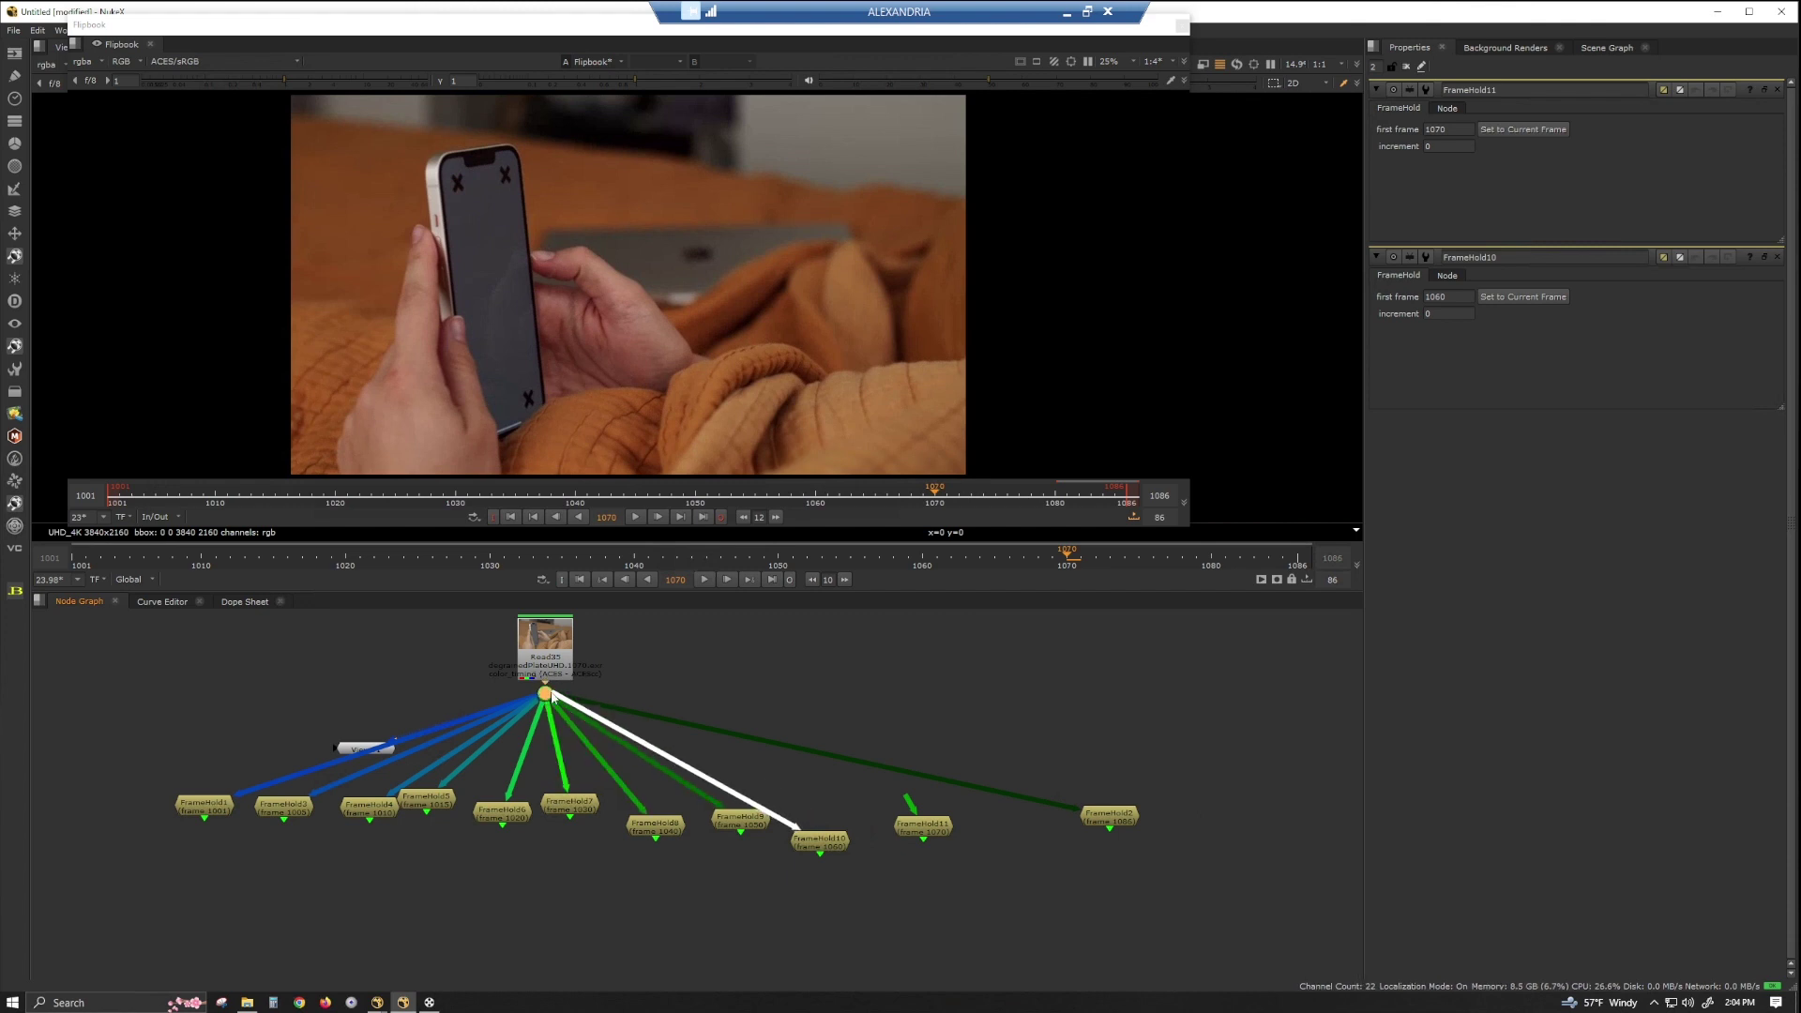
{"action": "left_click_drag", "start_coordinate": [907, 799], "coordinate": [546, 694]}
Step: Space the frame 1040, 1050, 1060, 1070 and 1086 FrameHolds farther apart toward the right of the row
{"action": "left_click_drag", "start_coordinate": [1111, 813], "coordinate": [1226, 799]}
{"action": "left_click_drag", "start_coordinate": [925, 829], "coordinate": [1110, 827]}
{"action": "left_click_drag", "start_coordinate": [820, 840], "coordinate": [950, 824]}
{"action": "left_click_drag", "start_coordinate": [741, 821], "coordinate": [845, 825]}
{"action": "left_click_drag", "start_coordinate": [655, 826], "coordinate": [742, 826]}
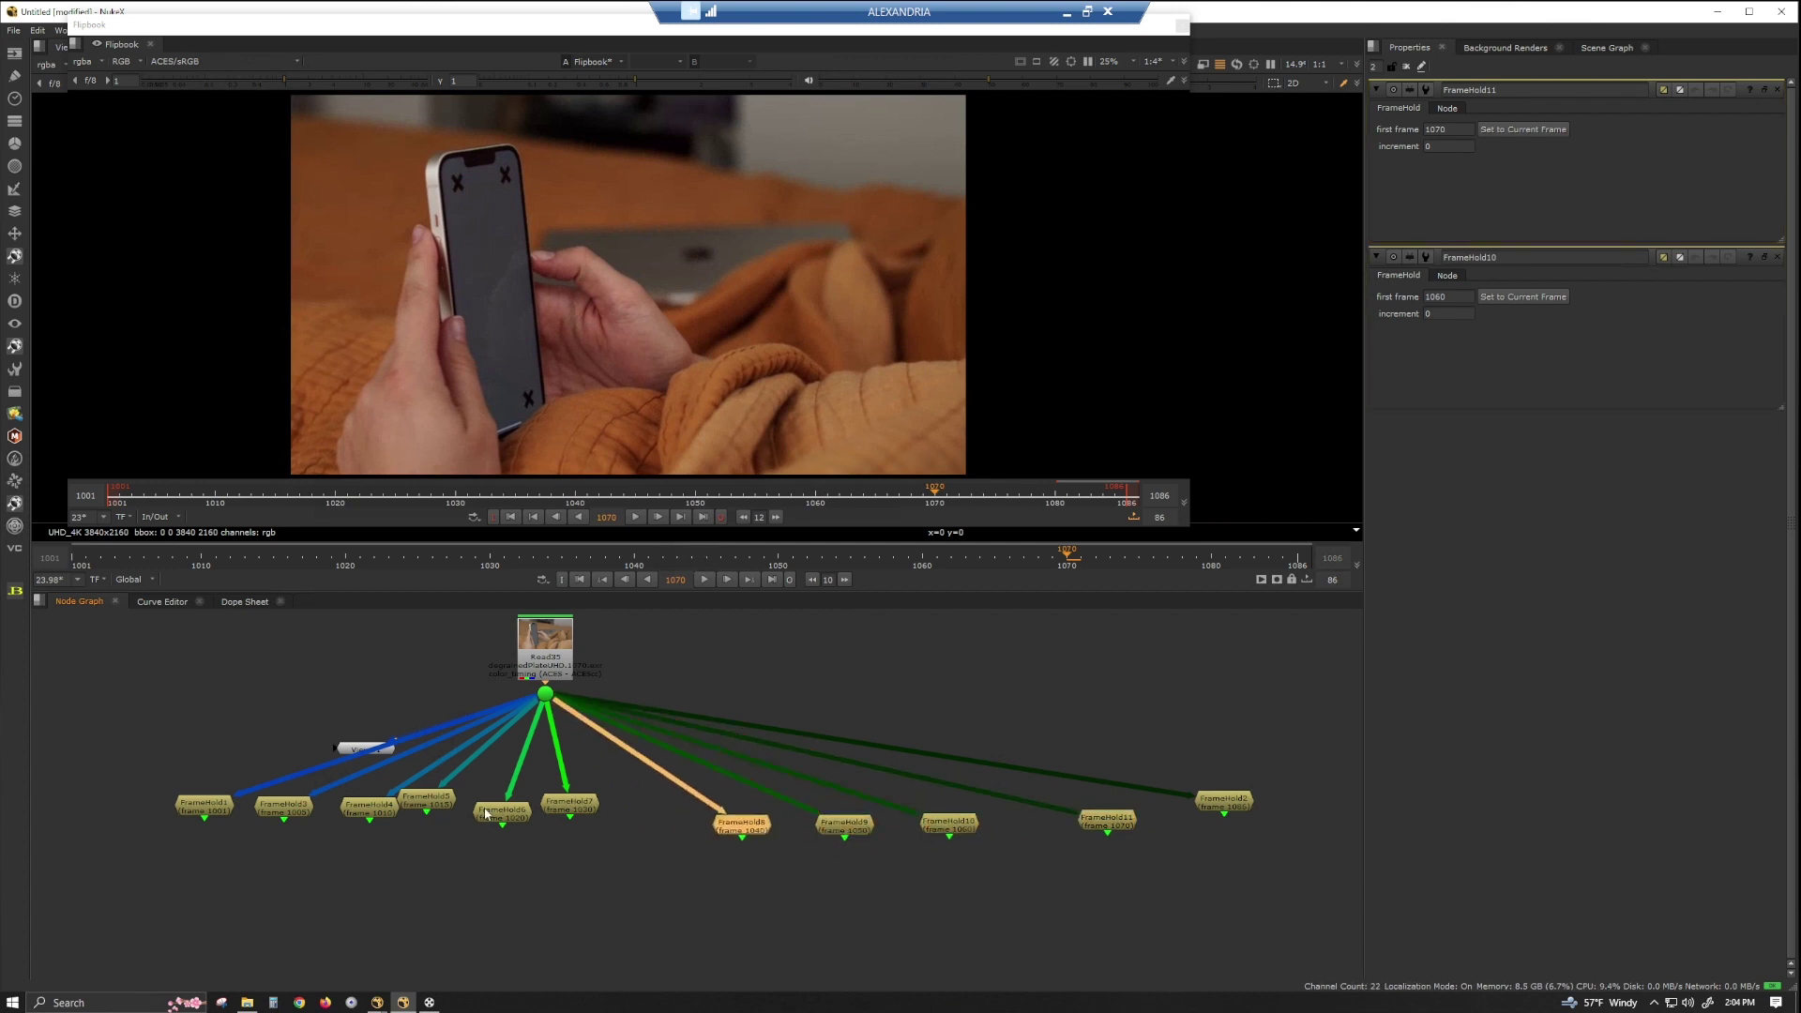
Step: Line up the frame 1001 through 1030 FrameHolds in an evenly spaced row below the Dot
{"action": "left_click_drag", "start_coordinate": [145, 882], "coordinate": [341, 829]}
{"action": "left_click", "coordinate": [624, 838], "text": "shift"}
{"action": "left_click", "coordinate": [508, 833], "text": "shift"}
{"action": "left_click", "coordinate": [414, 828], "text": "shift"}
{"action": "left_click", "coordinate": [341, 829], "text": "shift"}
{"action": "left_click", "coordinate": [256, 832], "text": "shift"}
{"action": "left_click", "coordinate": [260, 858]}
{"action": "scroll", "coordinate": [606, 878], "scroll_direction": "down", "scroll_amount": 2}
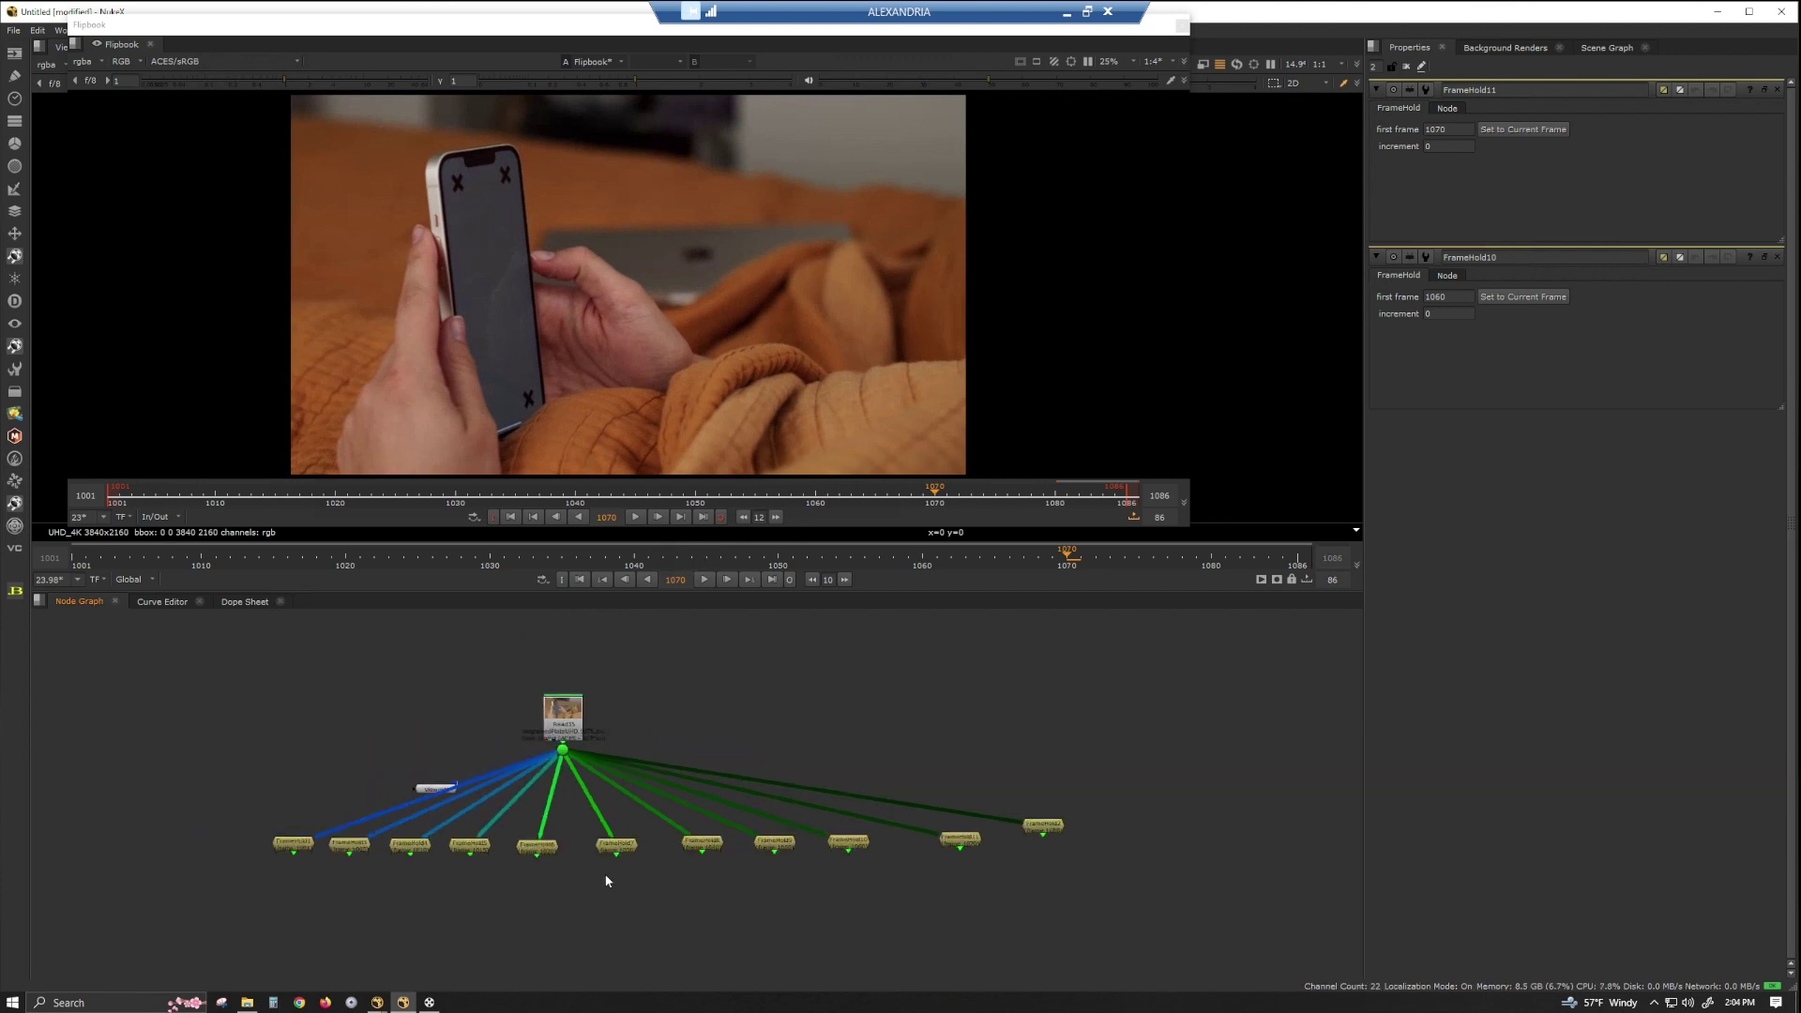
Step: Move the Read node well above the Dot and place the Viewer clear of the FrameHold connections on the right
{"action": "left_click_drag", "start_coordinate": [569, 721], "coordinate": [568, 627]}
{"action": "left_click_drag", "start_coordinate": [441, 819], "coordinate": [997, 726]}
{"action": "left_click", "coordinate": [970, 786]}
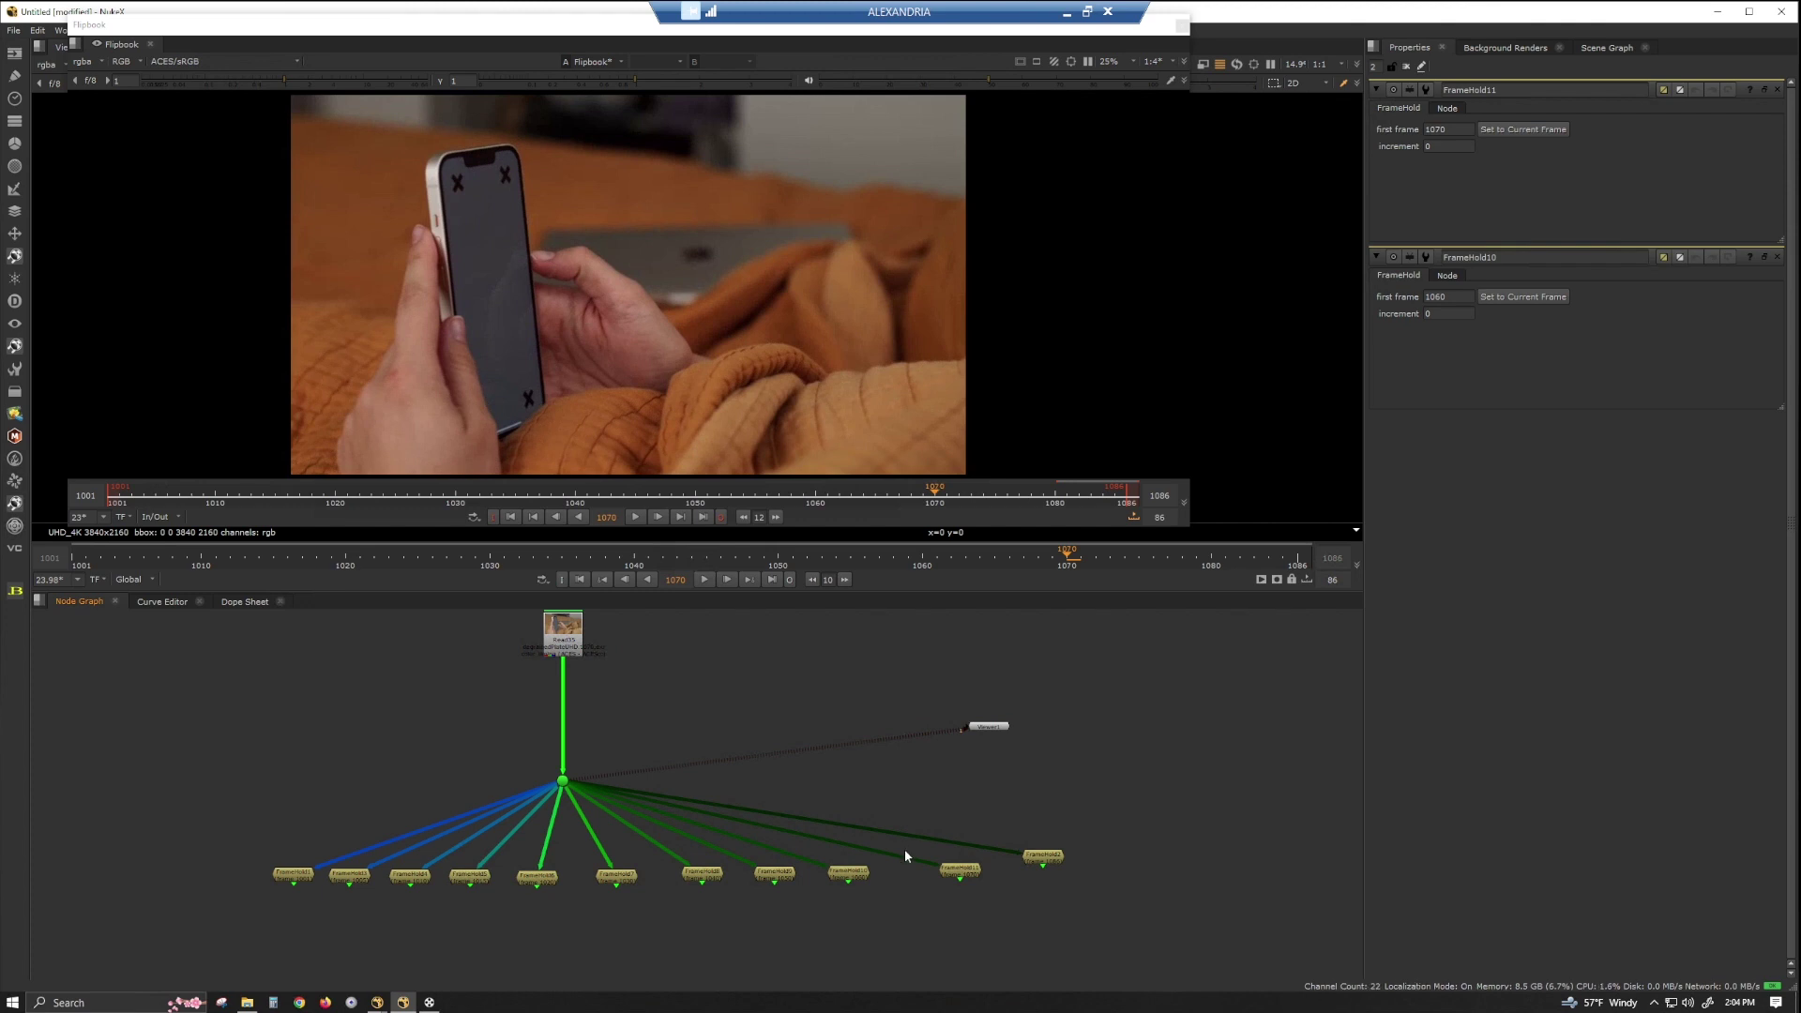